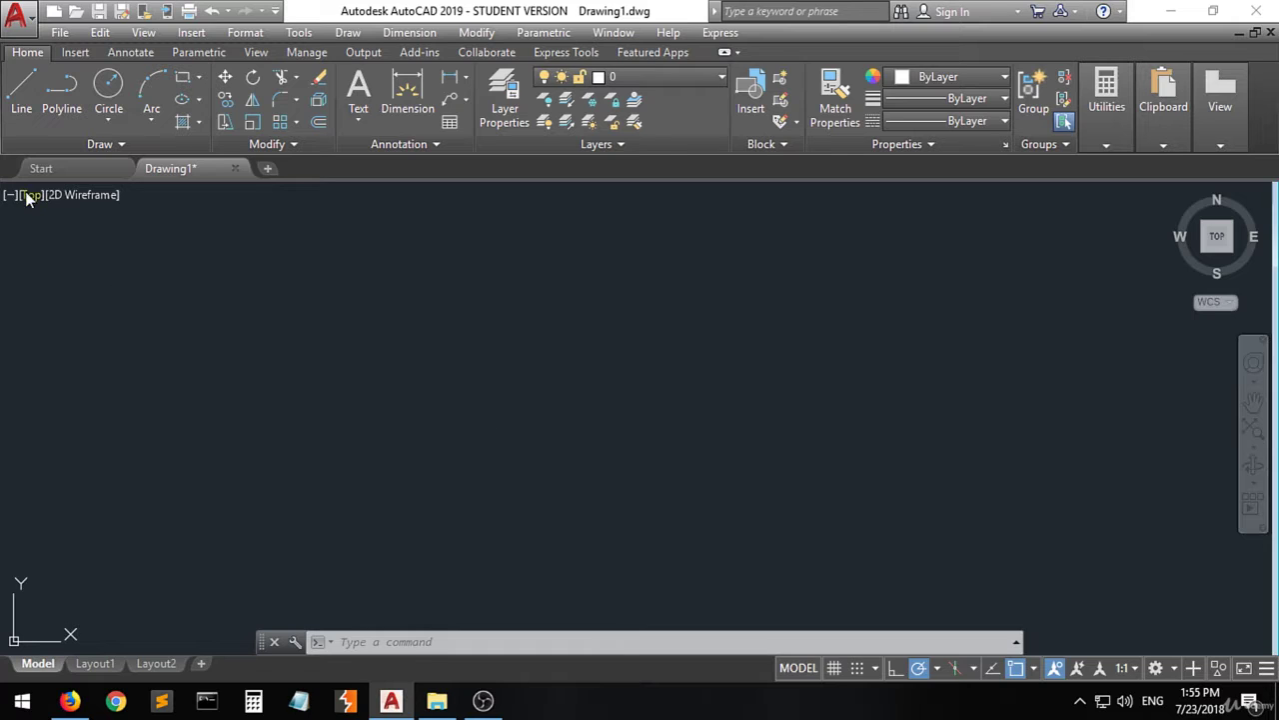
Draw a single straight line sloping up to the right in the empty drawing area
click(23, 100)
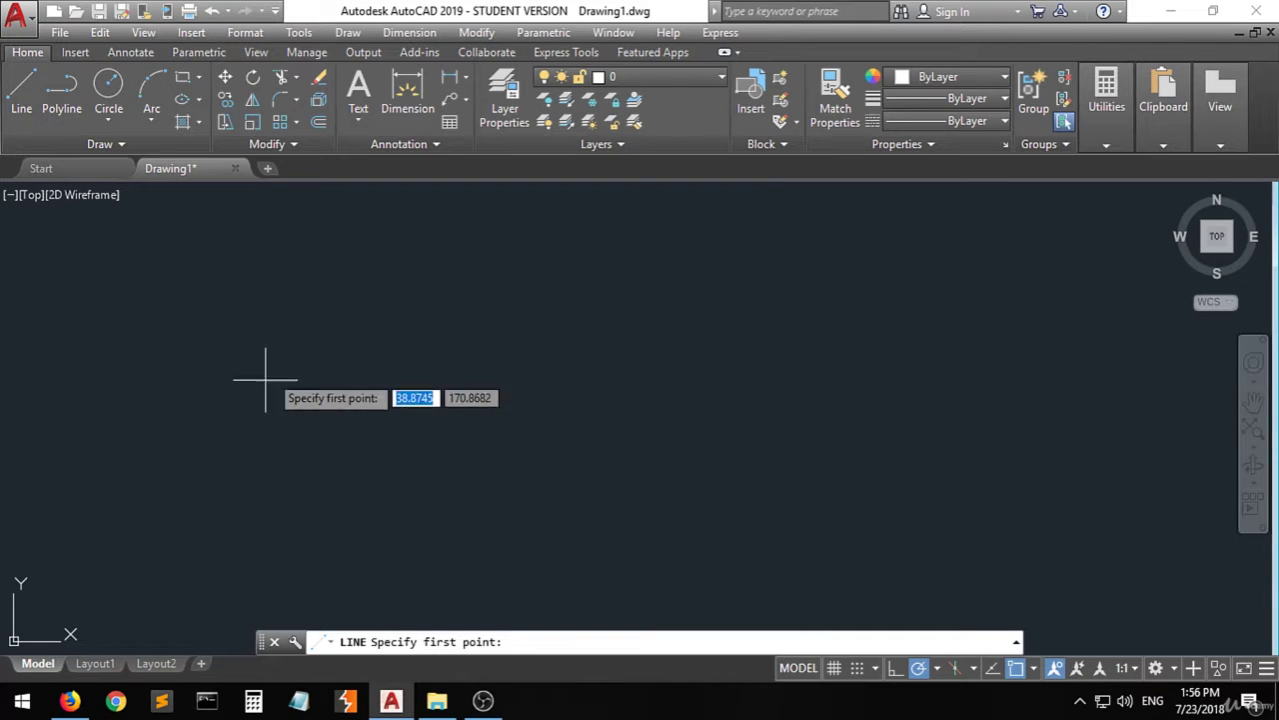
click(231, 448)
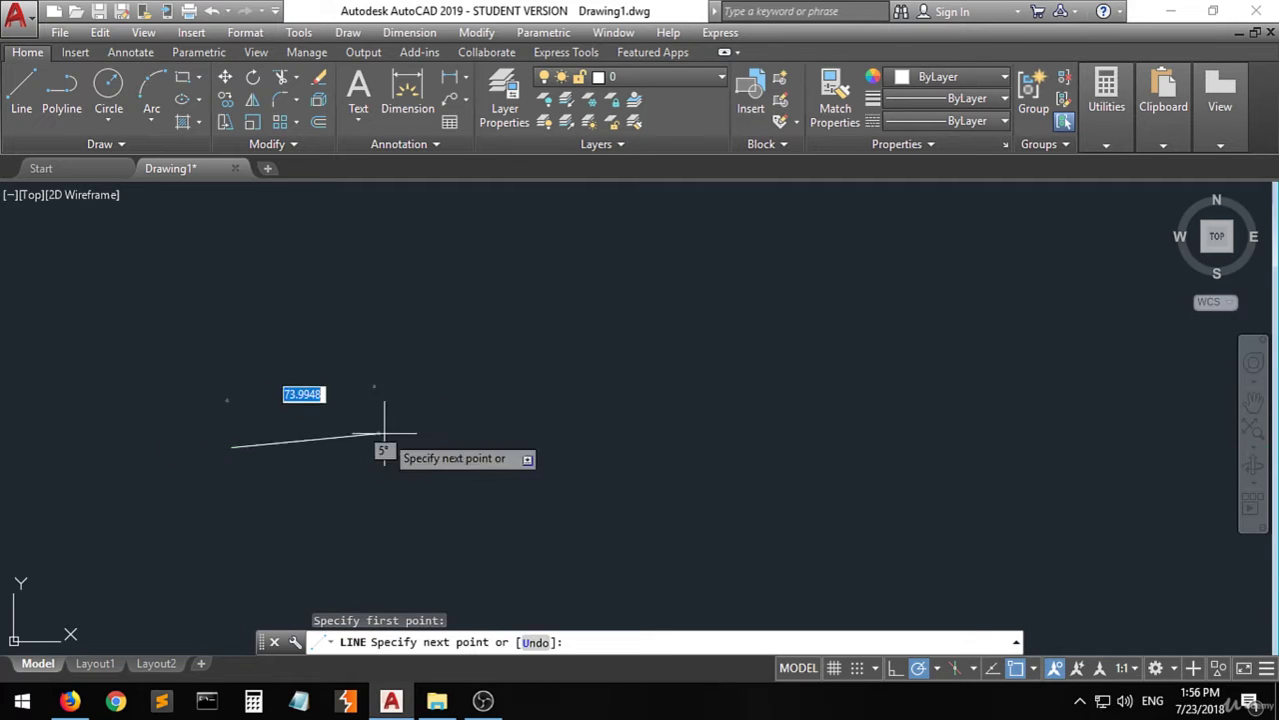
click(462, 326)
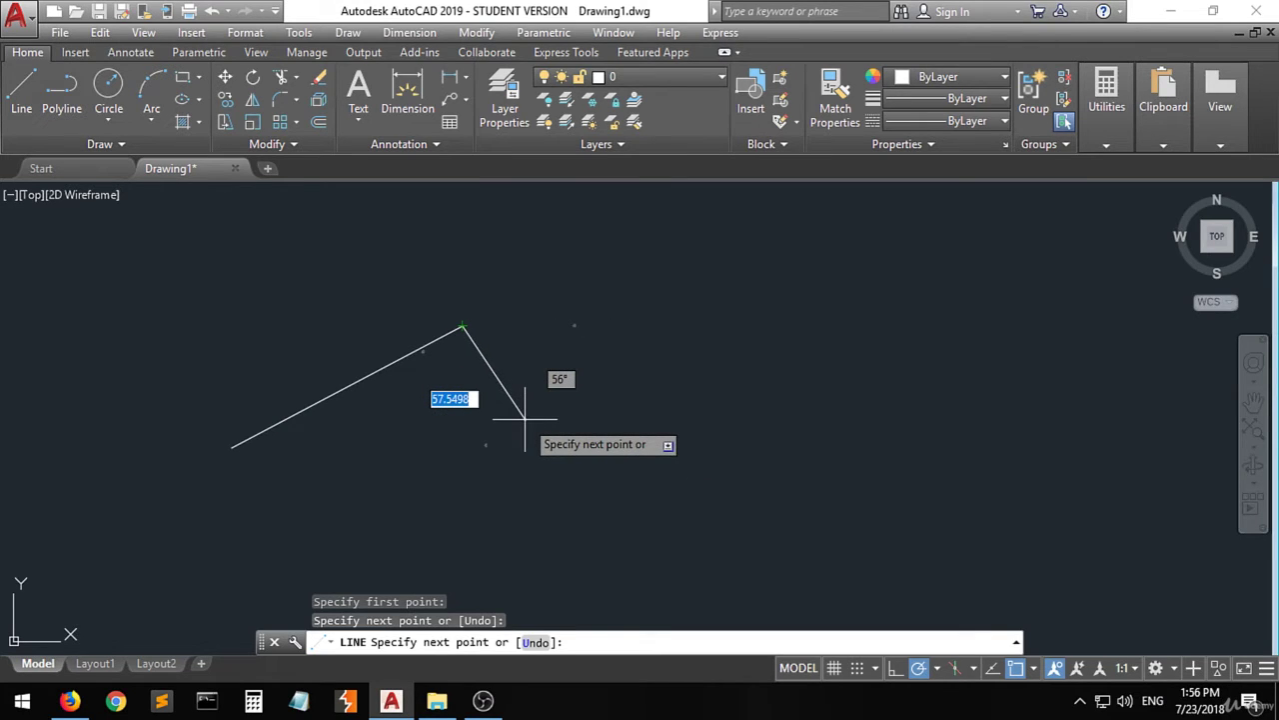
key(Return)
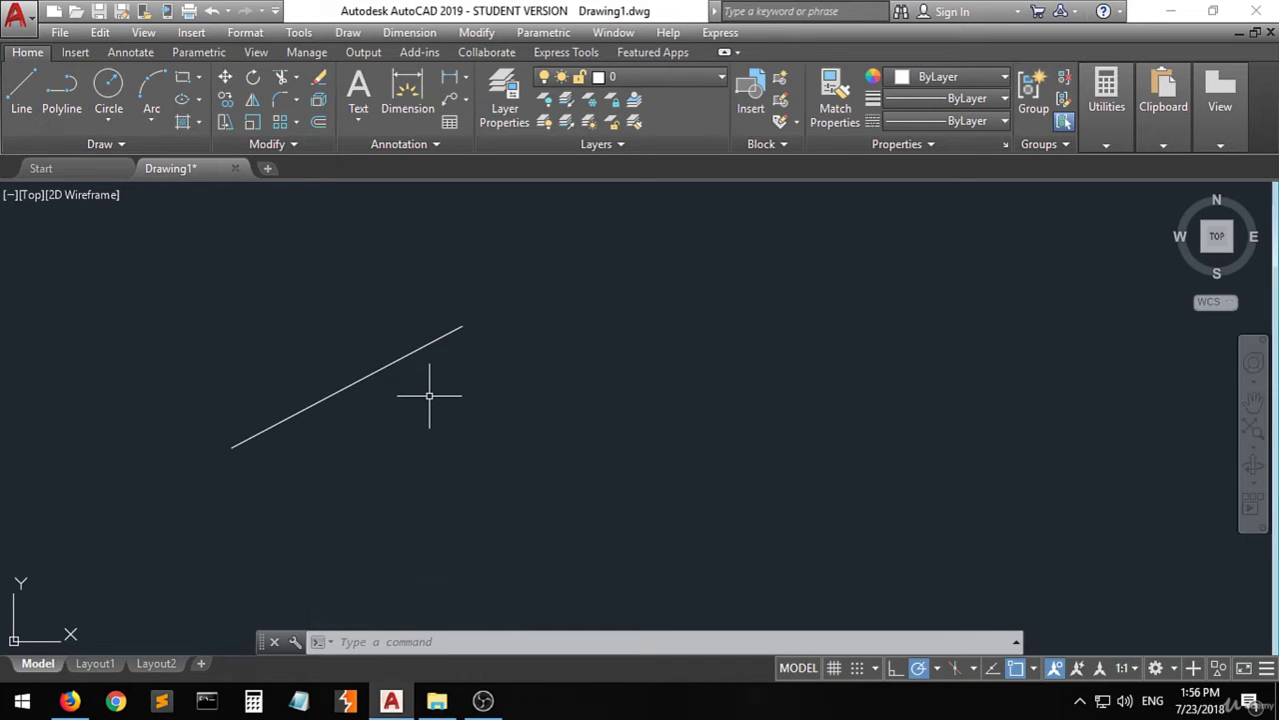
Draw a zigzag chain of six connected line segments starting from the upper endpoint of the existing line
click(20, 92)
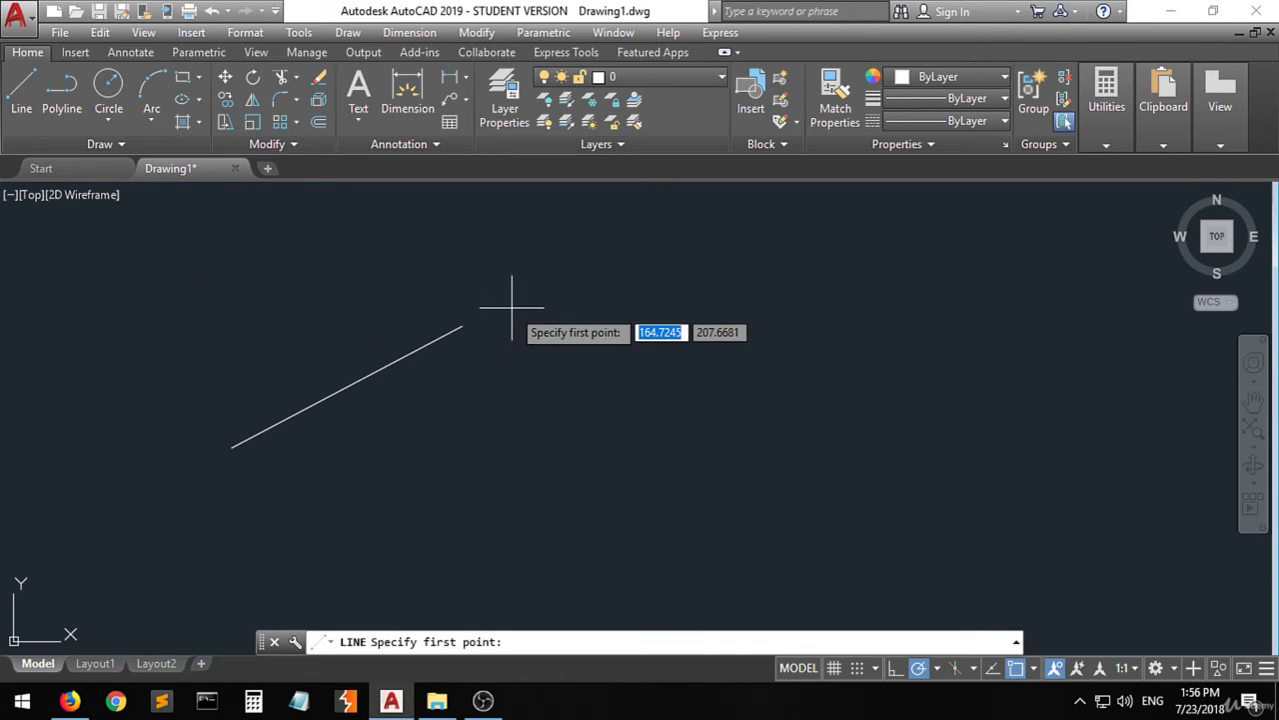
click(461, 324)
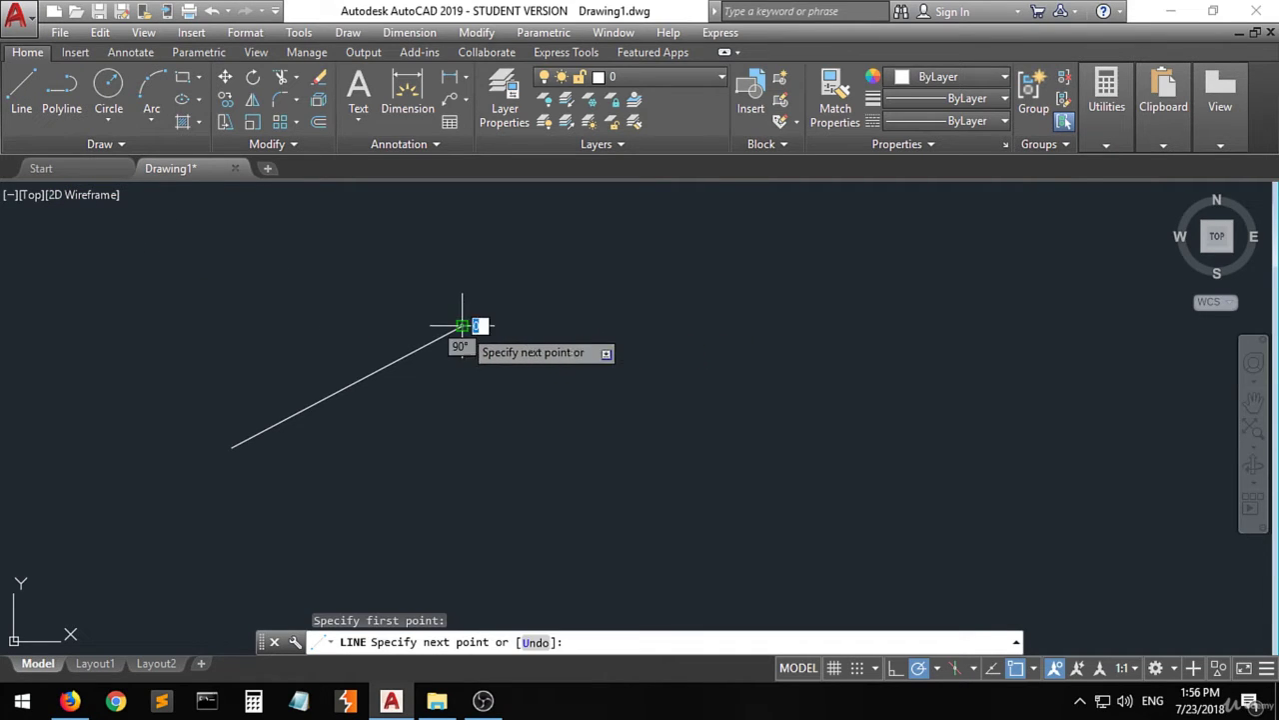
click(670, 418)
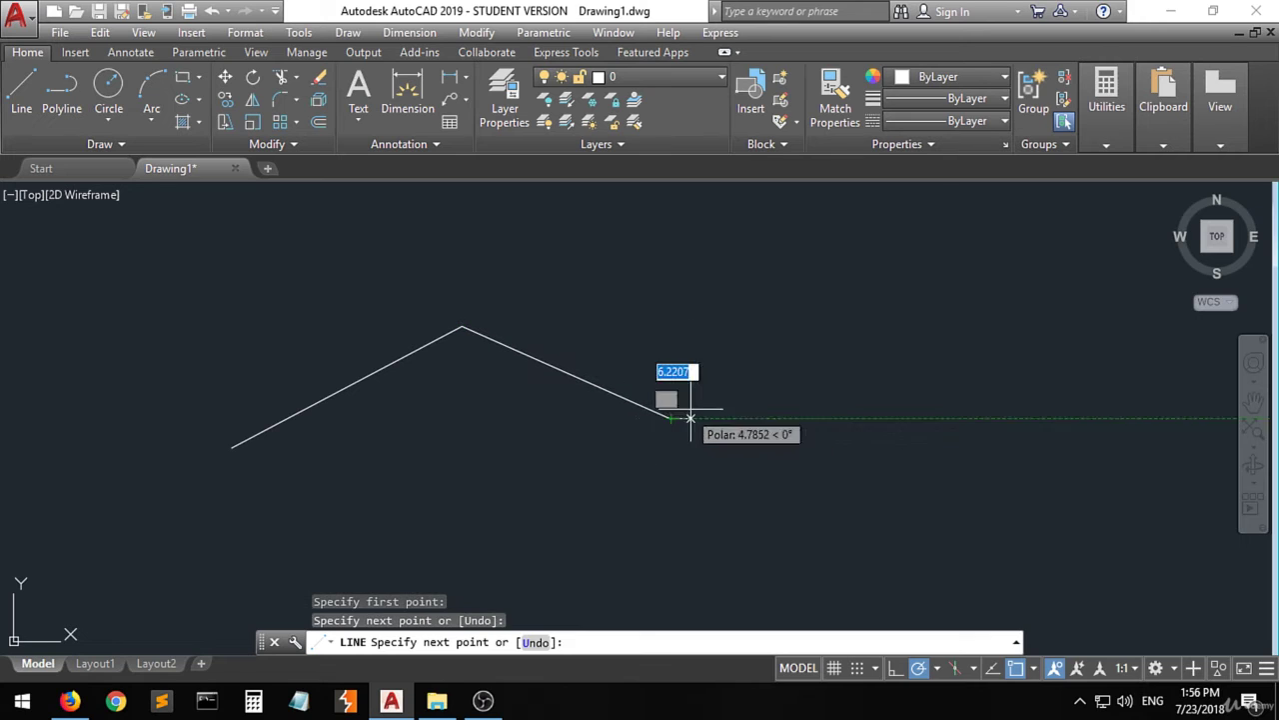
click(852, 300)
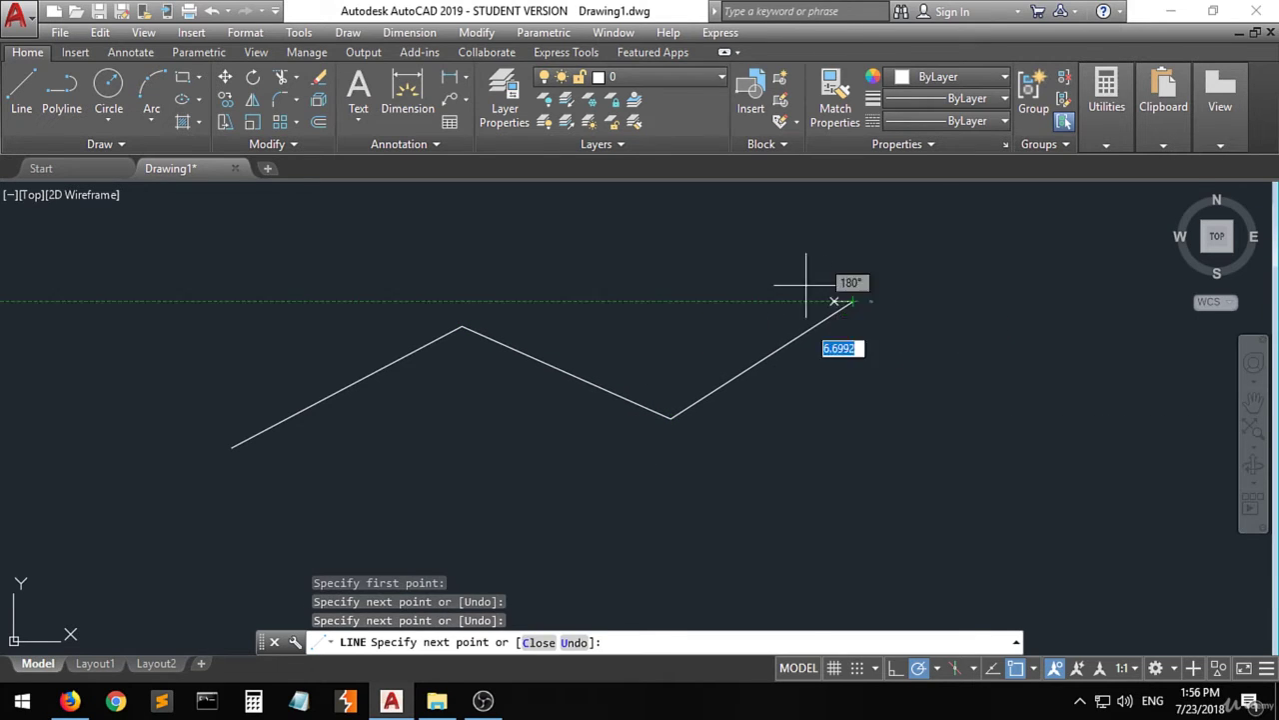
click(692, 262)
click(598, 447)
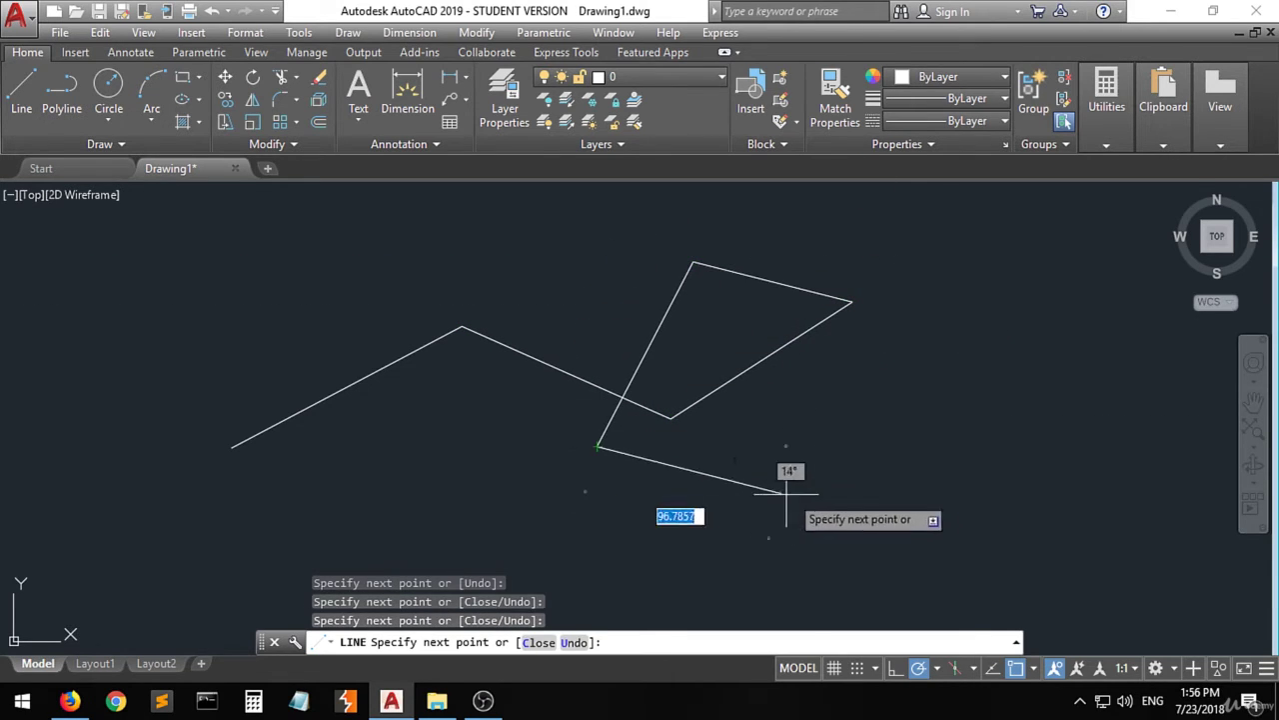
click(848, 494)
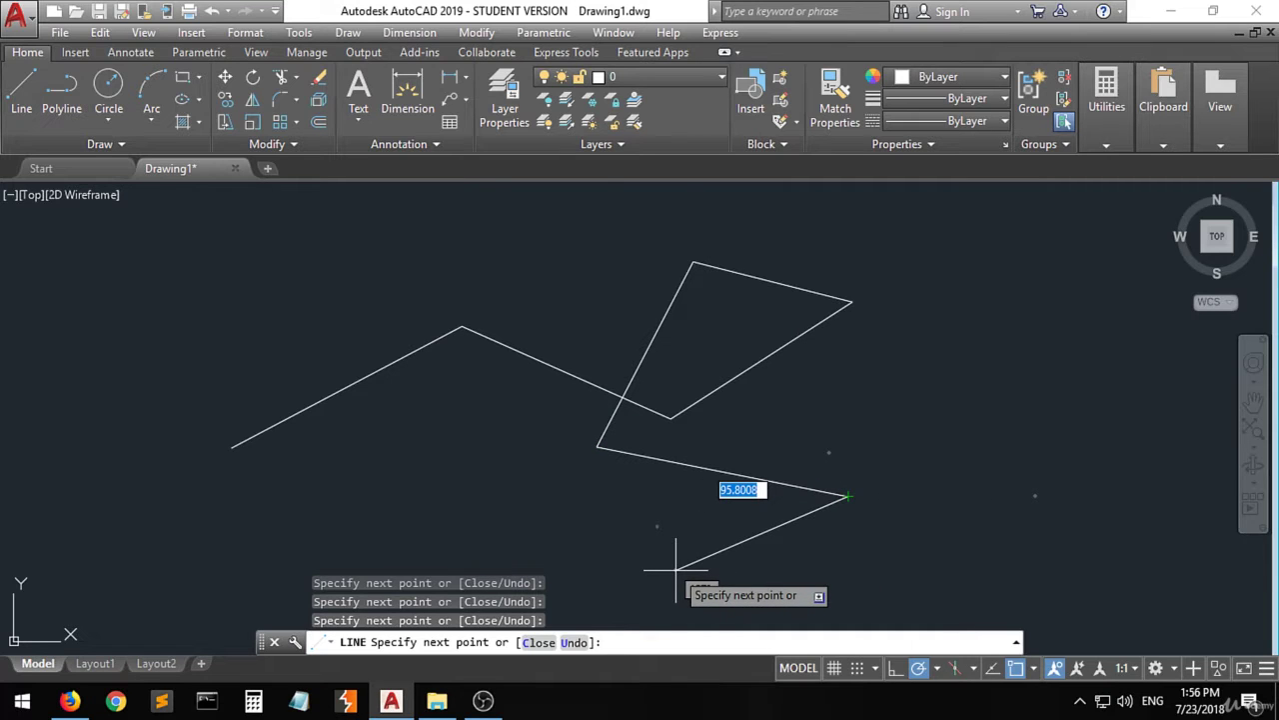
click(675, 570)
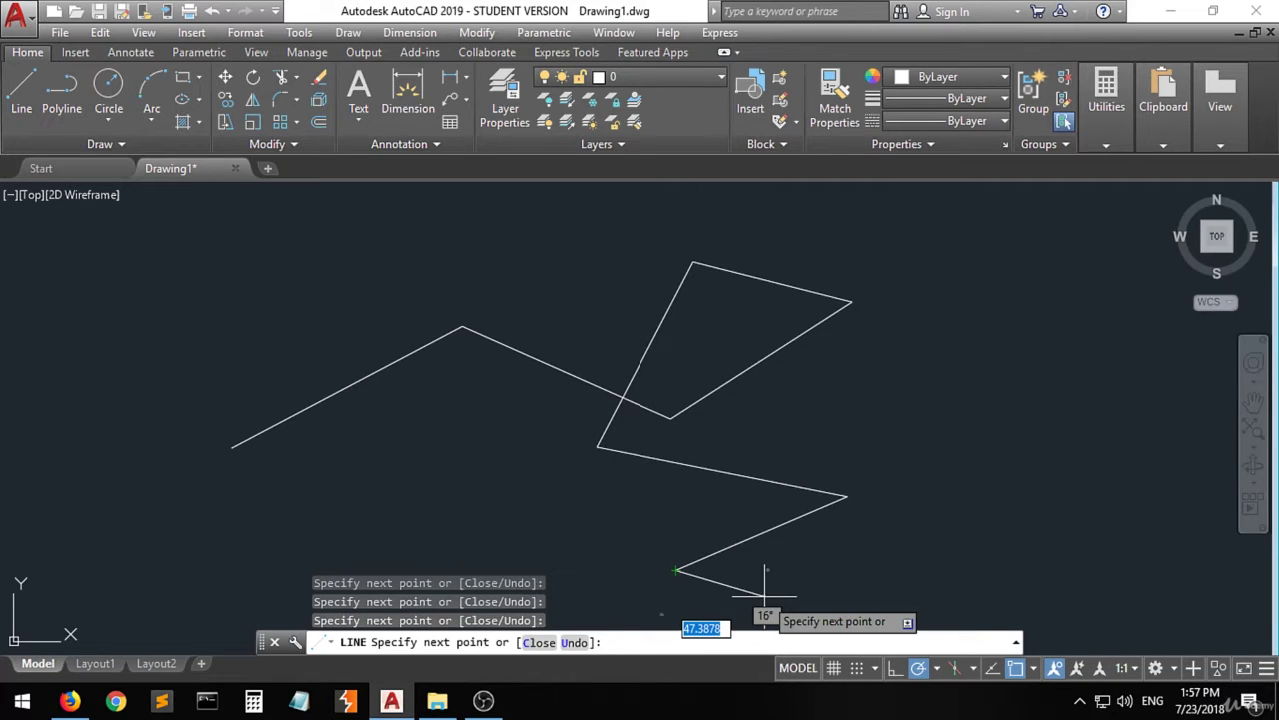
key(Escape)
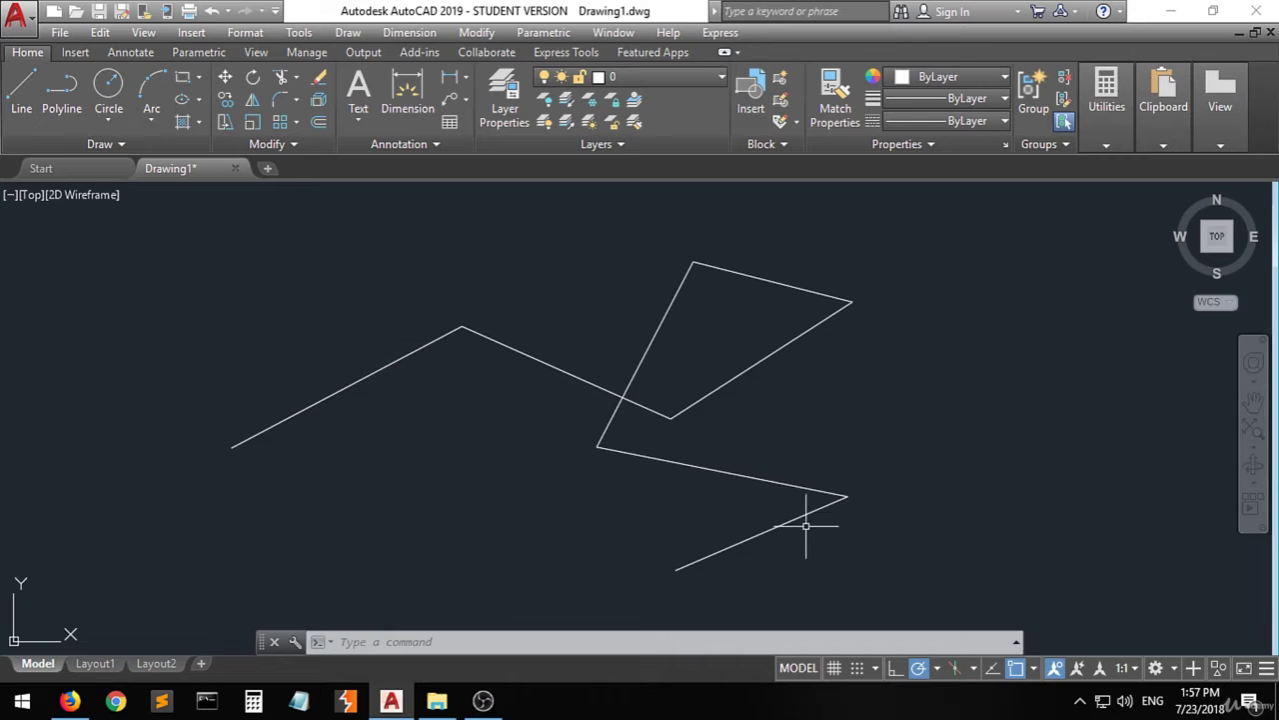
Delete all the lines using a crossing selection, and undo the deletion
click(954, 217)
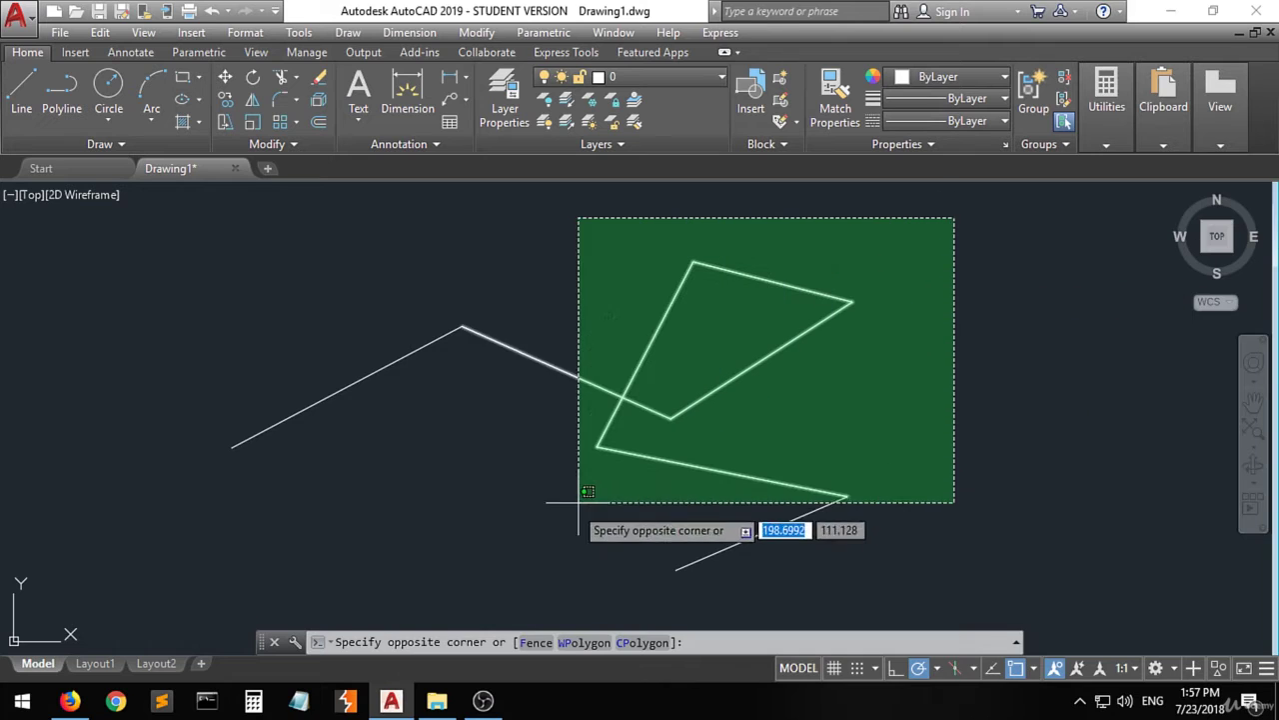
click(160, 578)
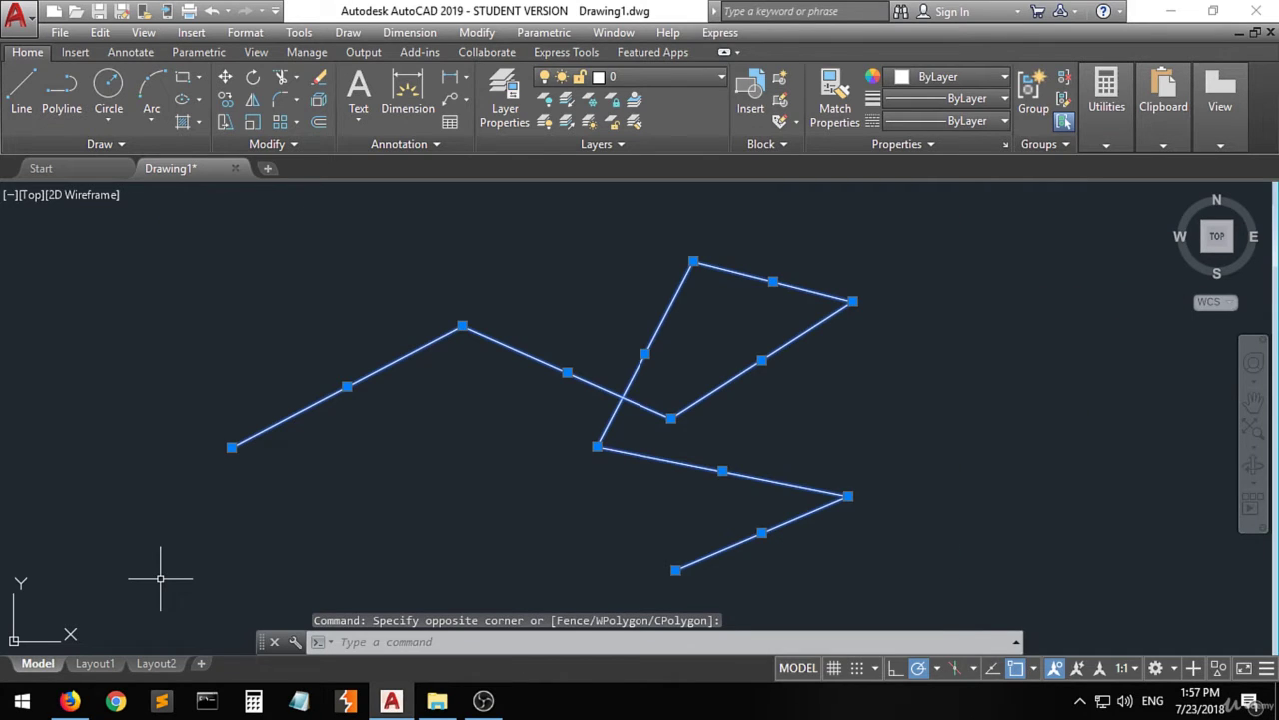
key(Delete)
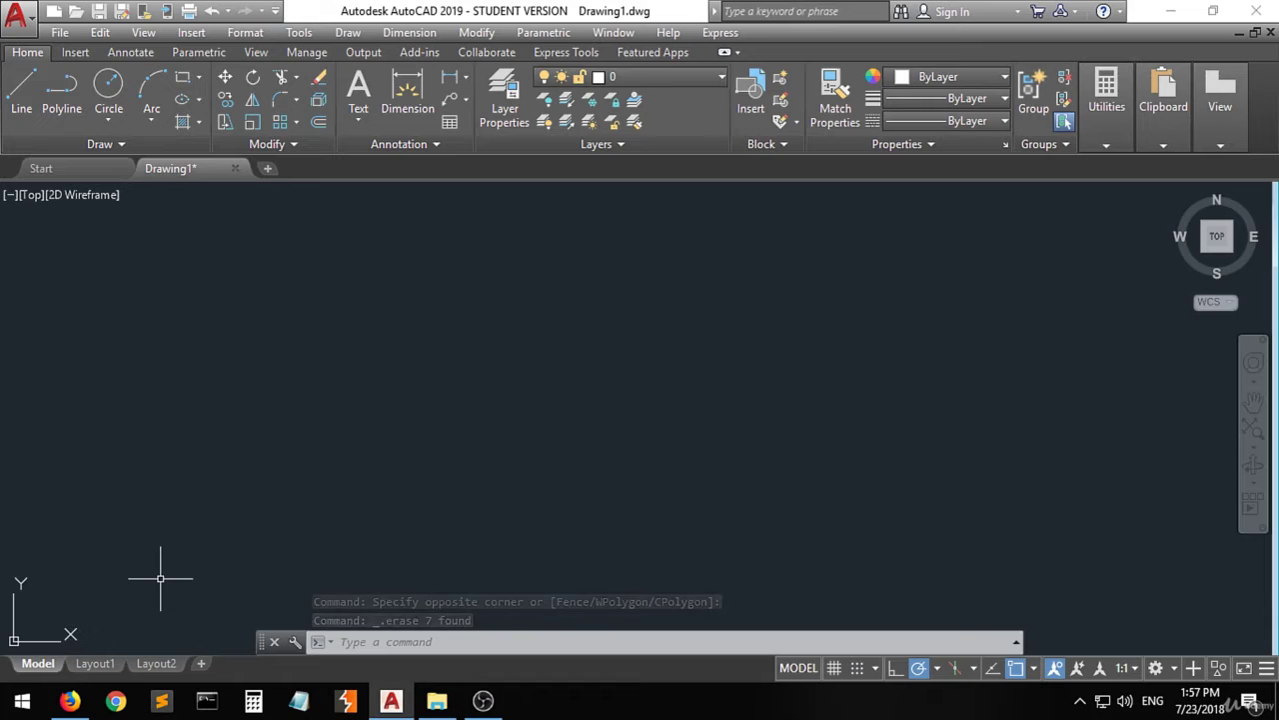
key(ctrl+z)
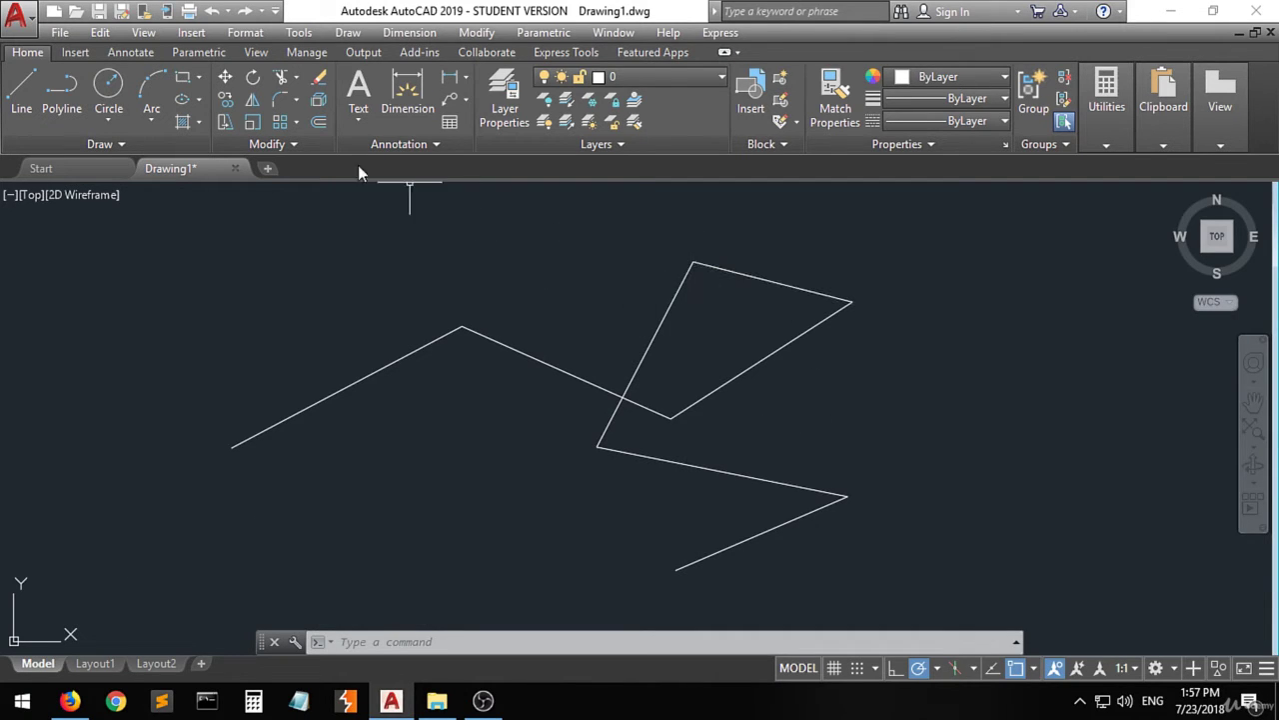
Erase the two segments meeting at the middle low vertex and the lowest segment of the chain with the Erase command
click(317, 80)
click(508, 344)
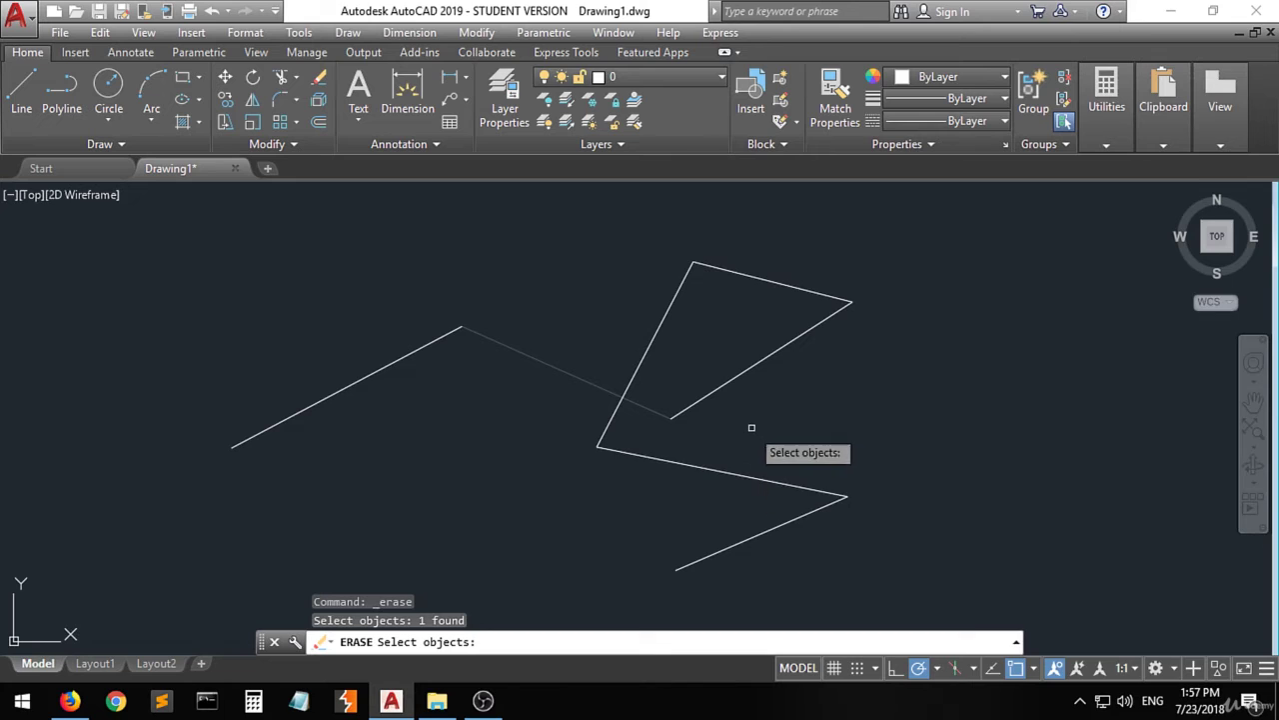
click(732, 384)
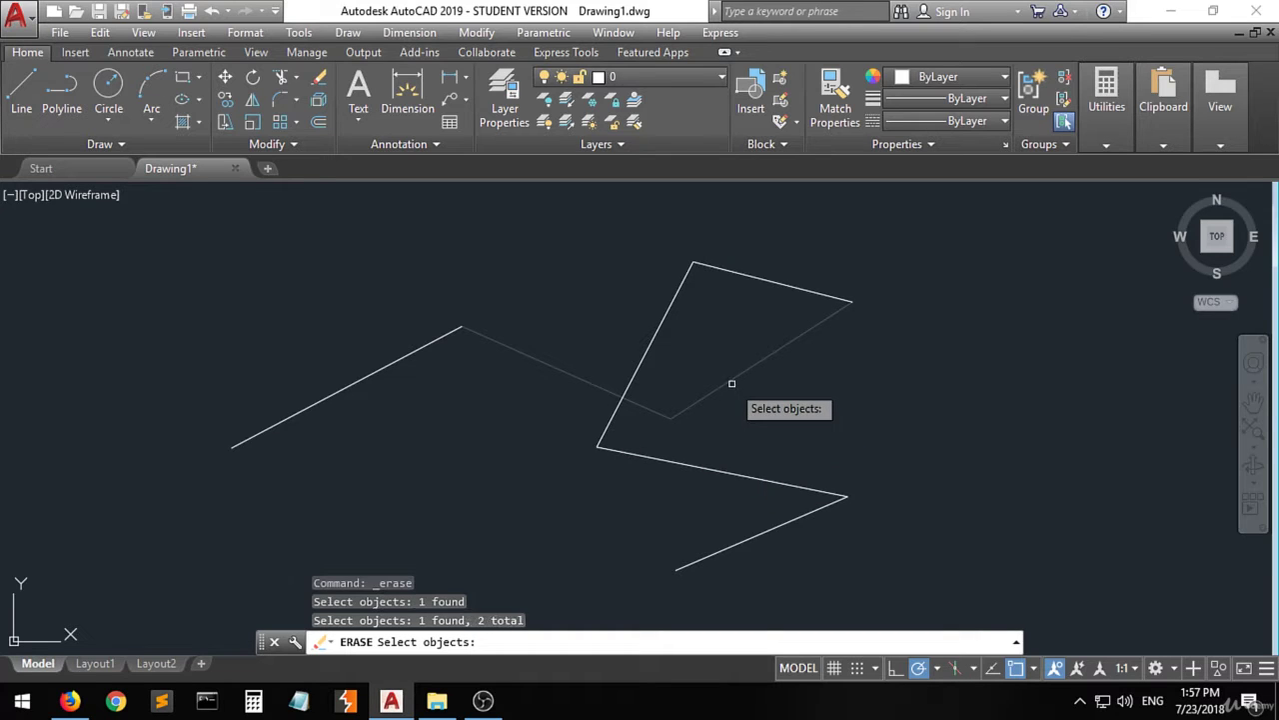
click(730, 543)
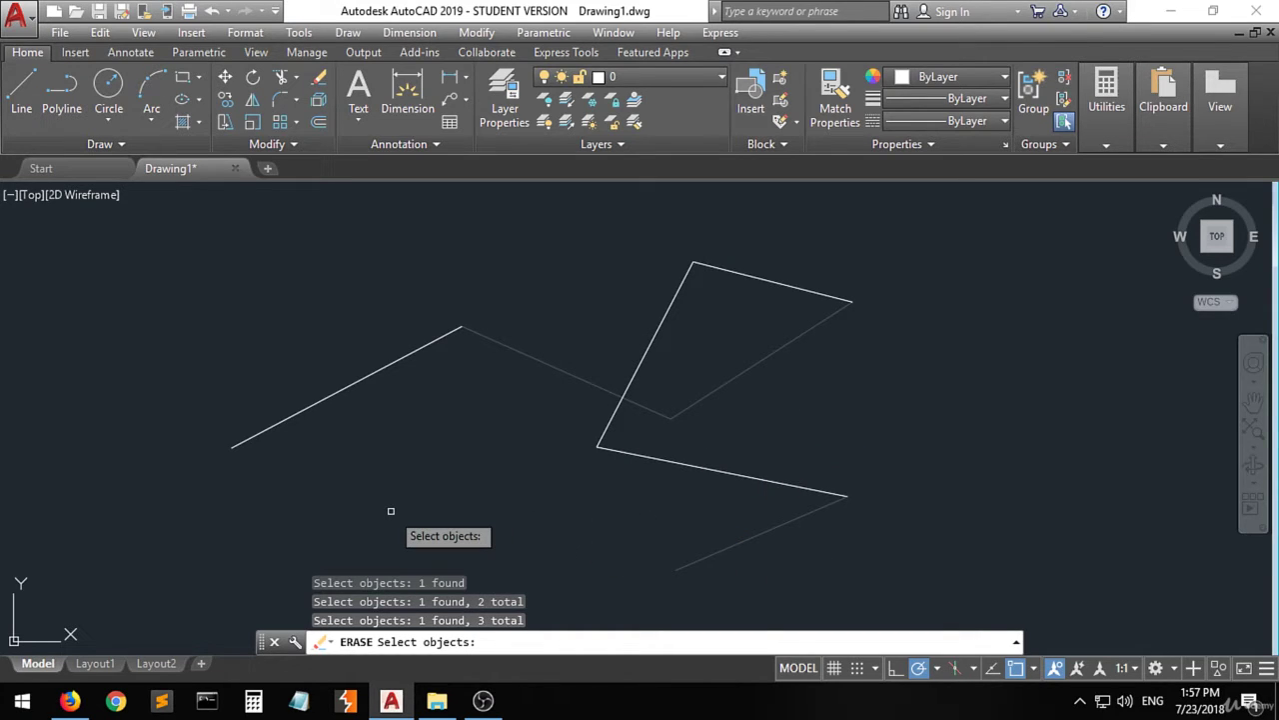
key(Return)
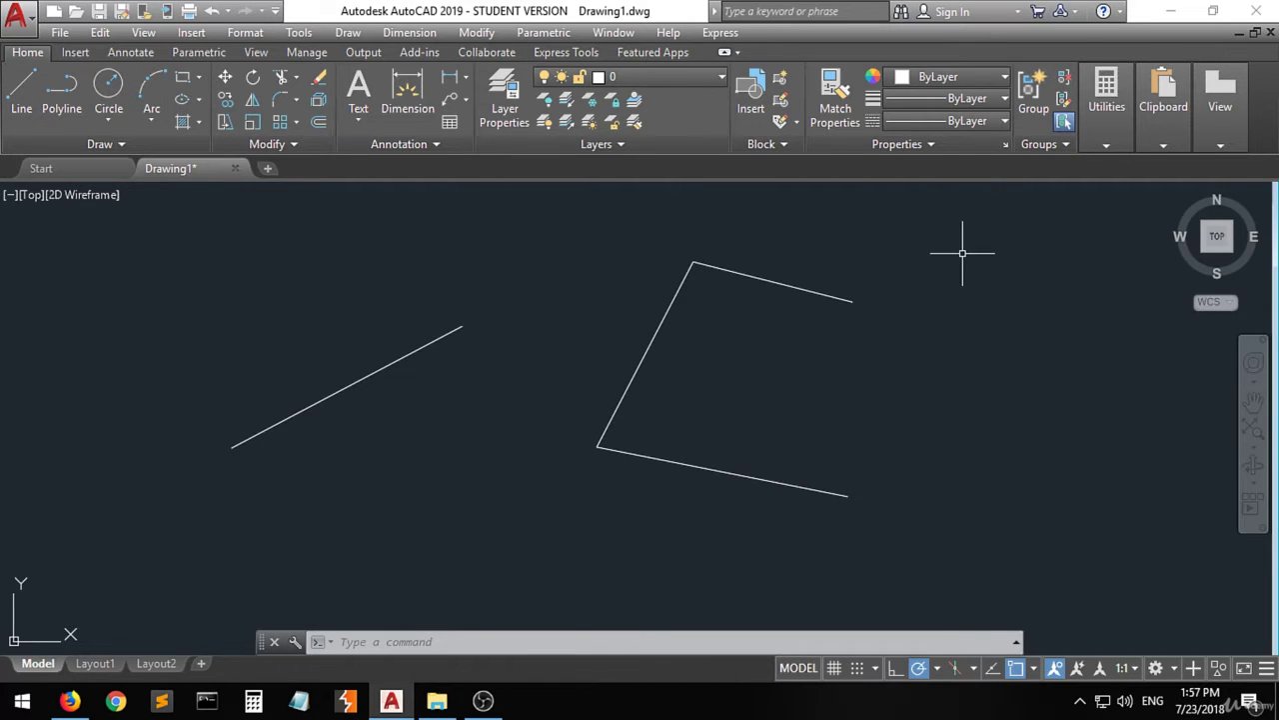
Delete the steep line joining the two right-hand segments, and clear the three remaining lines with a crossing selection
click(656, 334)
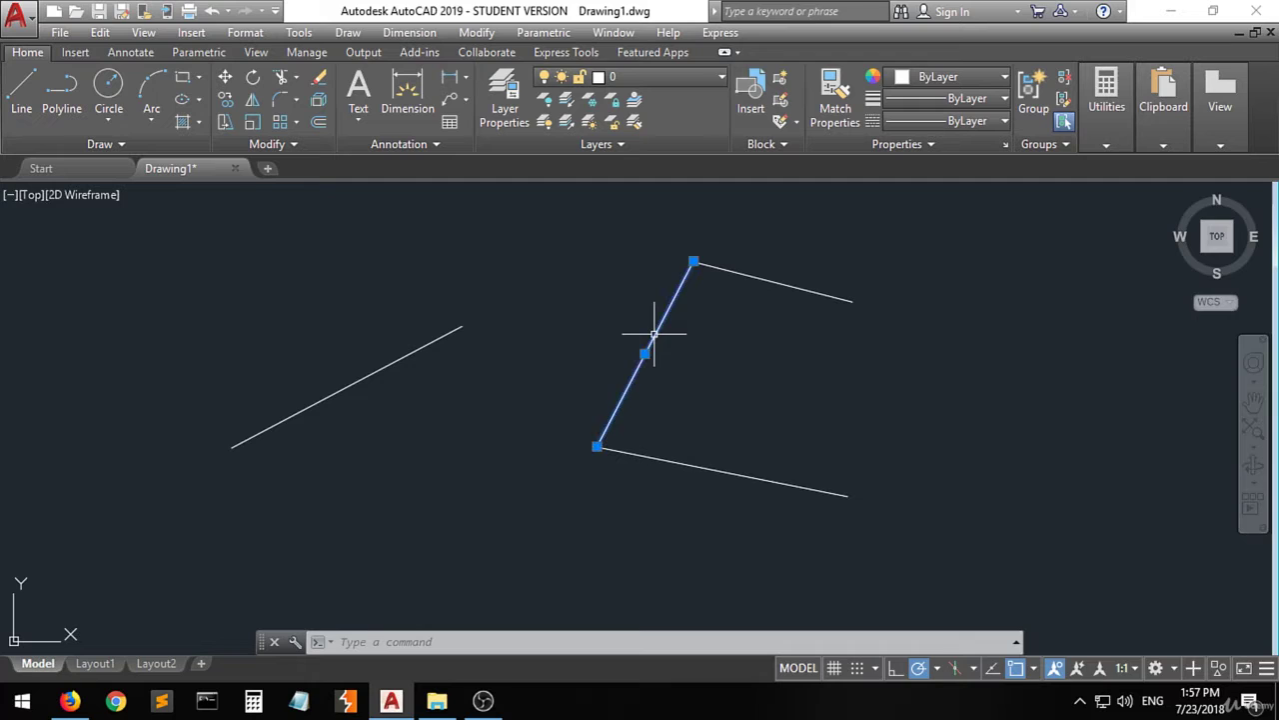
key(Delete)
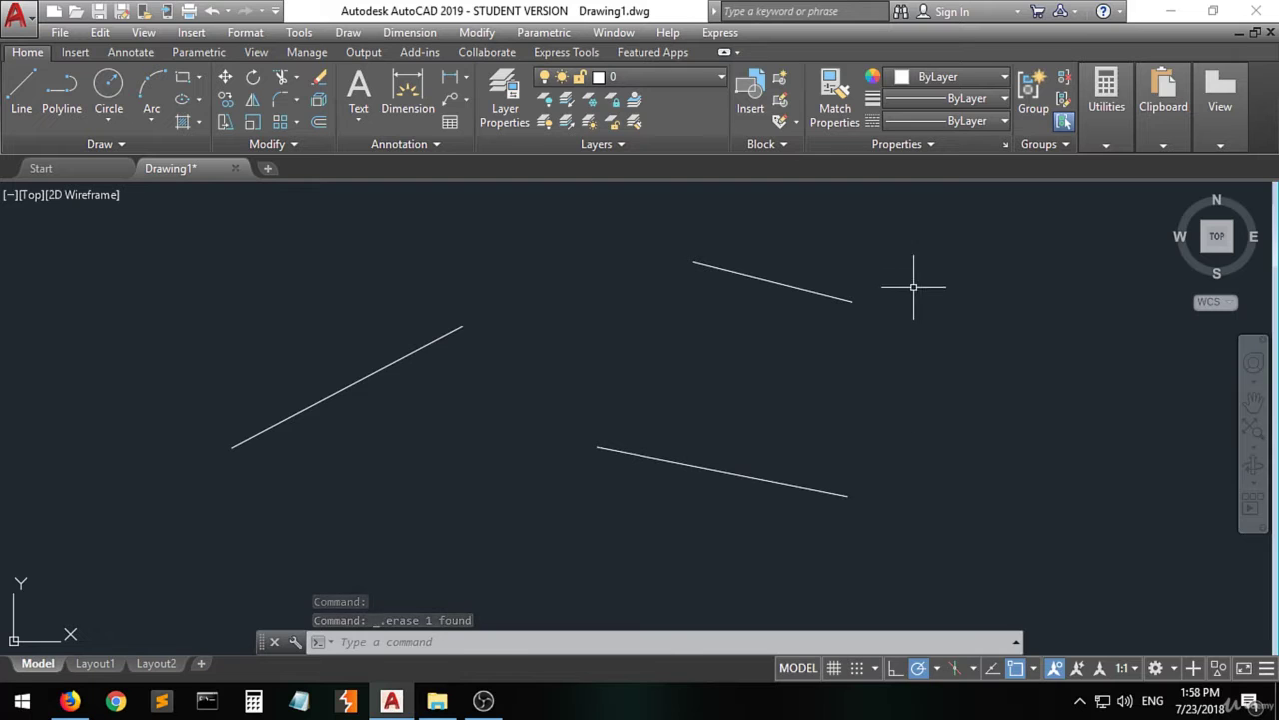
click(958, 252)
click(265, 508)
key(Delete)
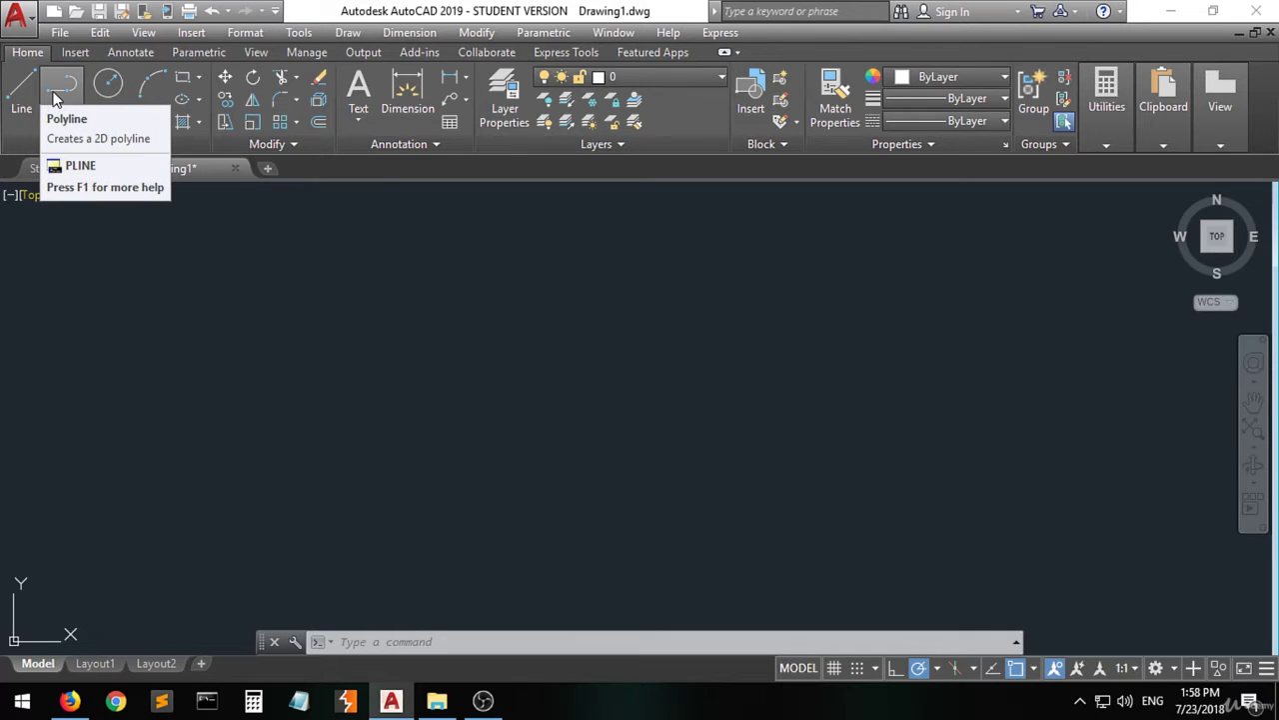
Draw a small upright rectangle from four separate horizontal and vertical lines with the Line command
click(25, 98)
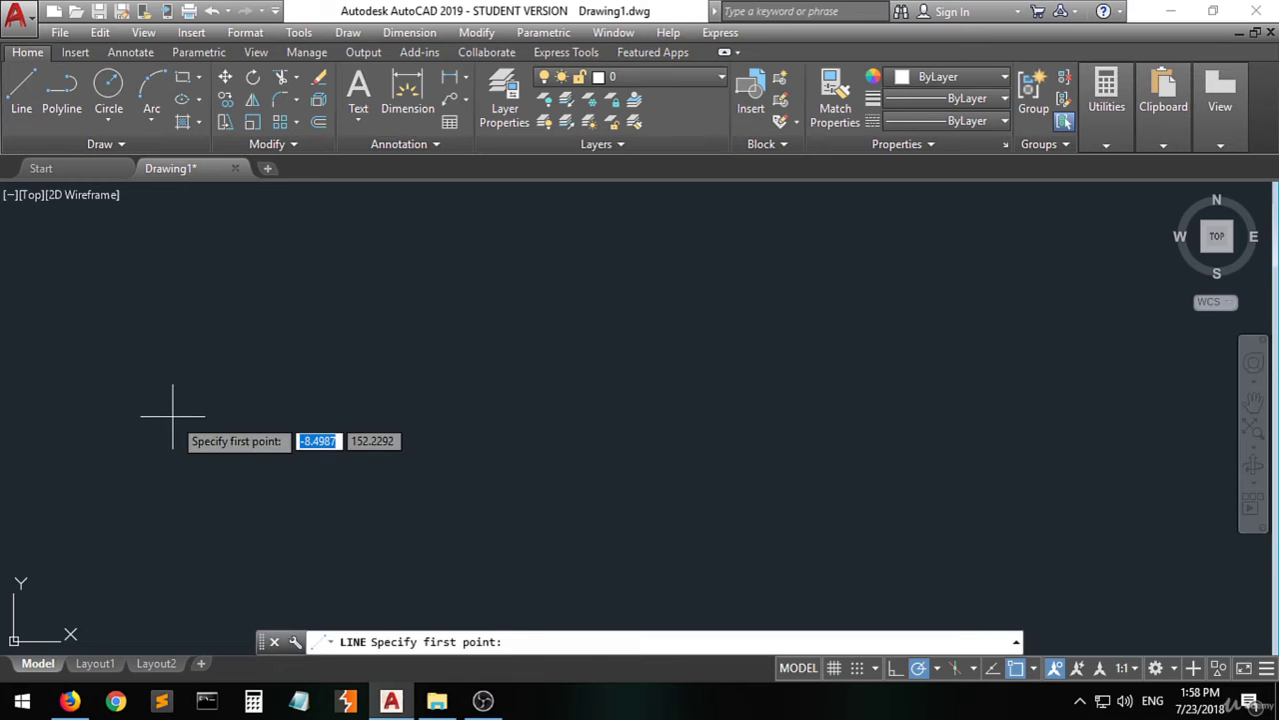
click(151, 279)
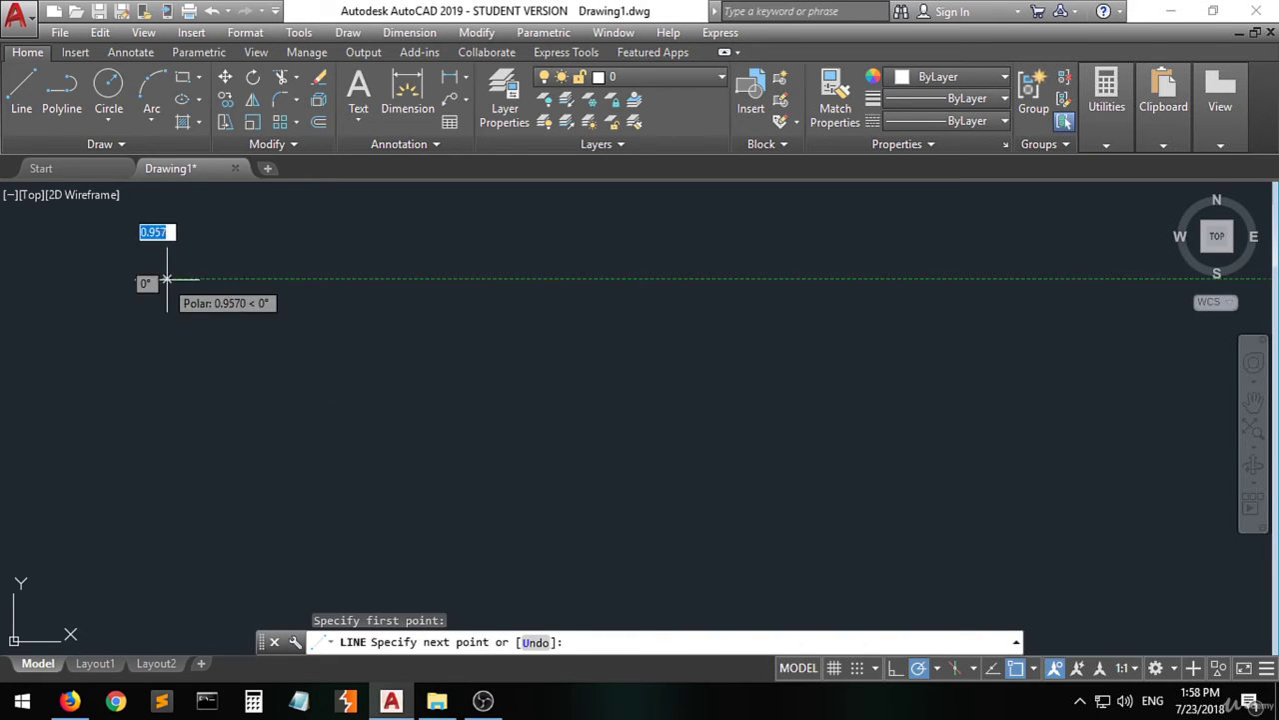
click(264, 279)
click(264, 405)
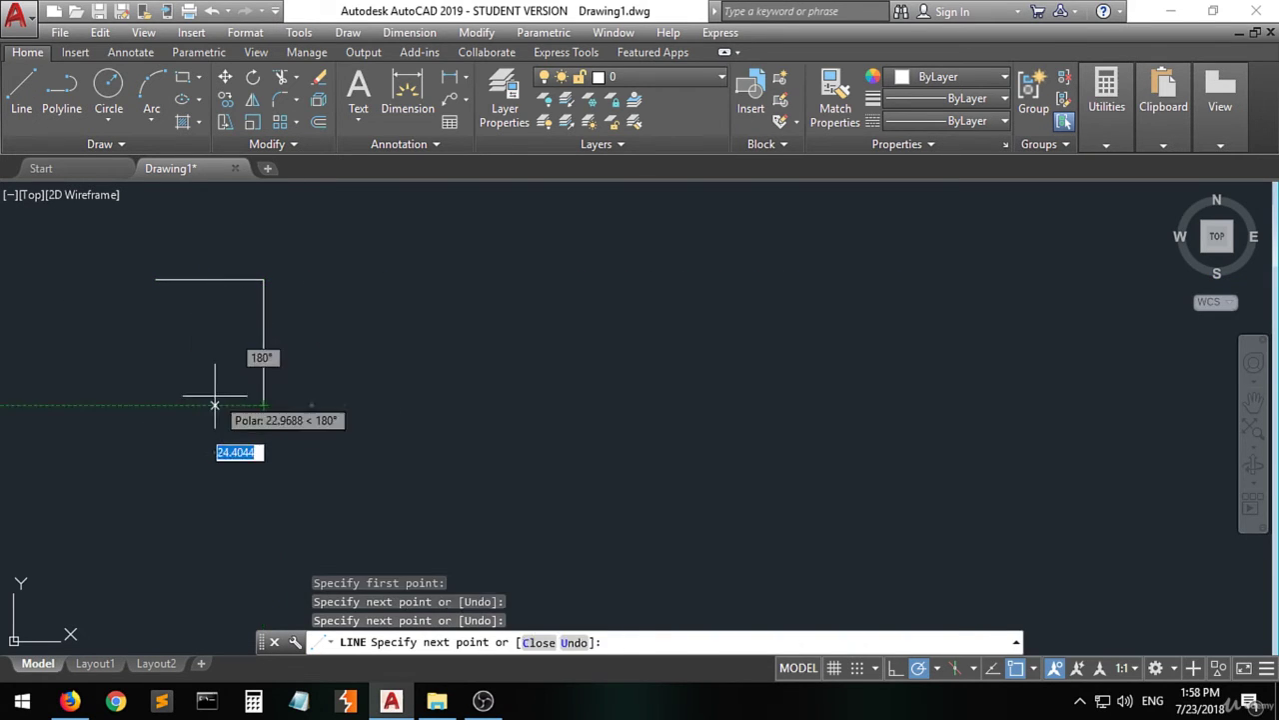
click(152, 405)
click(152, 279)
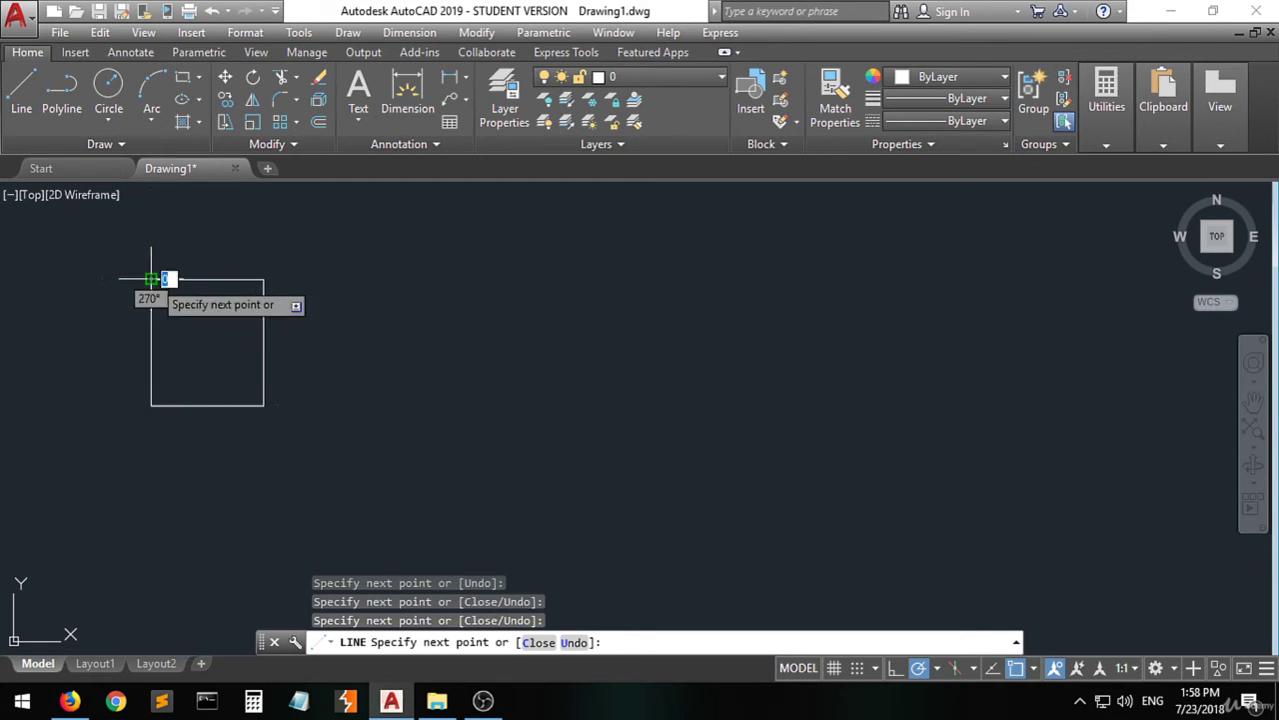
key(Return)
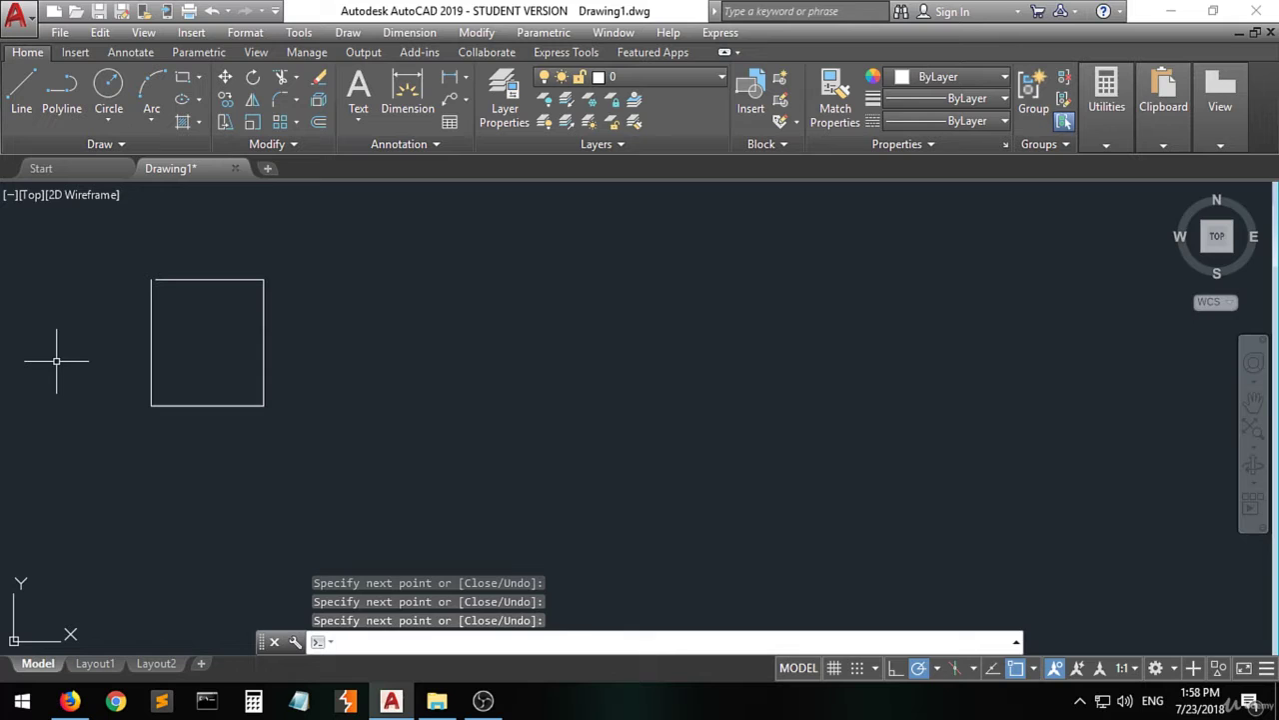
Draw a slightly larger four-sided rectangle to the right of the first one with the Polyline command, ending at its start point
click(62, 88)
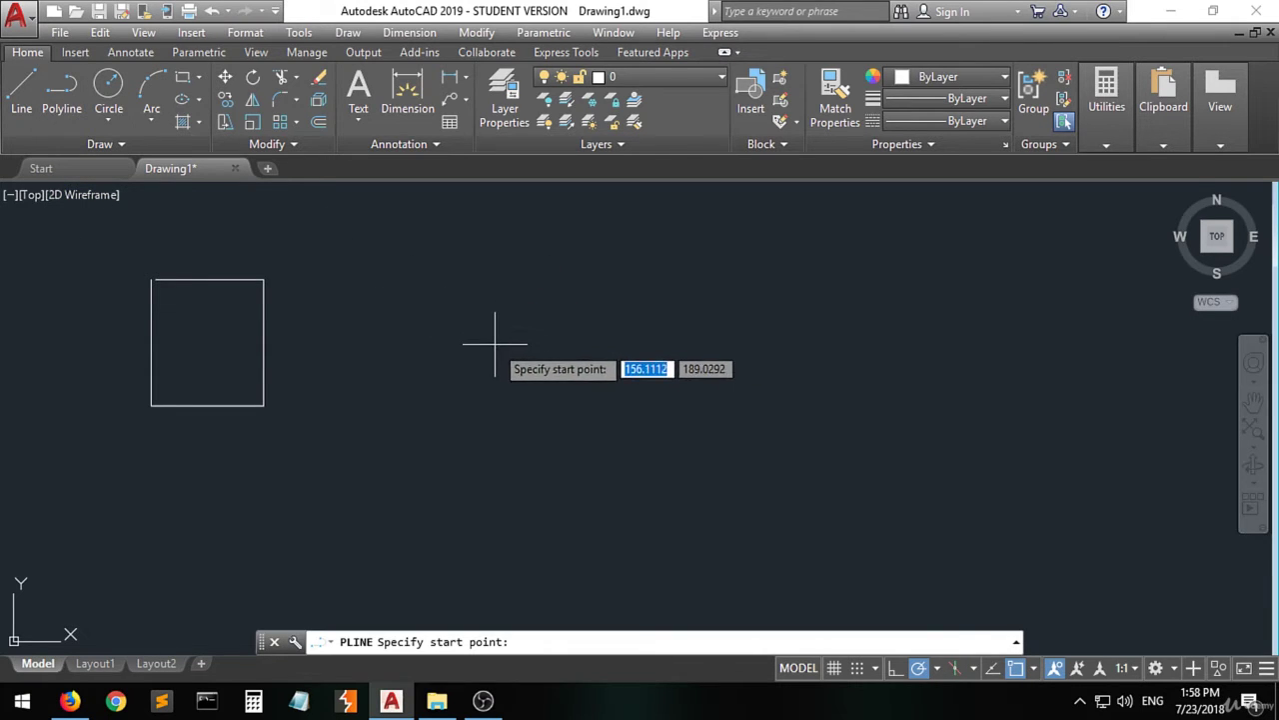
click(388, 279)
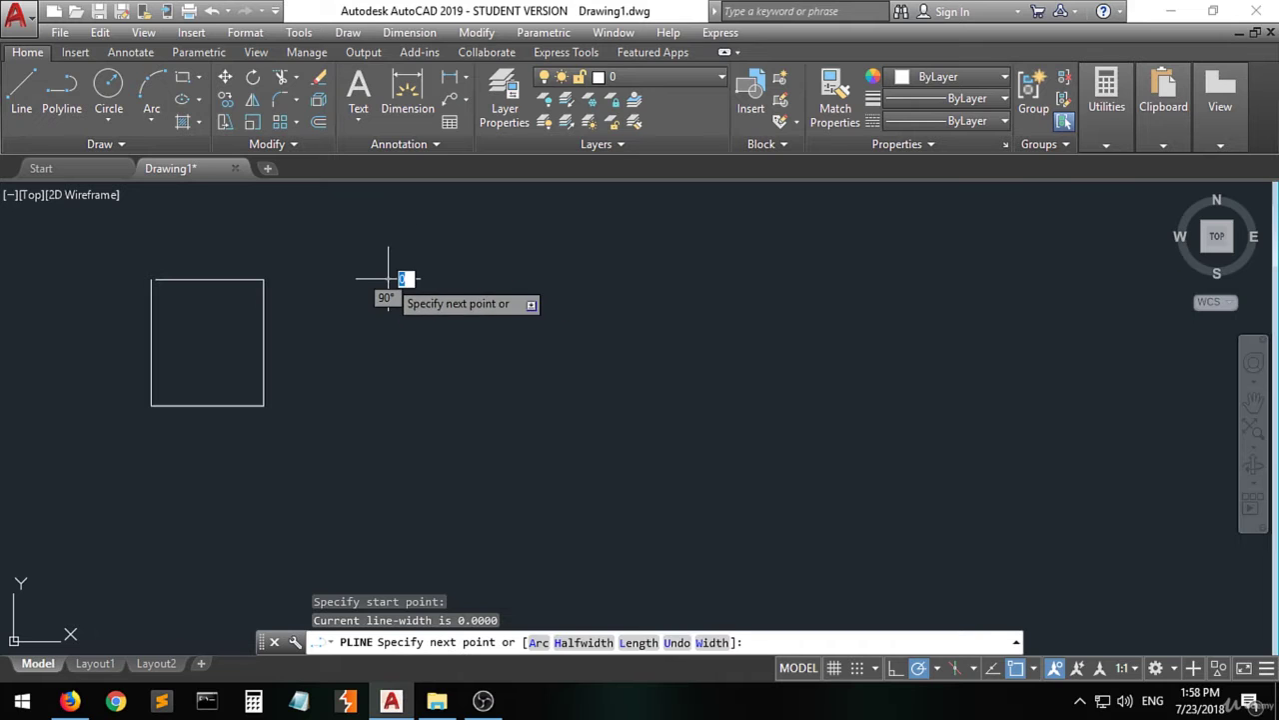
click(511, 279)
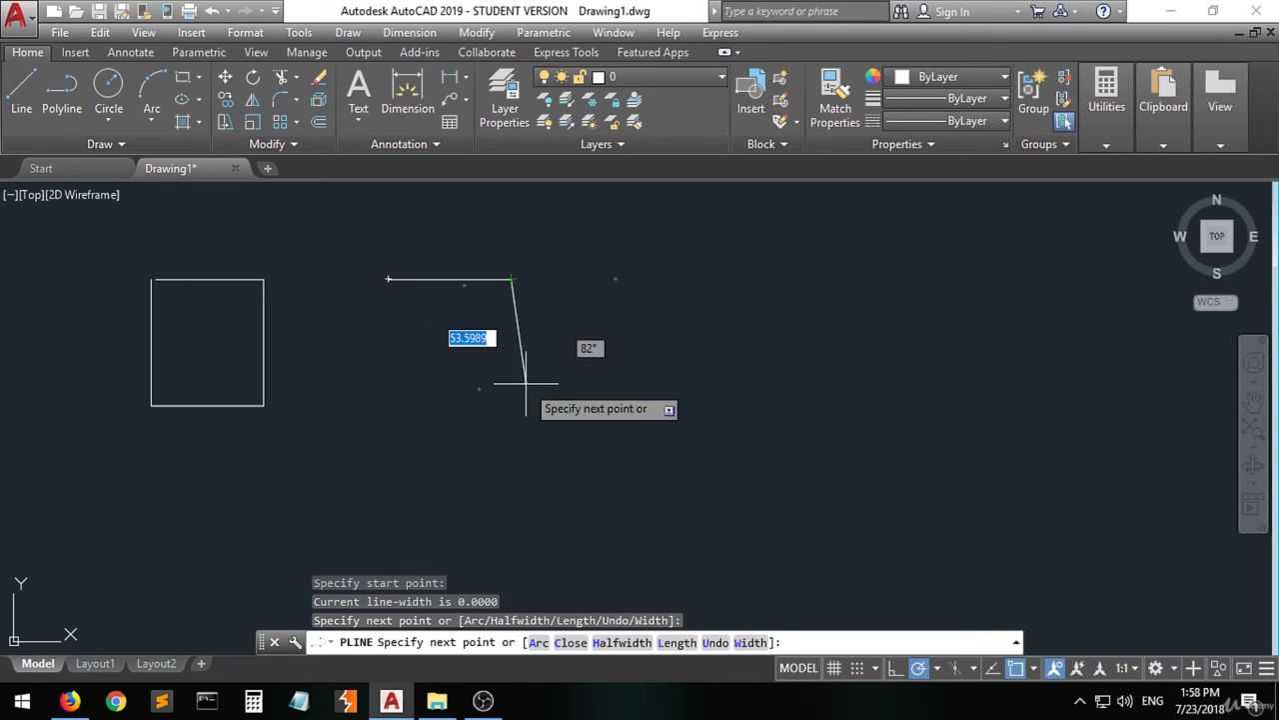
click(511, 434)
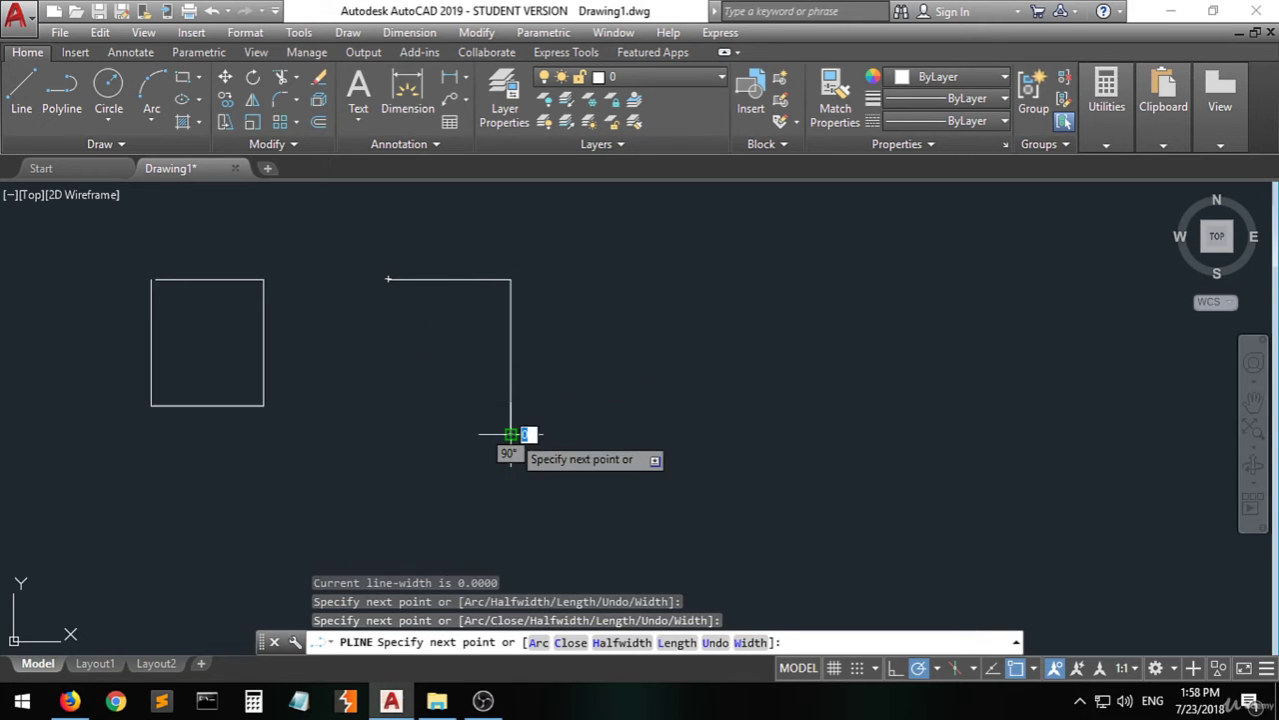
click(386, 433)
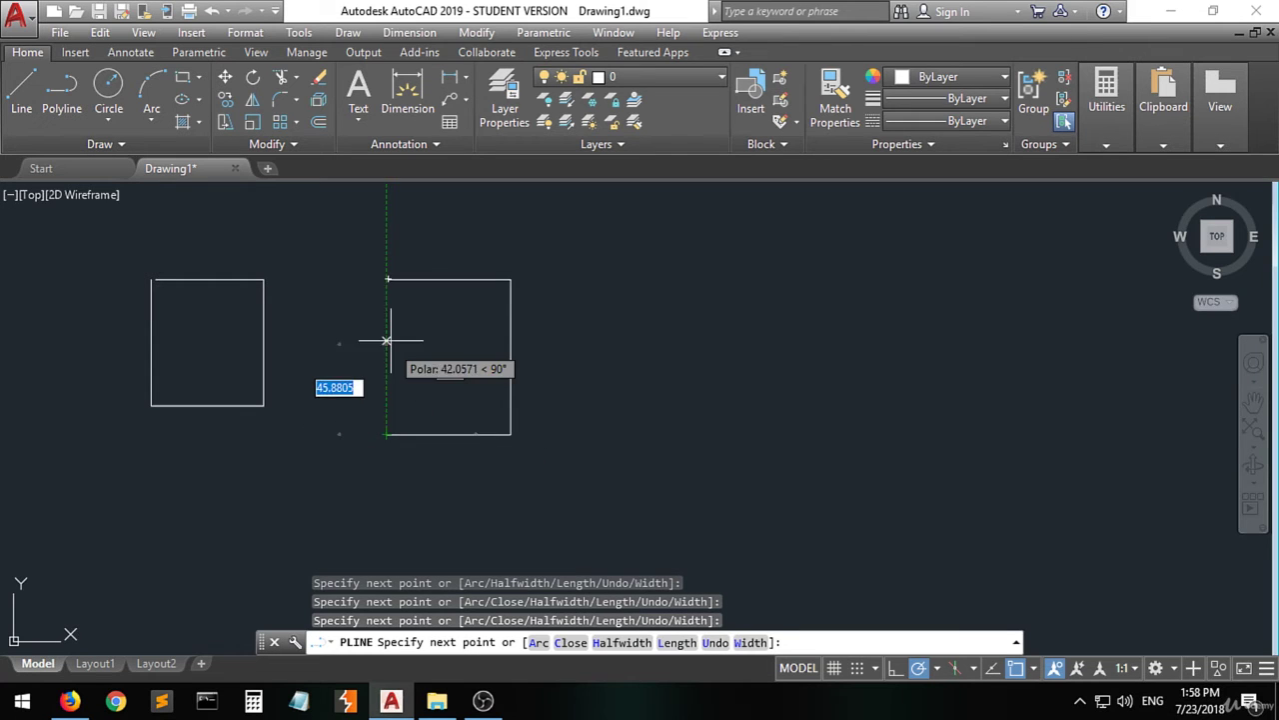
click(388, 279)
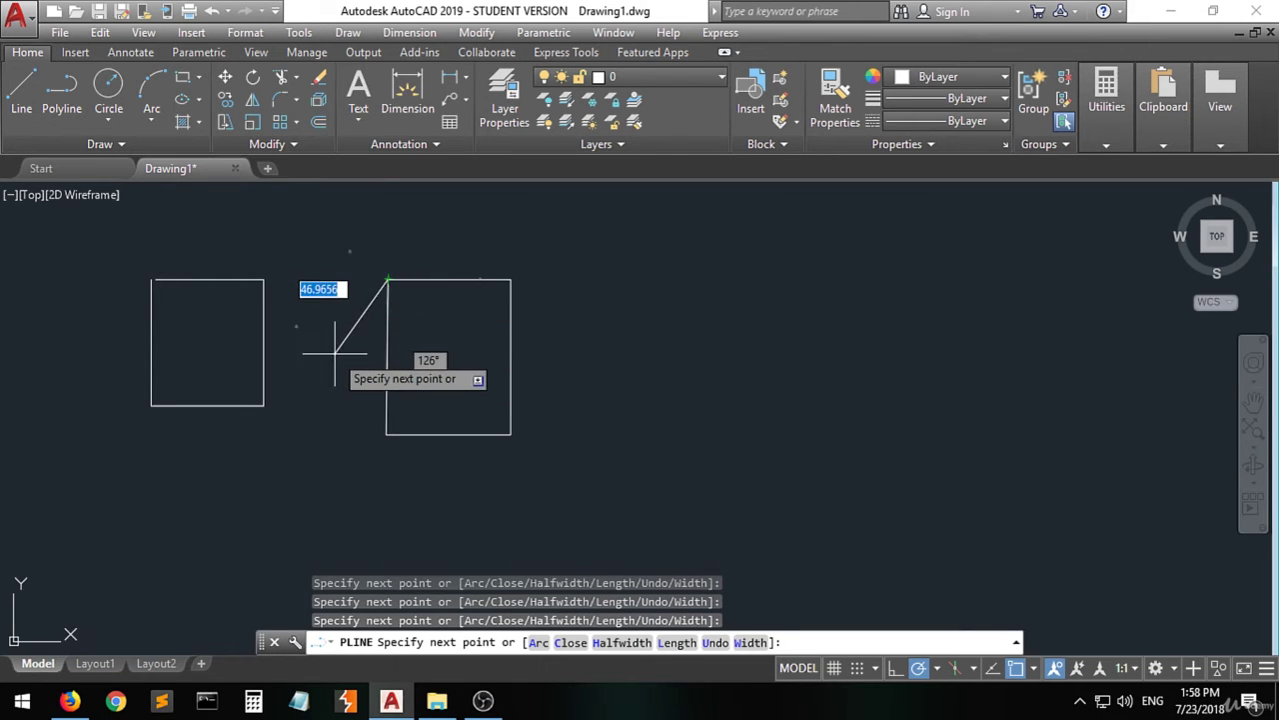
key(Return)
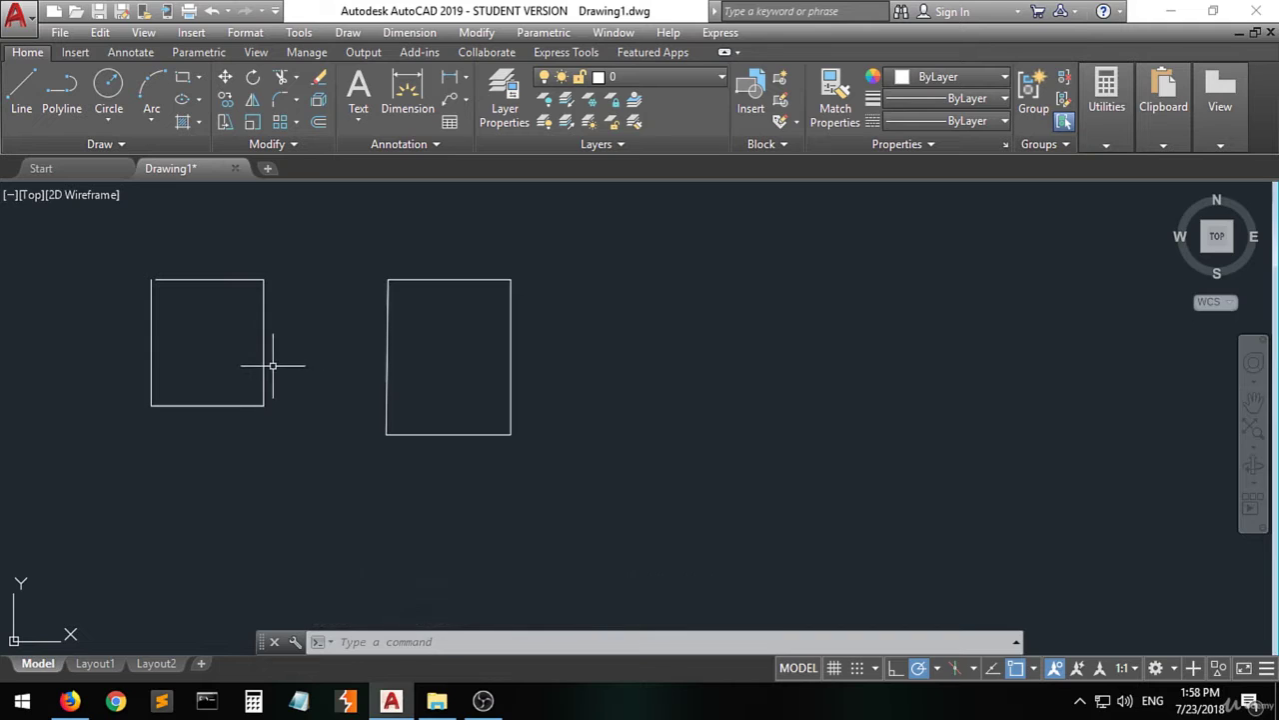
Select the polyline rectangle by its upper edge to check that it is a single object, and clear the selection
mouse_move(263, 361)
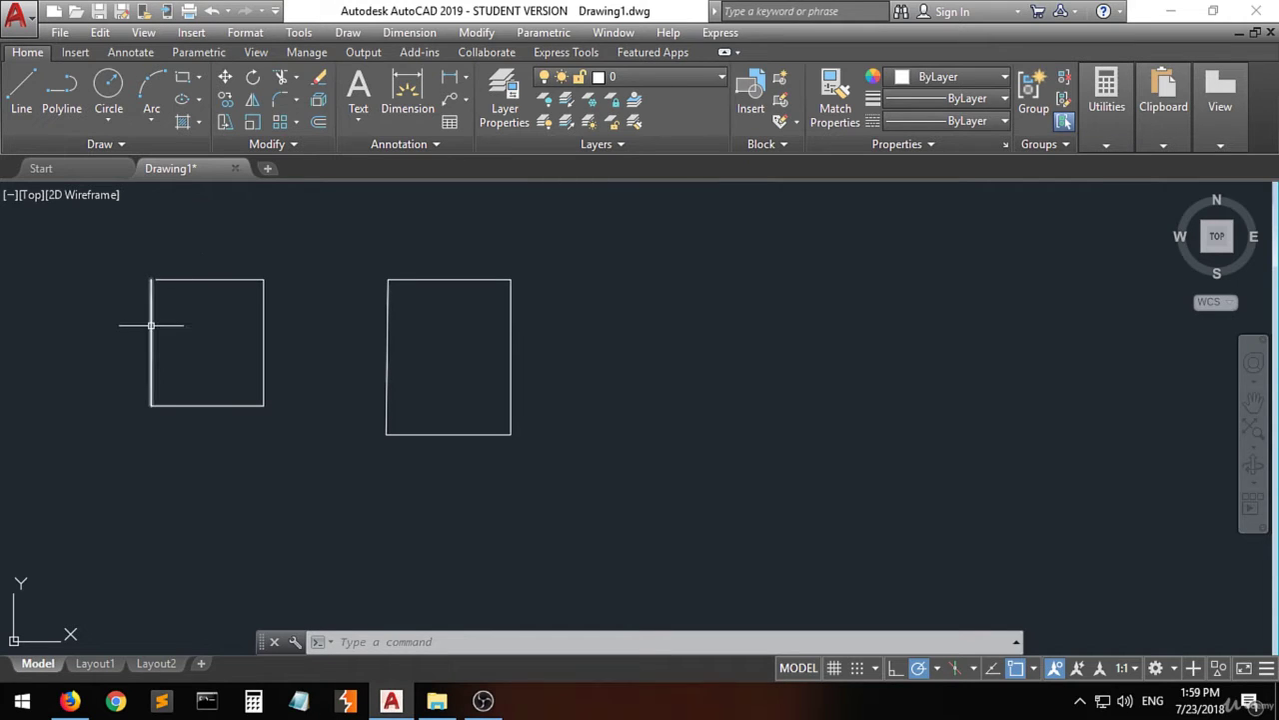
mouse_move(149, 325)
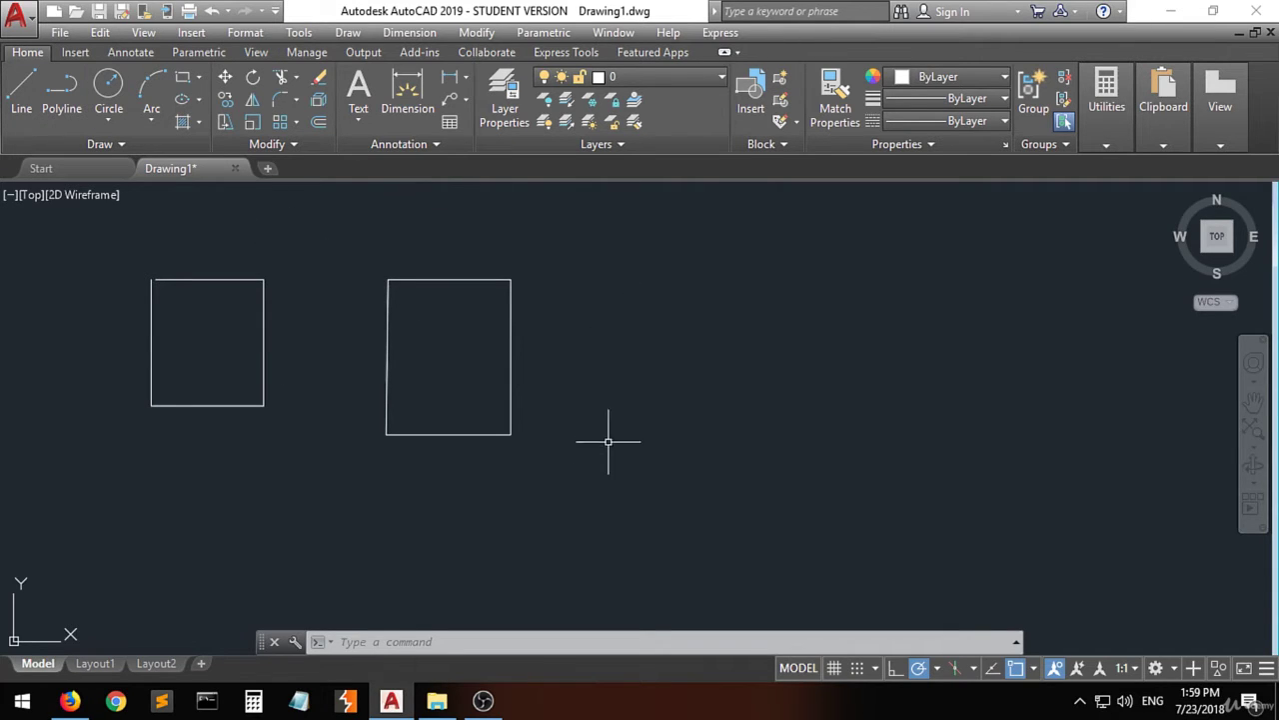
click(486, 279)
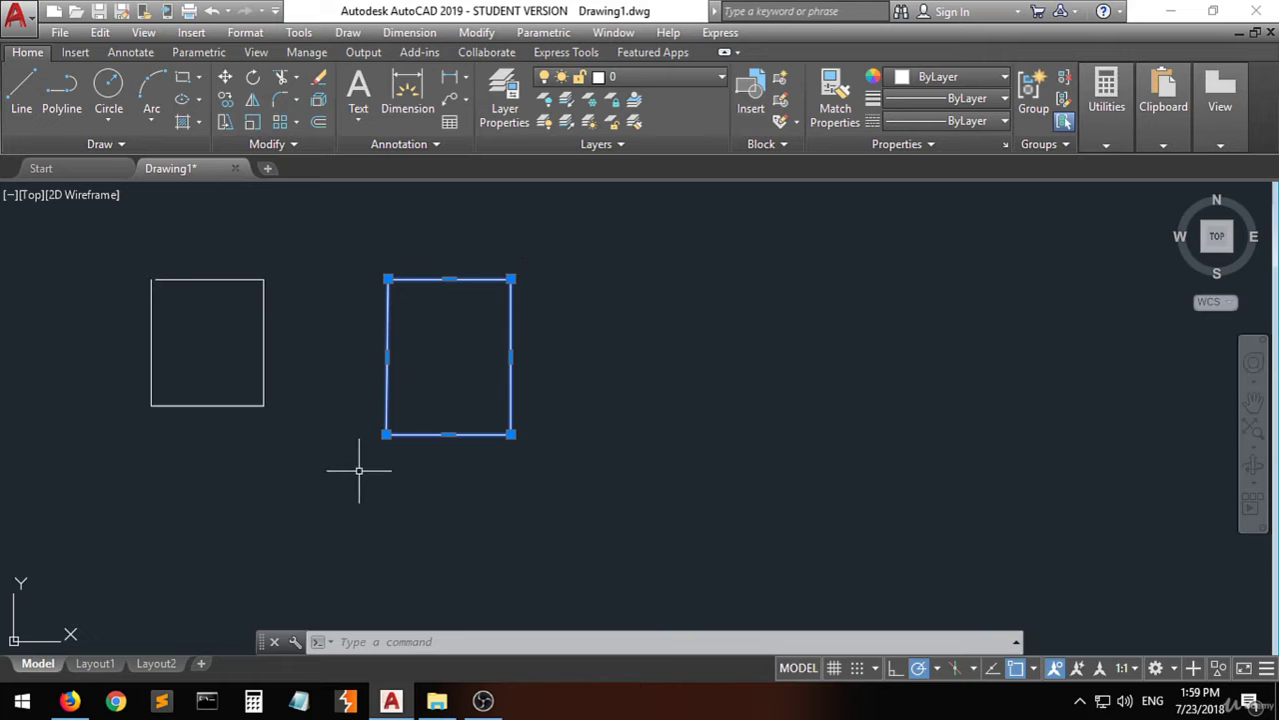
click(481, 465)
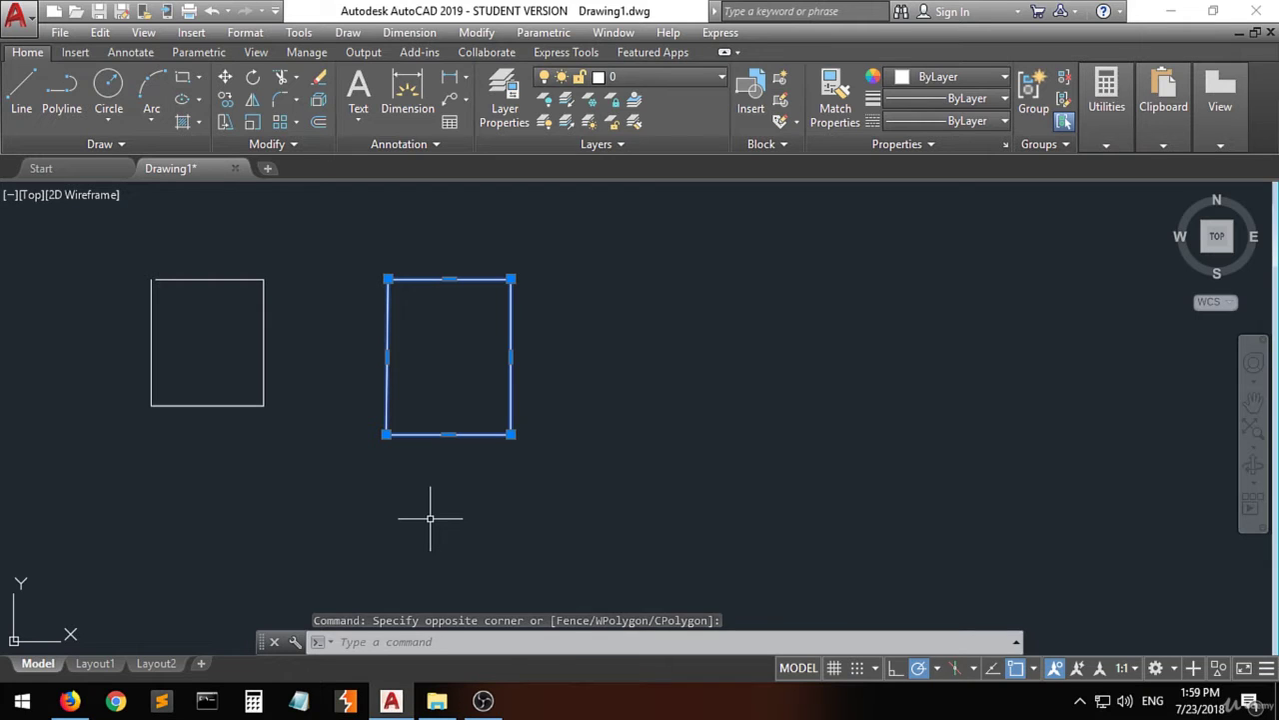
key(Escape)
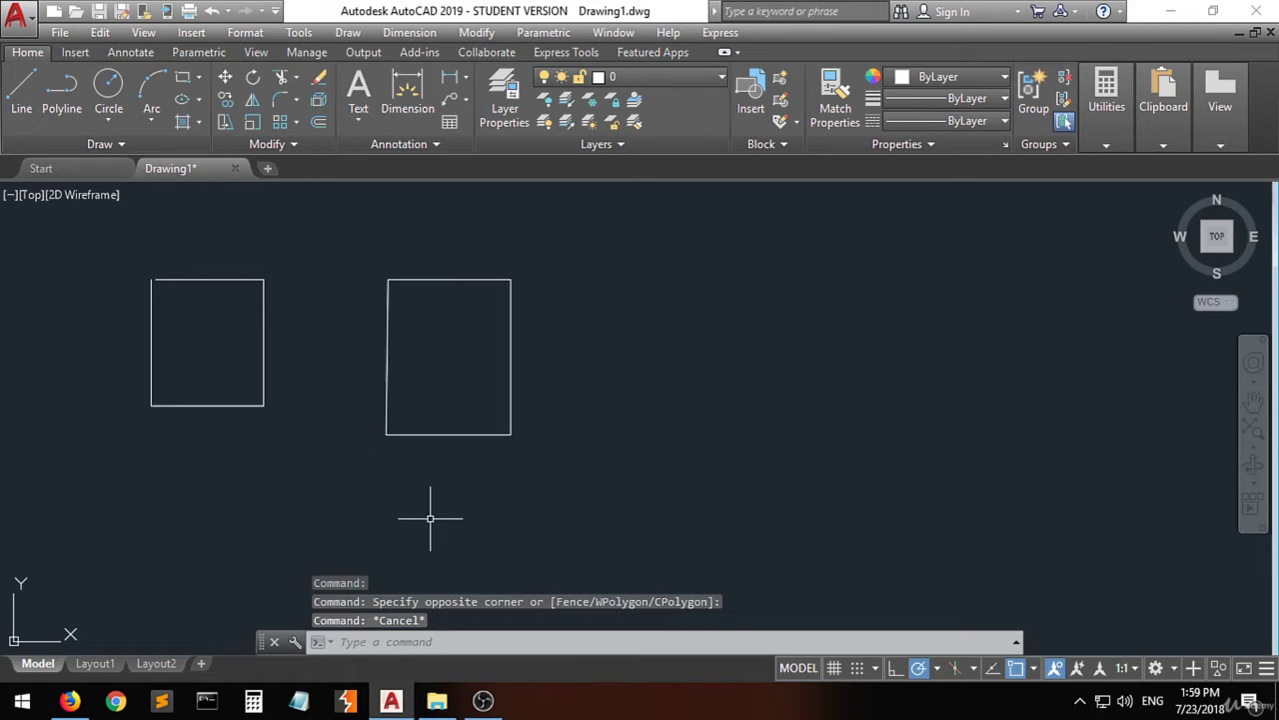
Select the lower and upper edges of the rectangle made of separate lines to check they are individual objects, and clear the selection
click(225, 405)
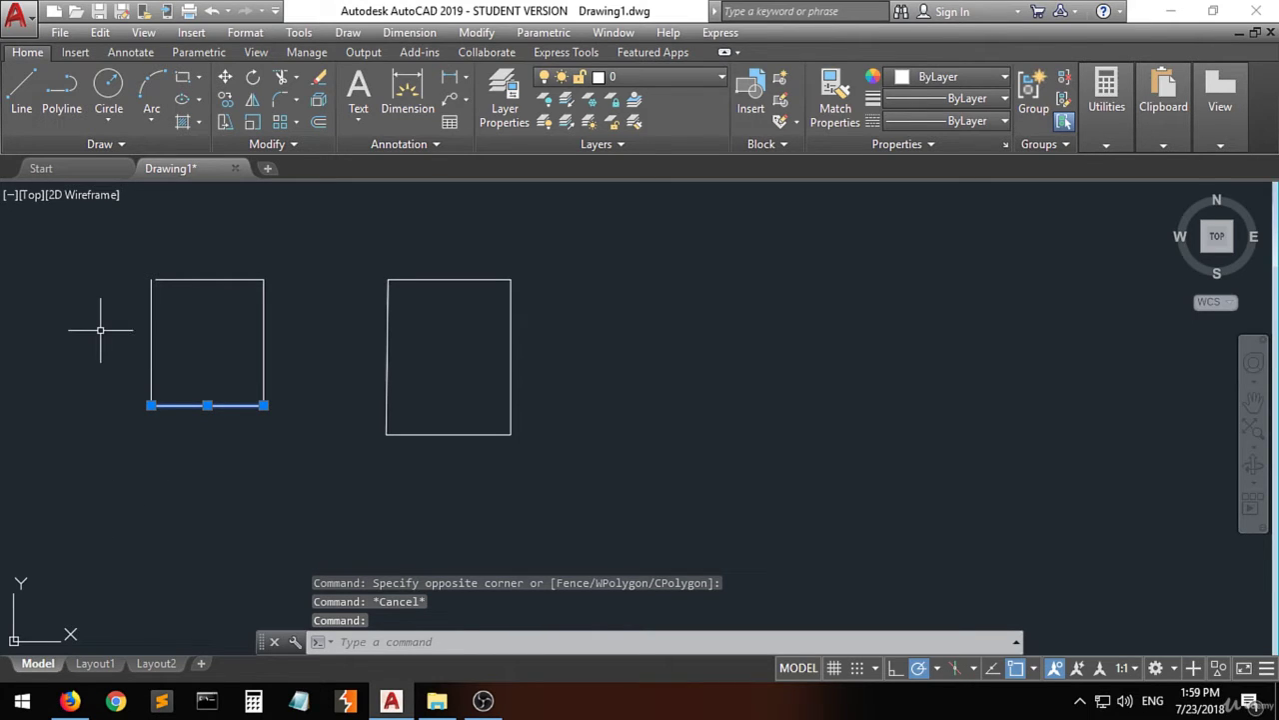
click(180, 279)
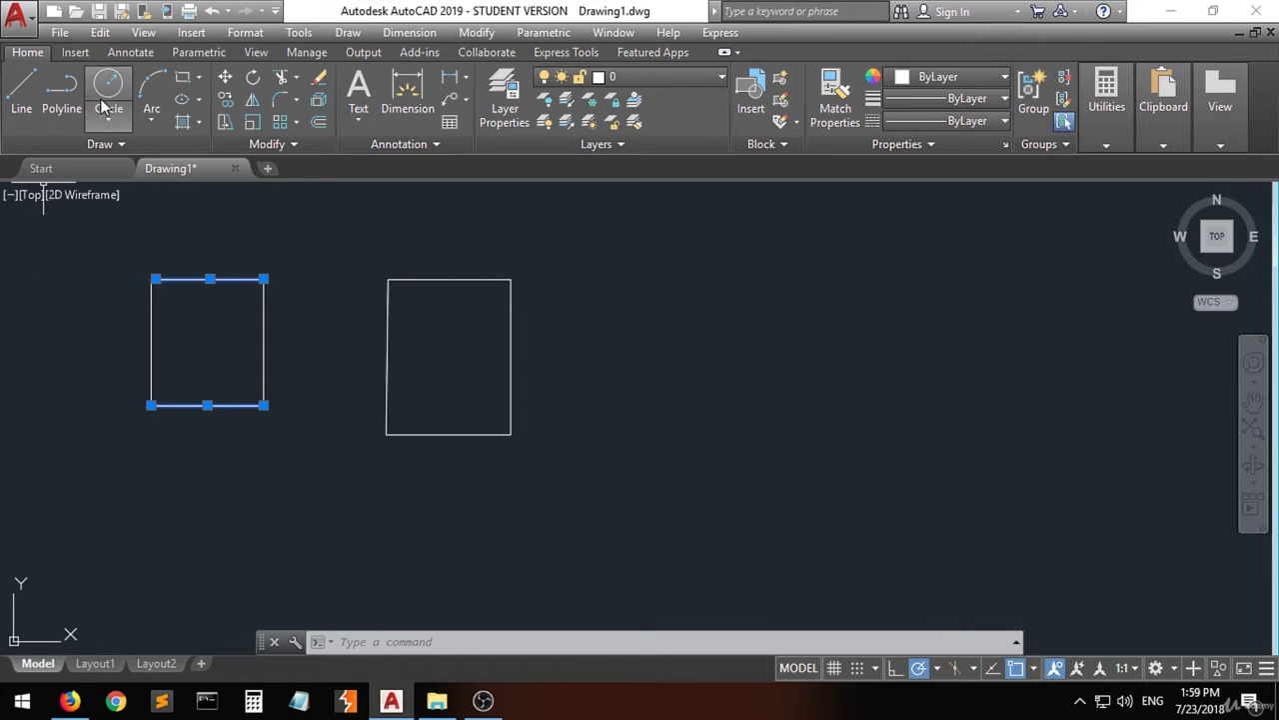
click(322, 520)
click(322, 520)
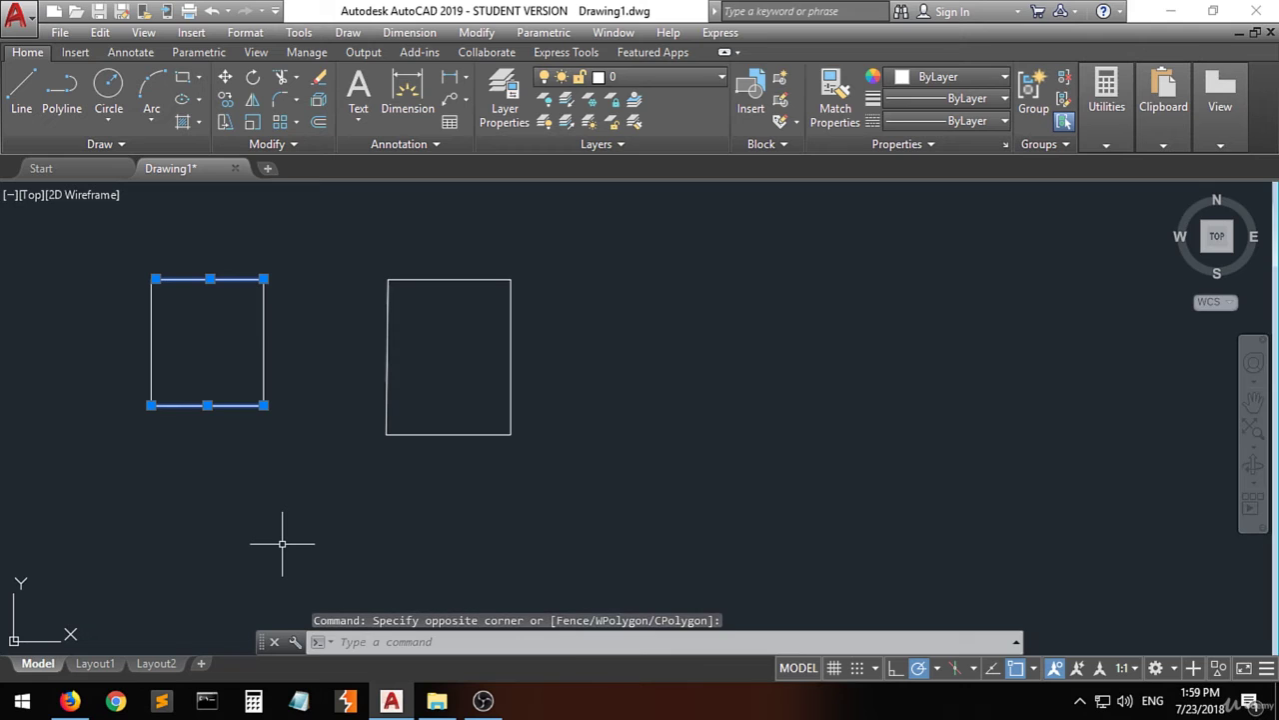
key(Escape)
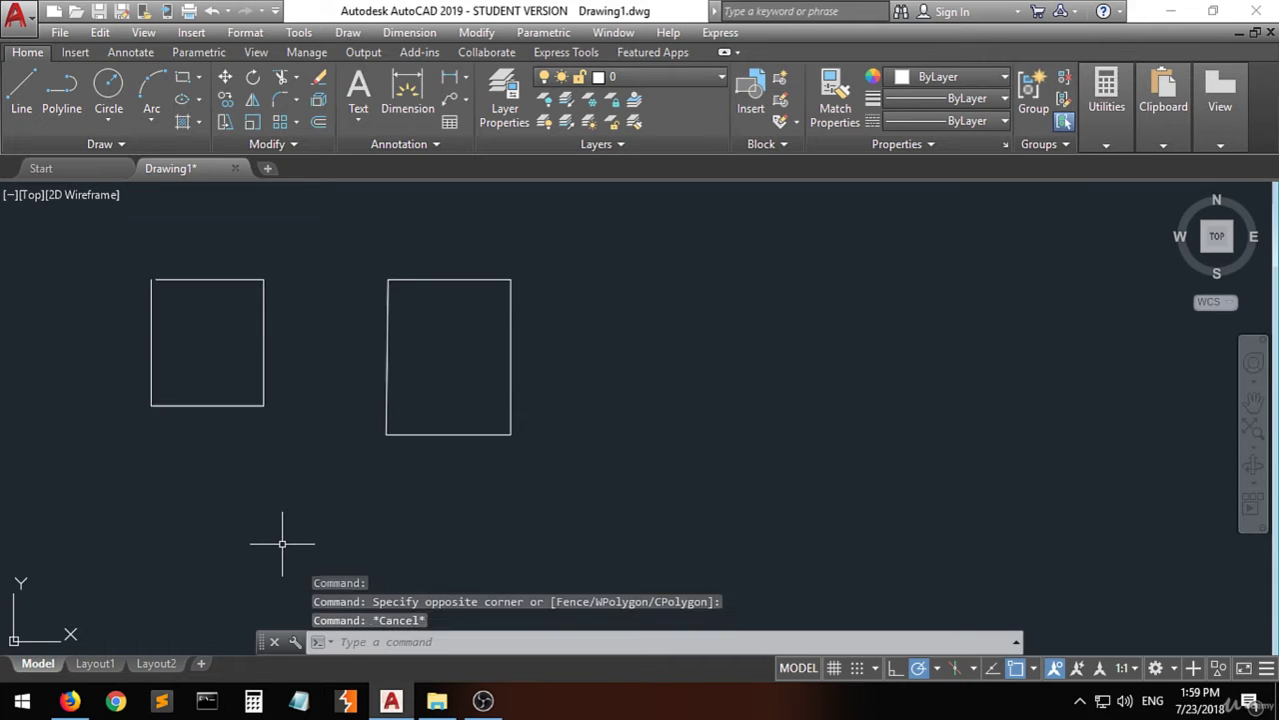
Draw a Center, Radius circle centred on the polyline rectangle's lower-right corner and passing through its upper-right corner
click(106, 121)
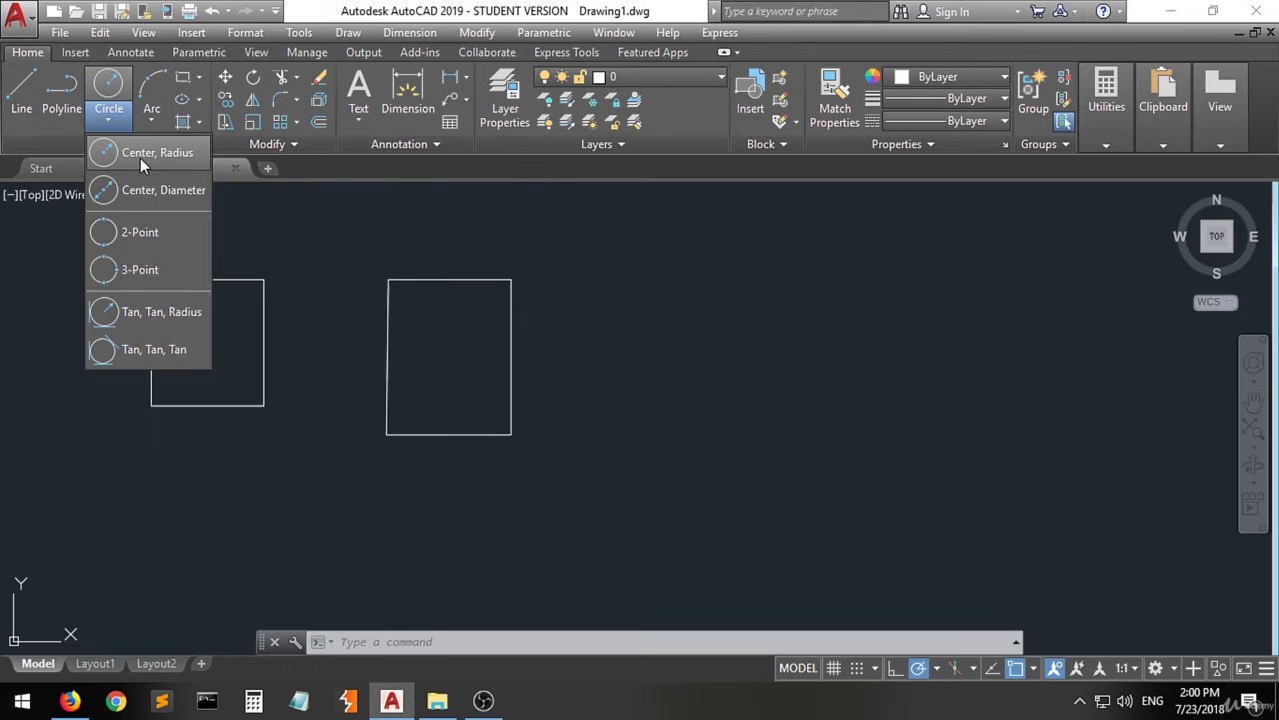
click(140, 155)
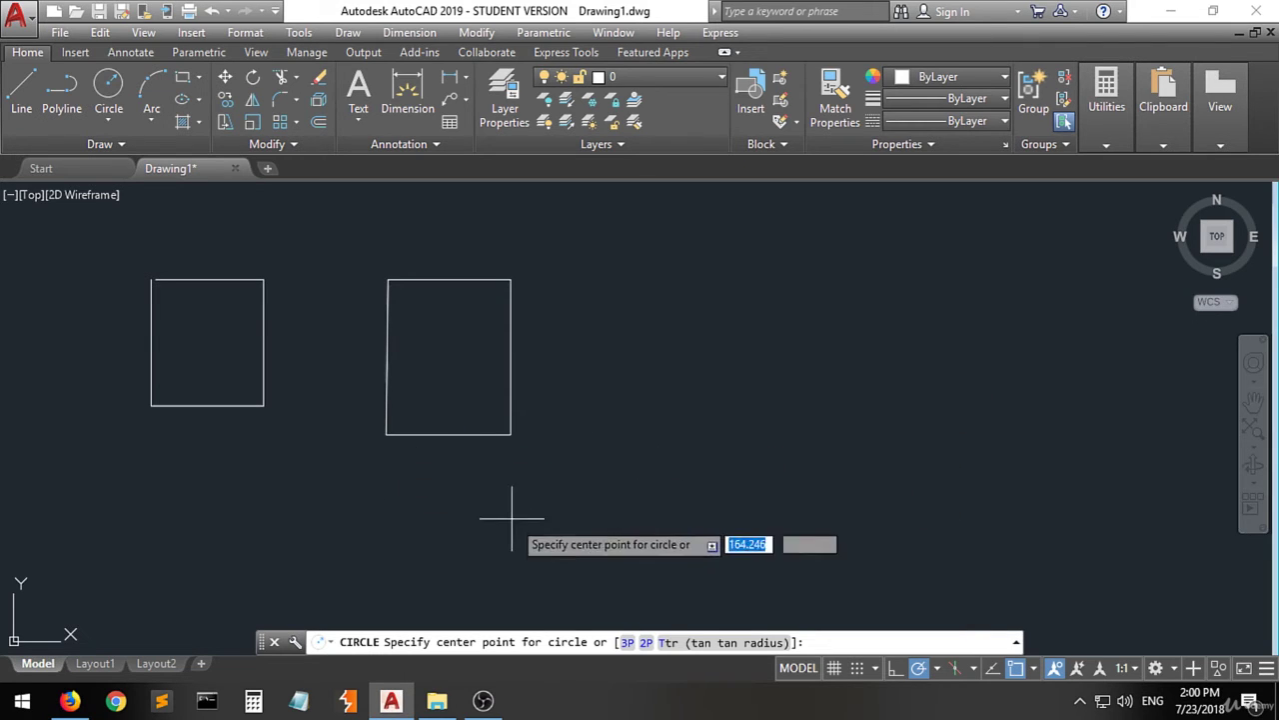
click(511, 435)
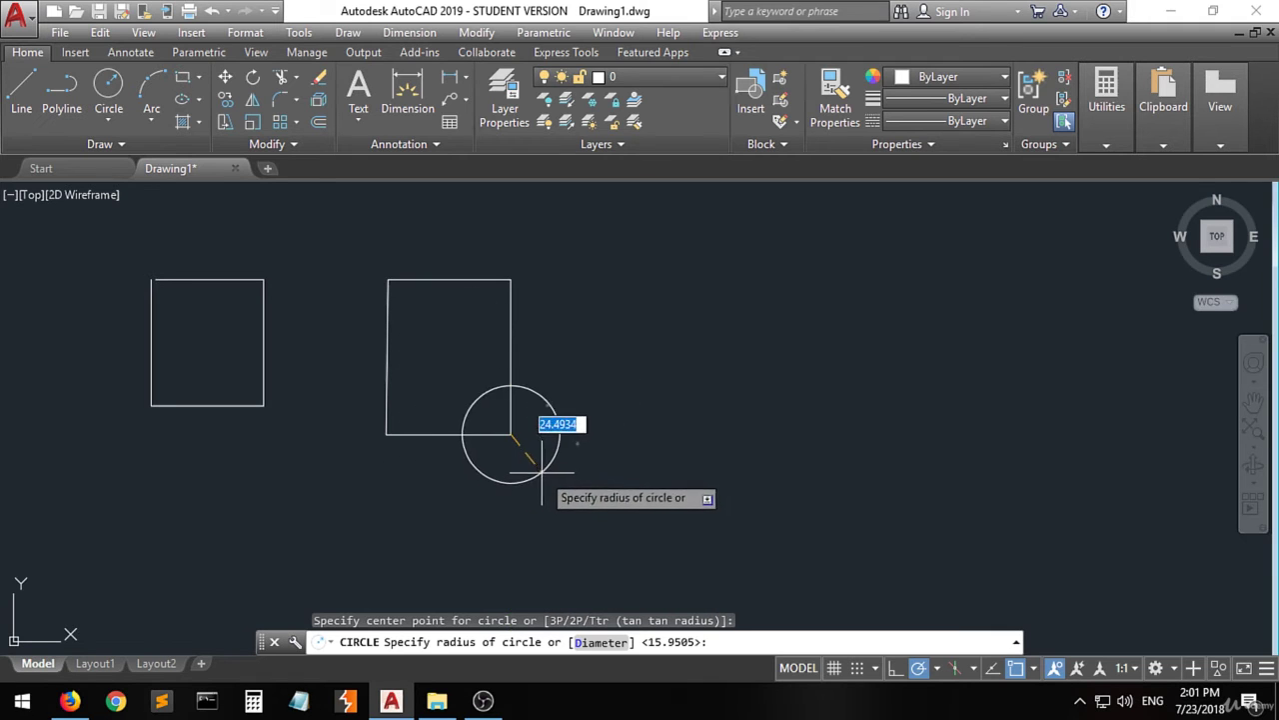
click(511, 279)
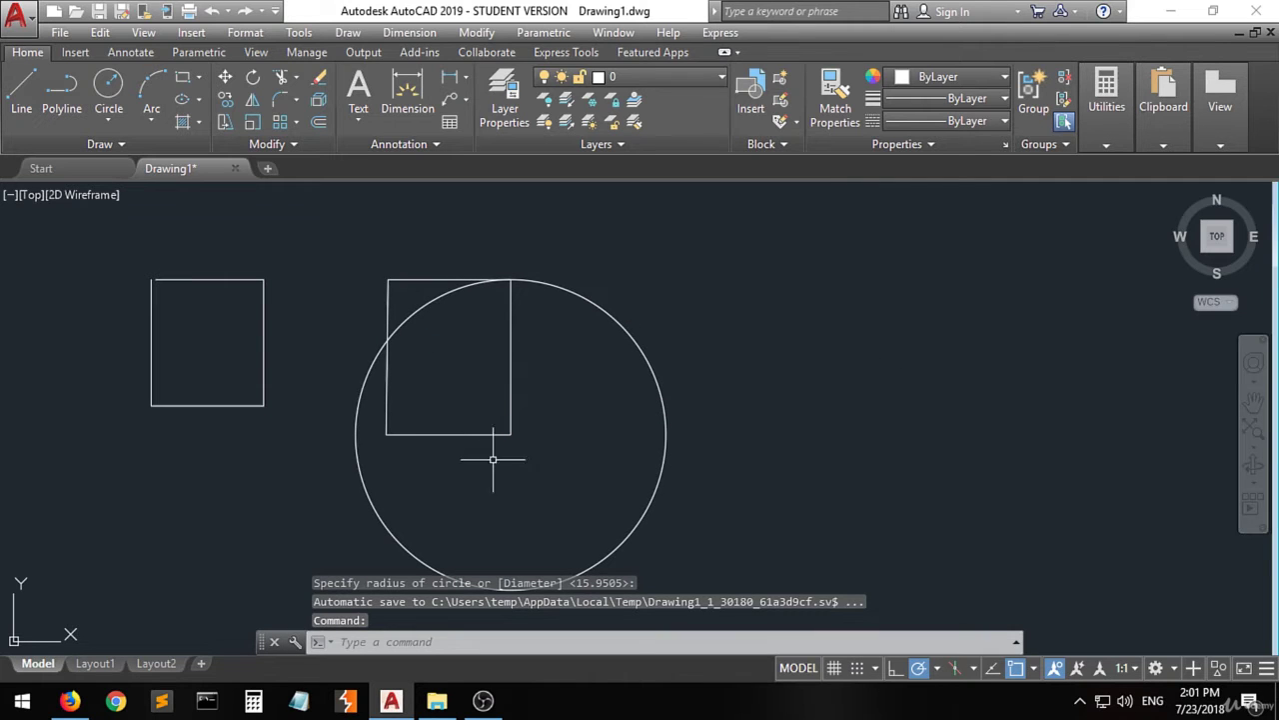
Draw a smaller concentric circle with a radius of about 26.5 at the polyline rectangle's lower-right corner
click(110, 88)
click(511, 434)
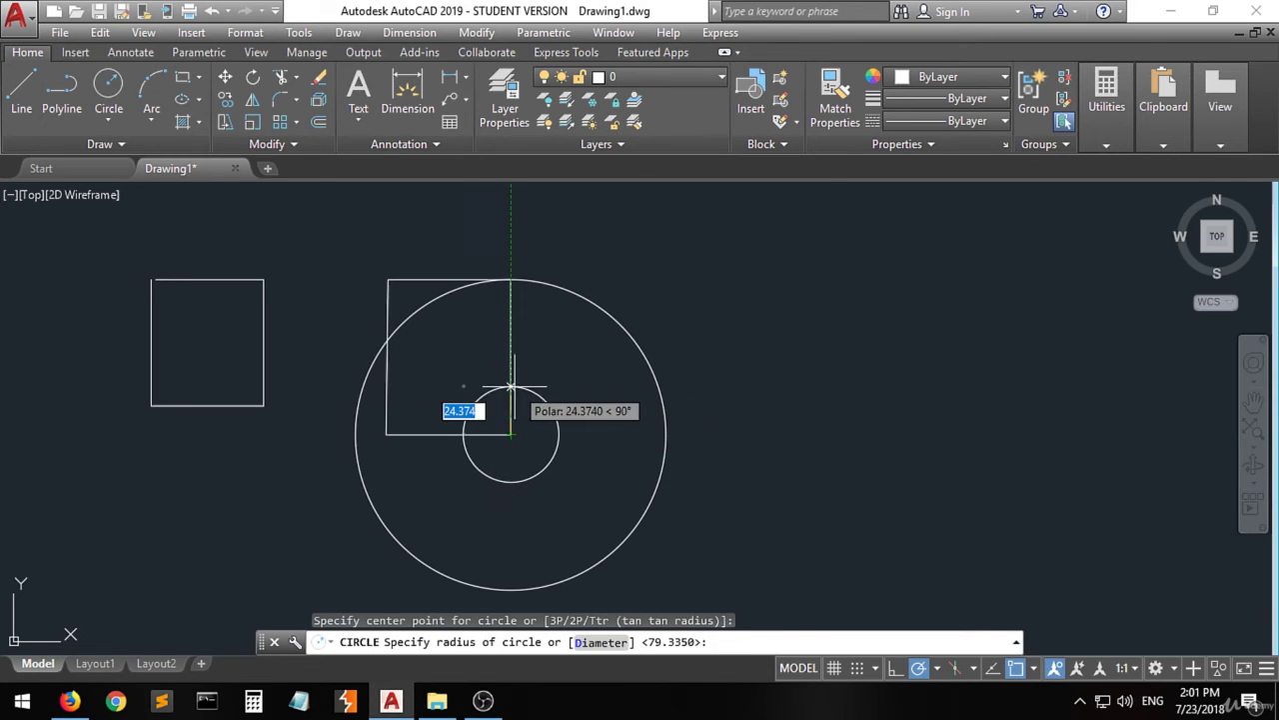
click(551, 401)
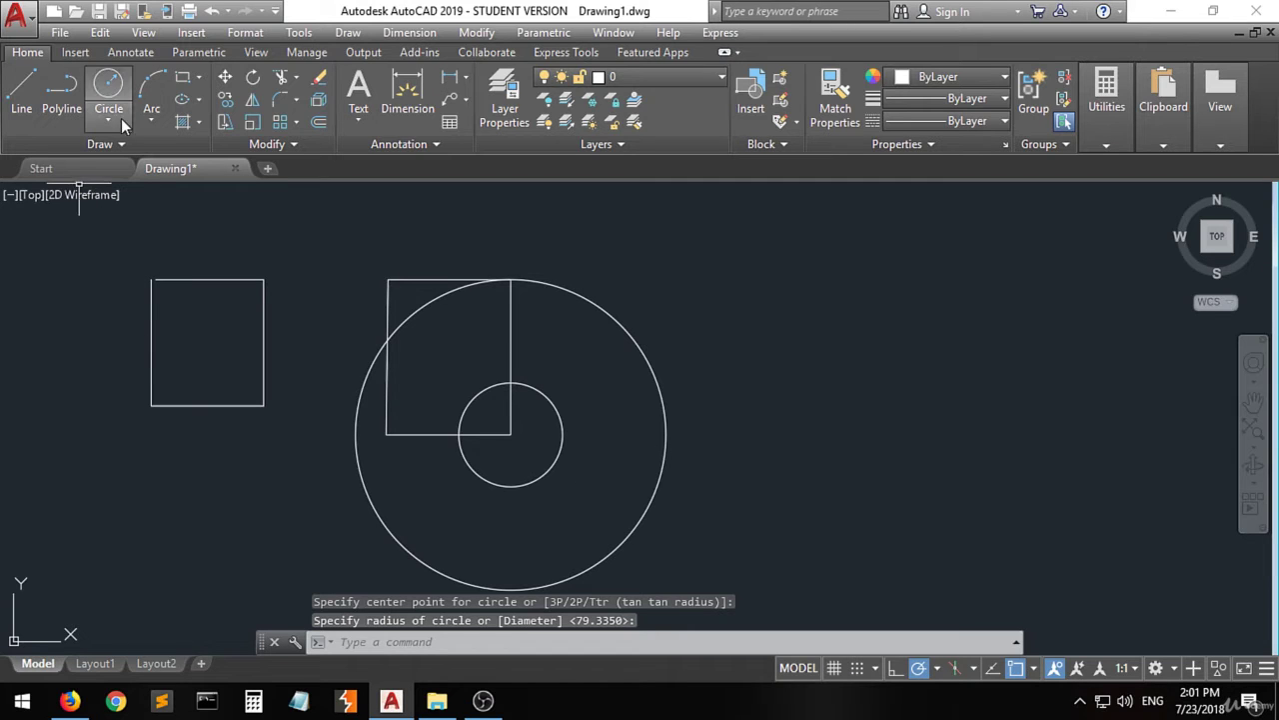
Draw a third circle centred on the polyline rectangle's lower-right corner with an exact radius of 40
click(108, 90)
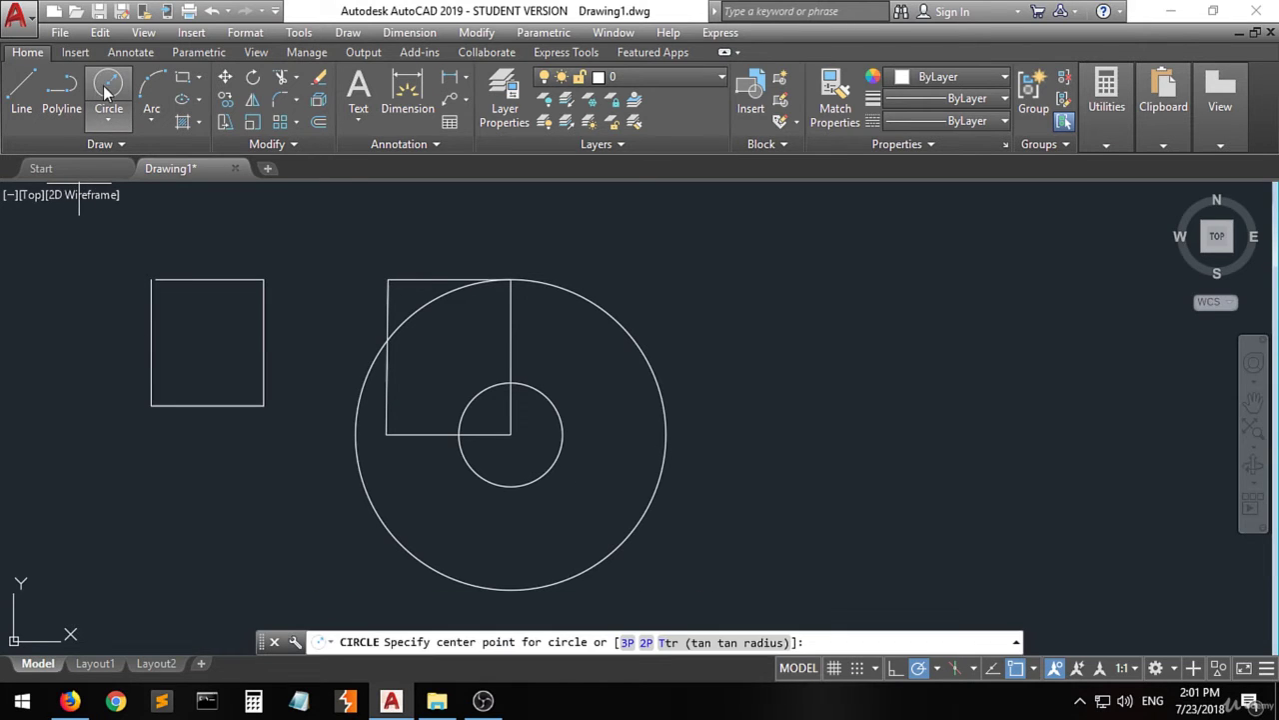
click(510, 435)
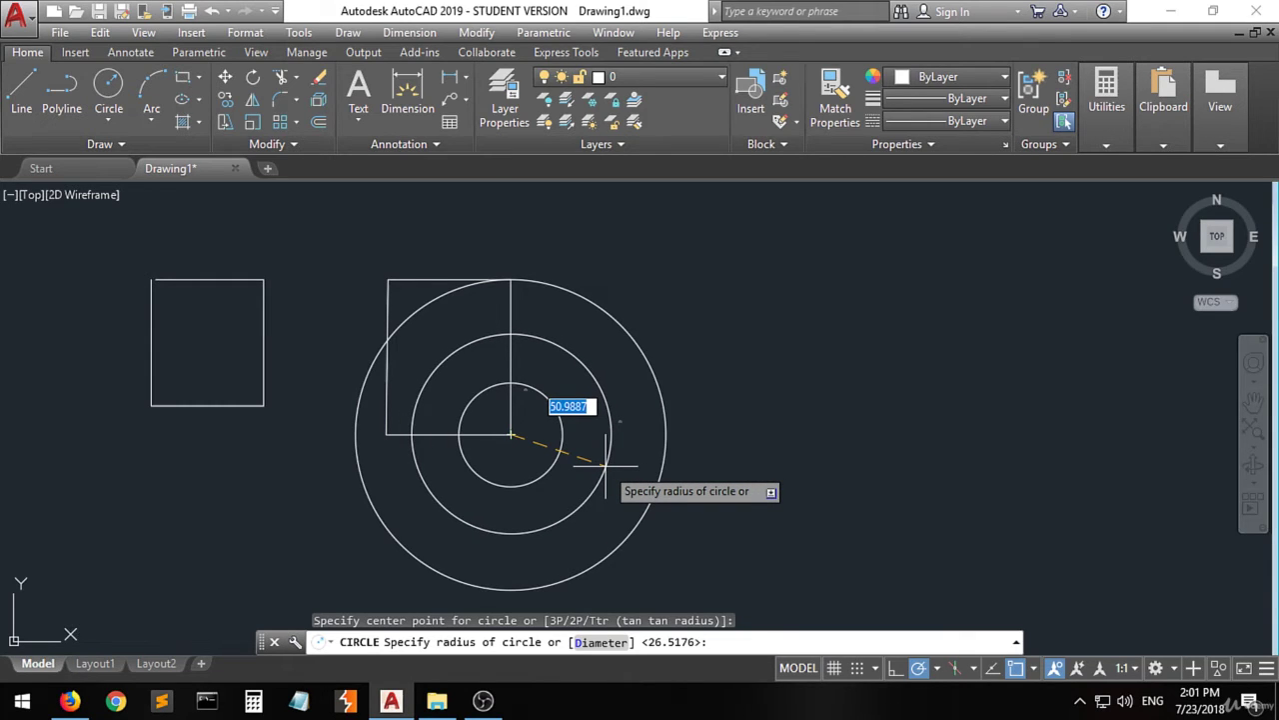
text(40)
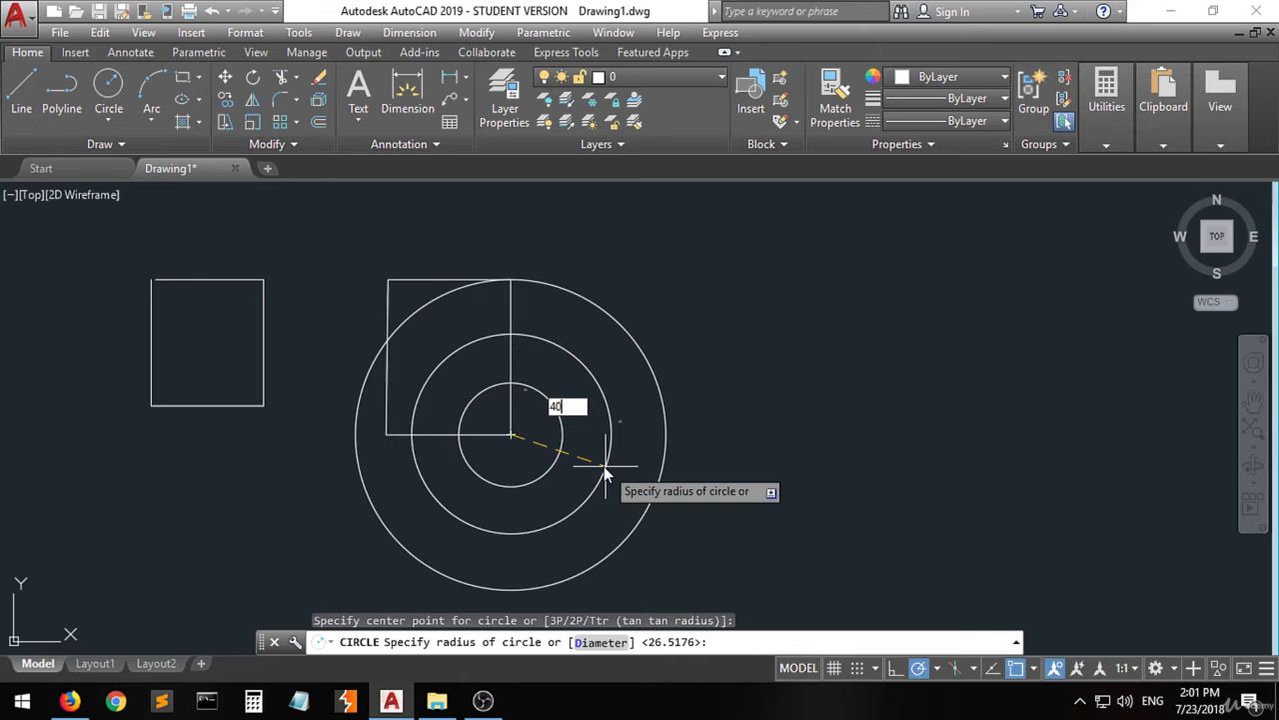
key(Return)
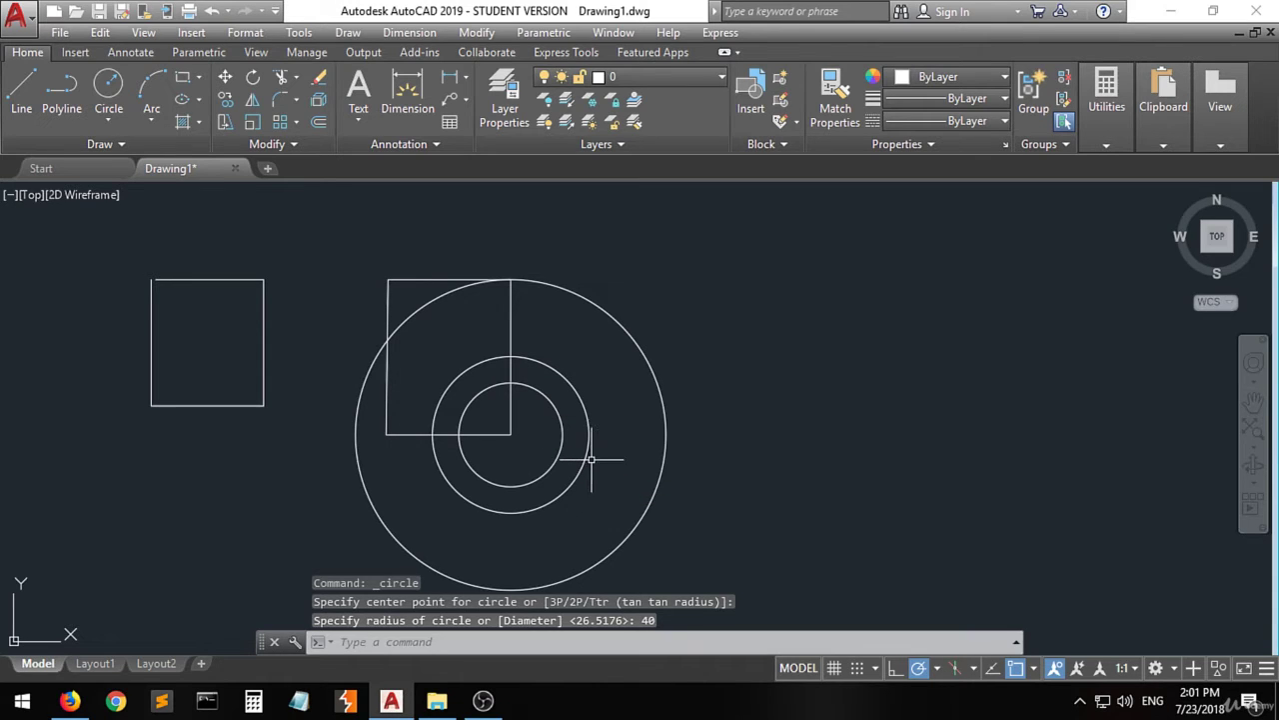
mouse_move(586, 455)
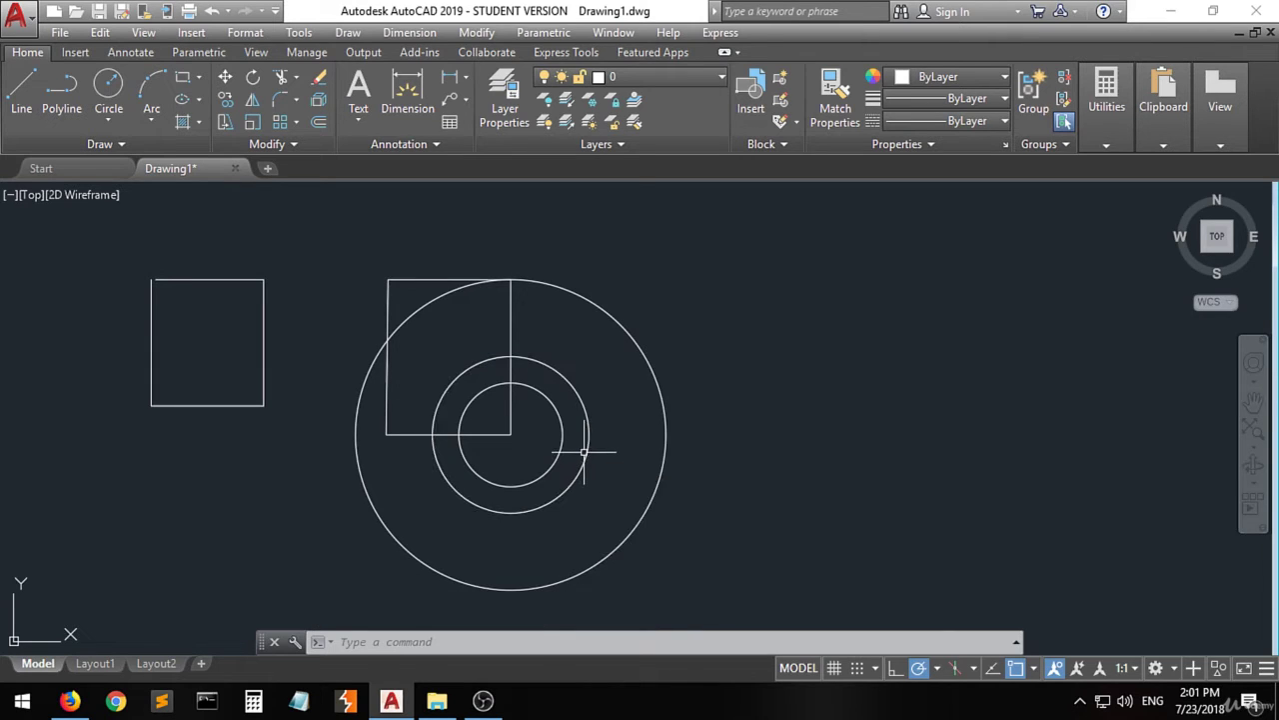
Delete the three concentric circles with a crossing selection, leaving both rectangles out of it
click(727, 312)
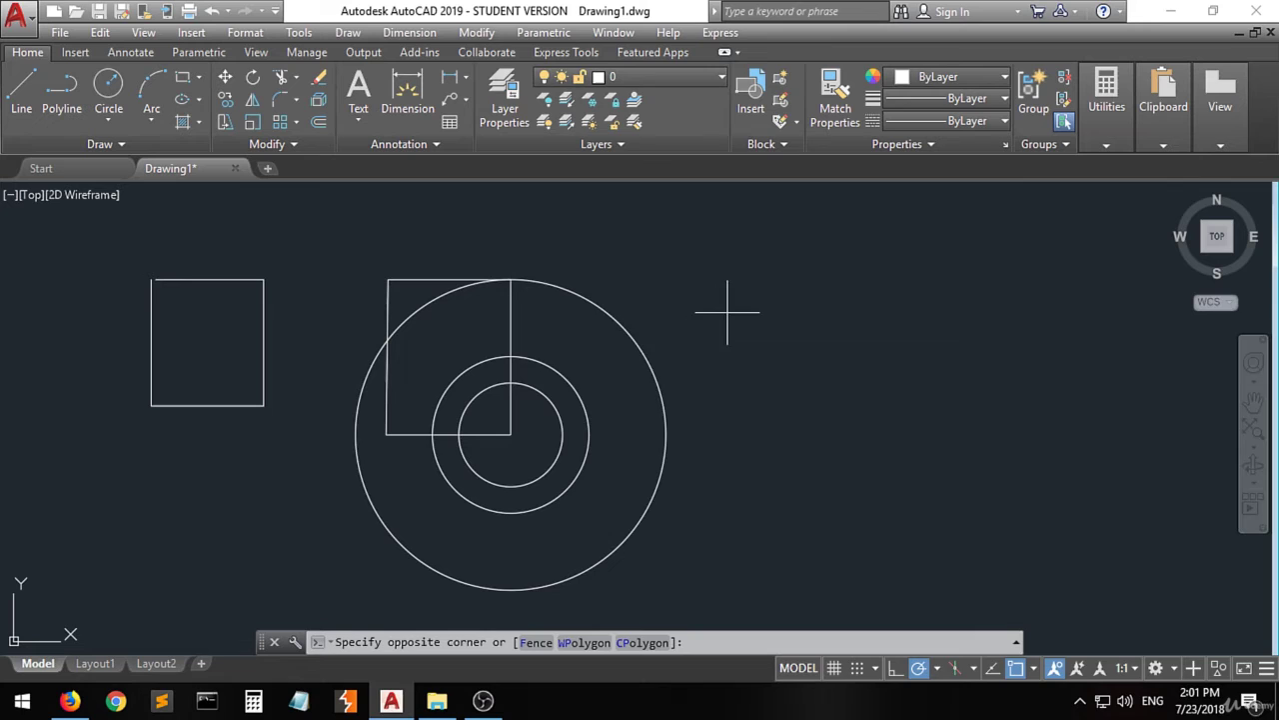
click(551, 434)
key(Delete)
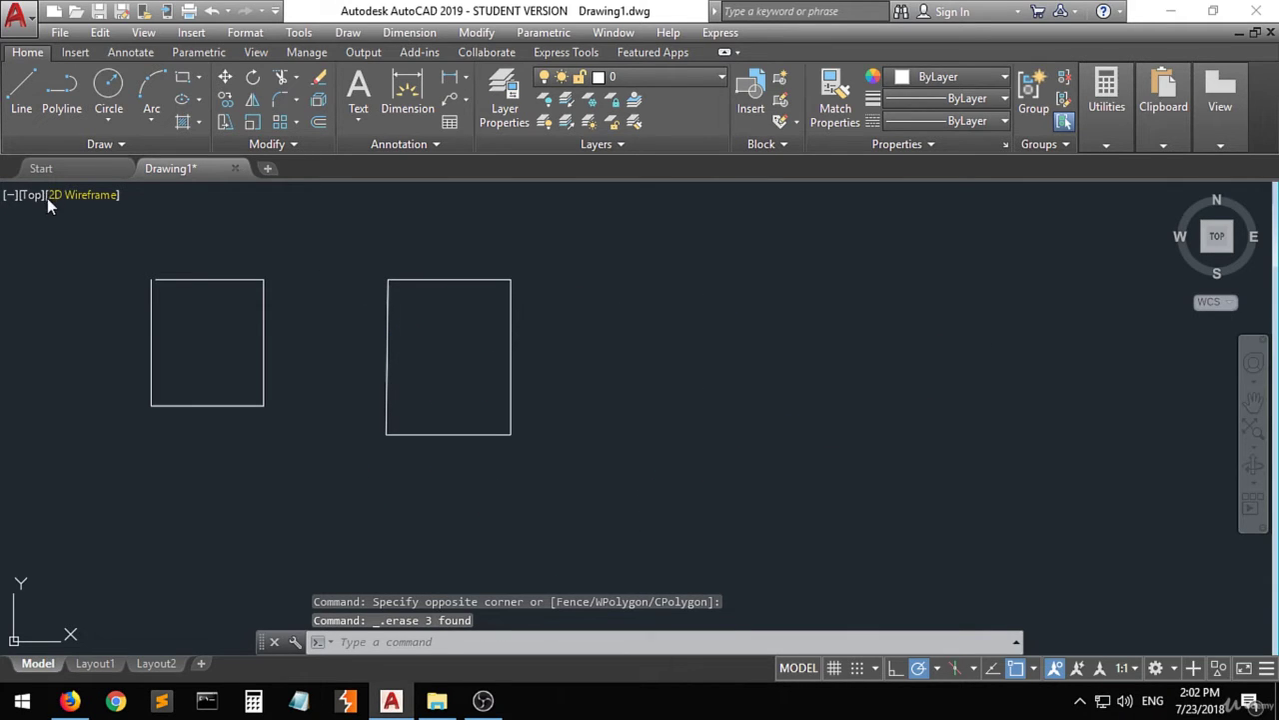
Draw a Center, Diameter circle centred on the polyline rectangle's lower-right corner with a diameter of 80
click(106, 126)
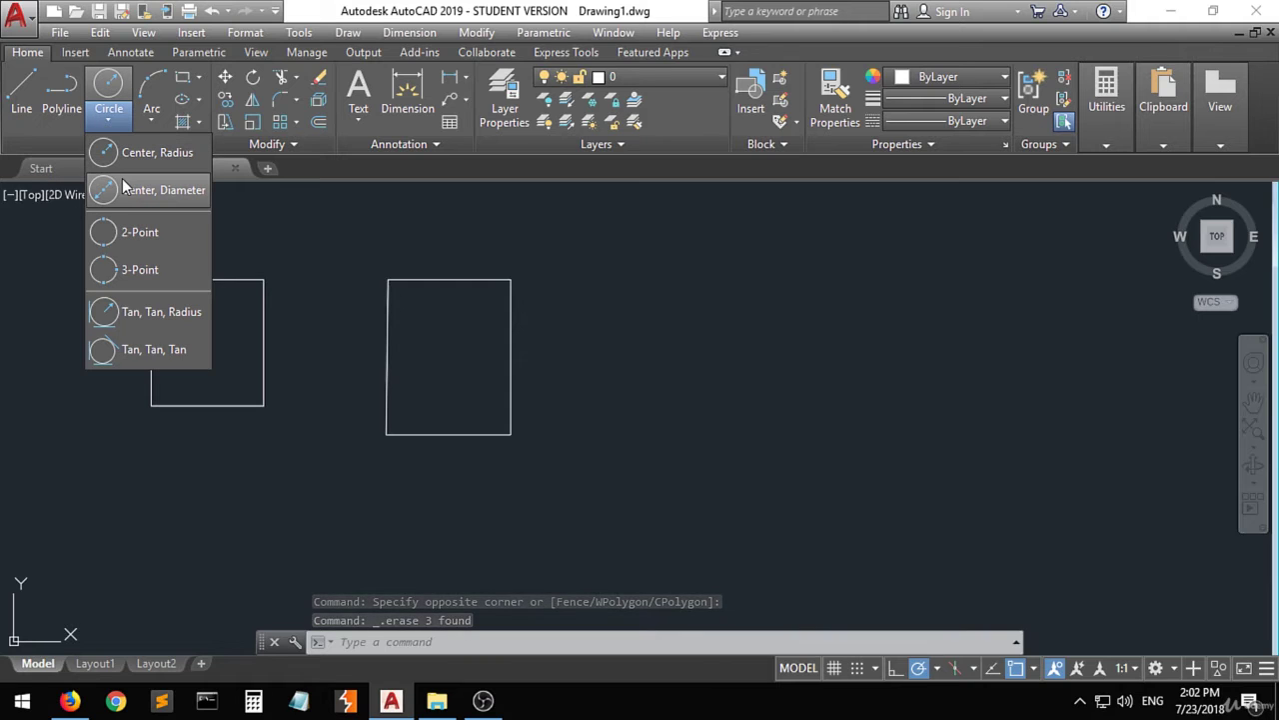
click(183, 206)
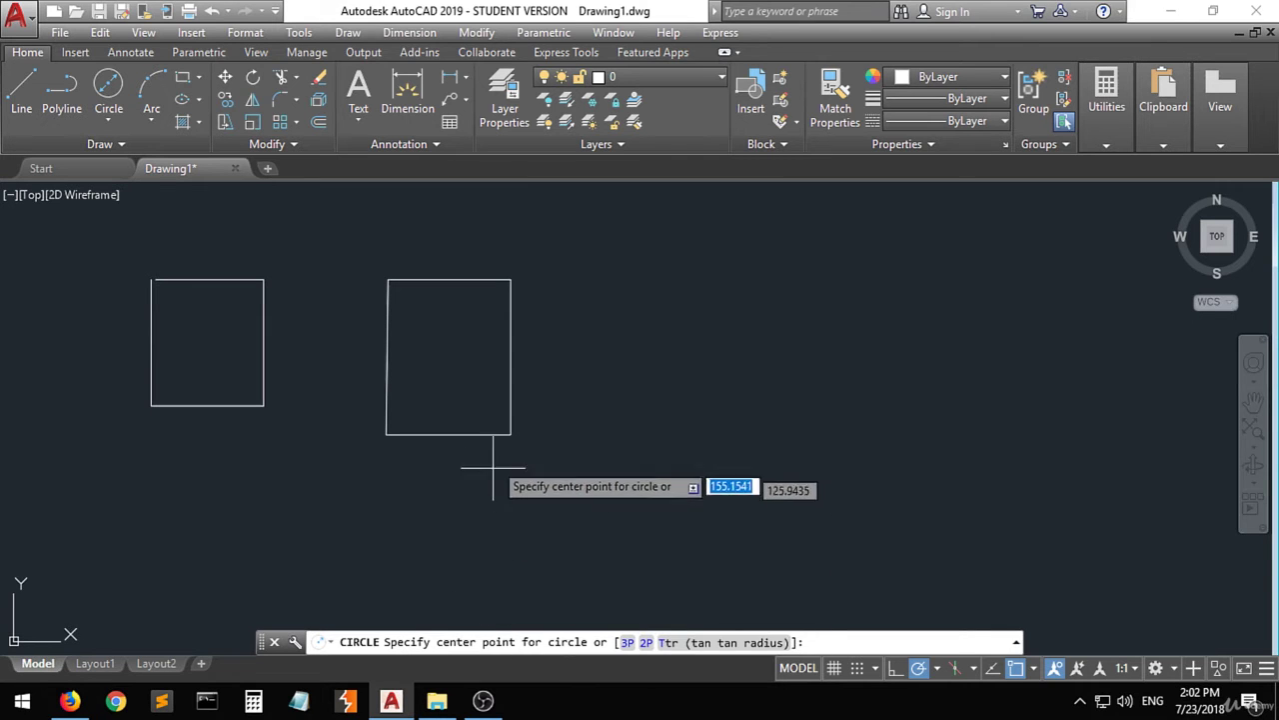
click(511, 435)
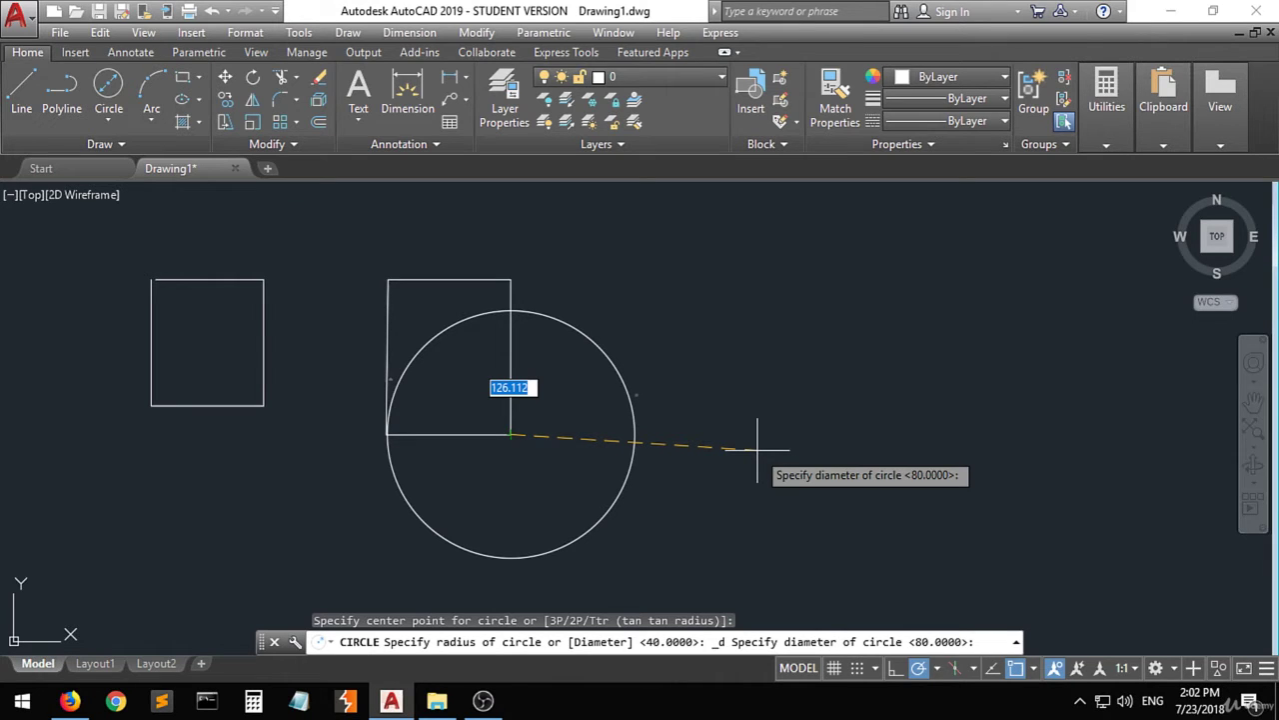
text(80)
key(Return)
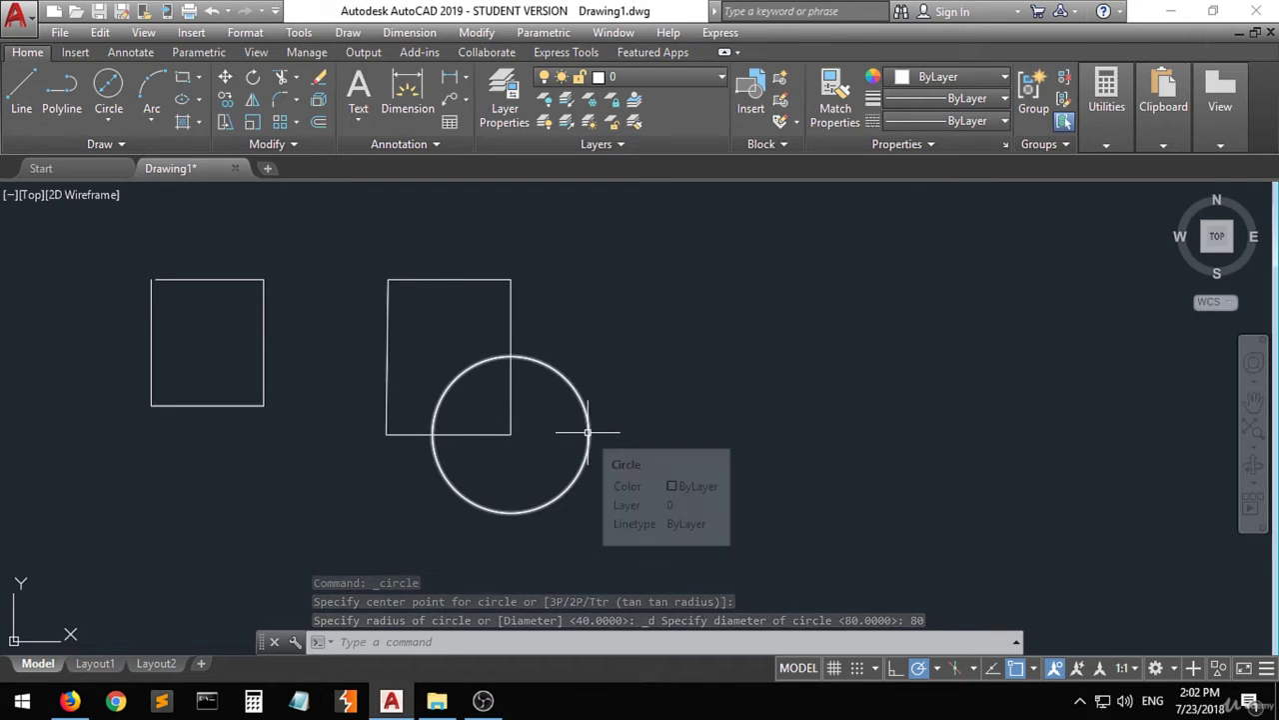
Draw a 2-Point circle whose diameter runs from the polyline rectangle's upper-right corner to its upper-left corner
click(109, 121)
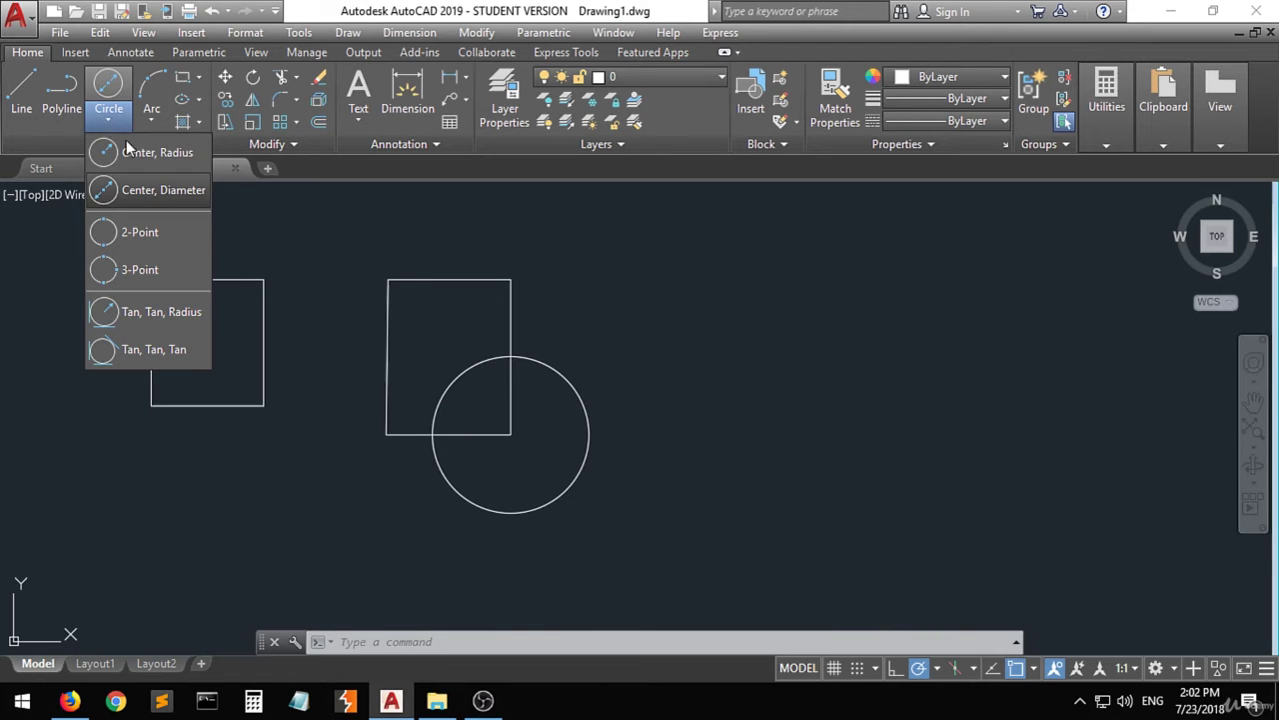
click(160, 232)
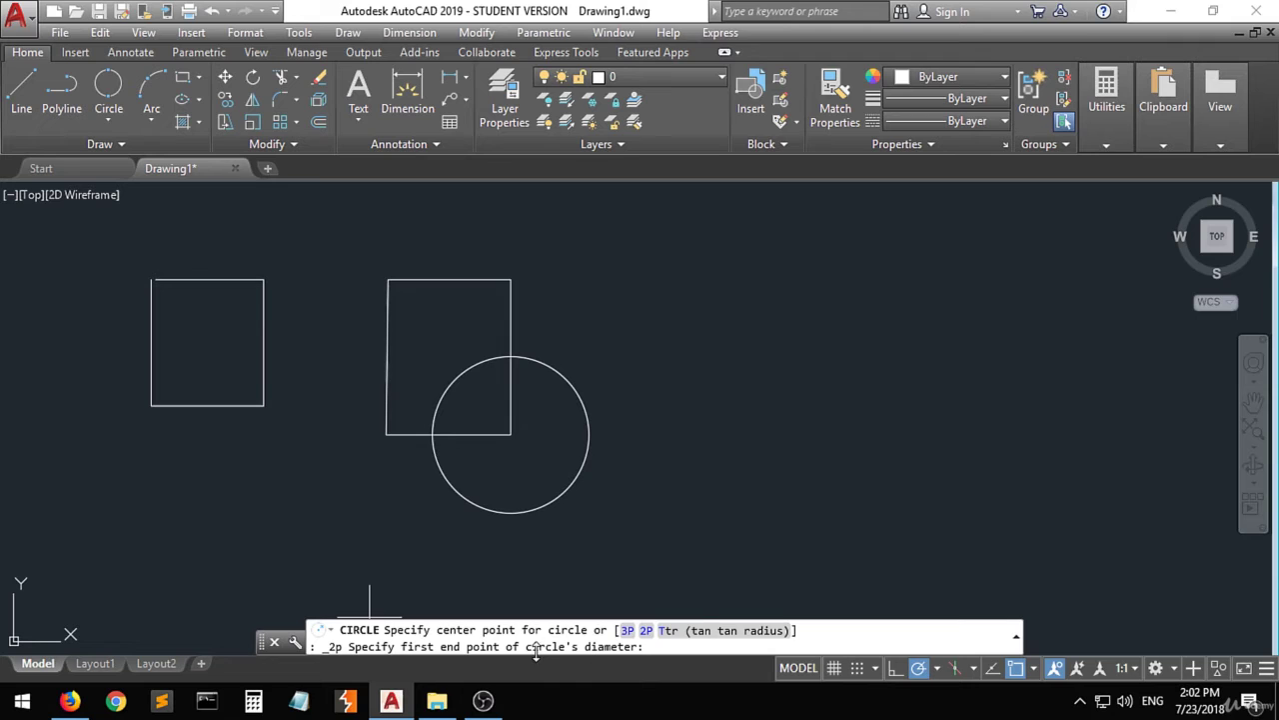
click(511, 279)
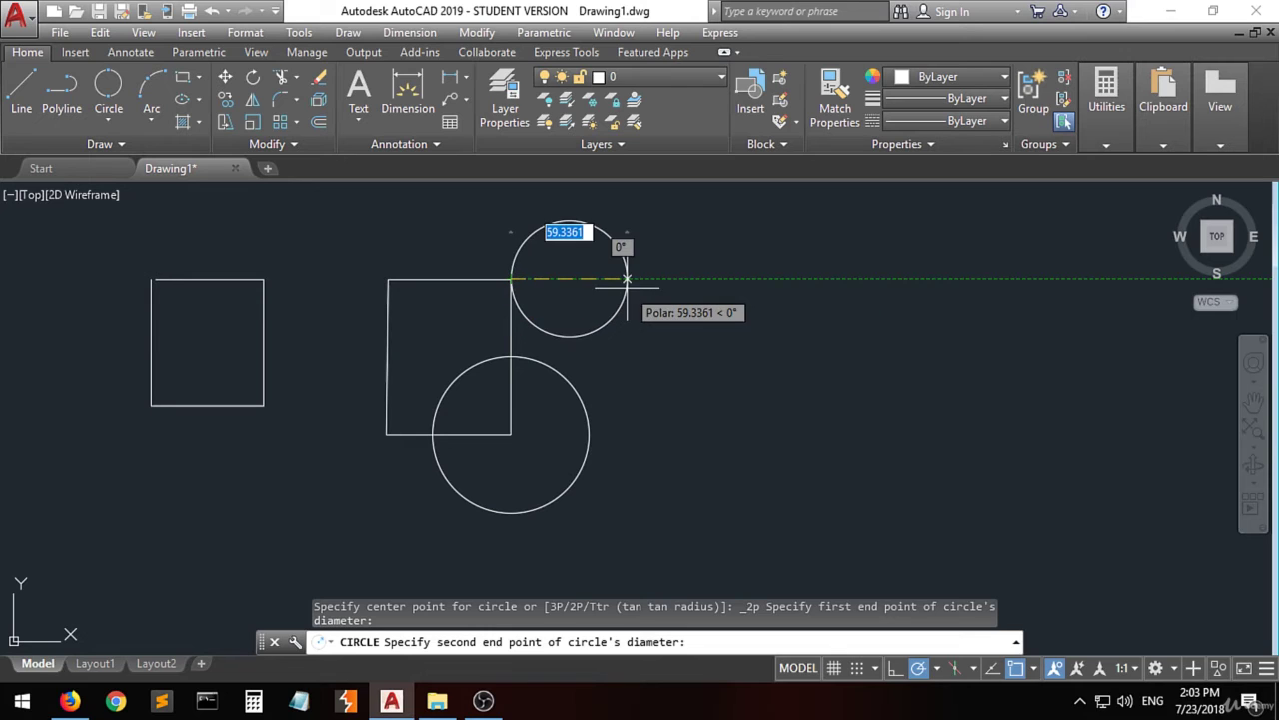
click(387, 279)
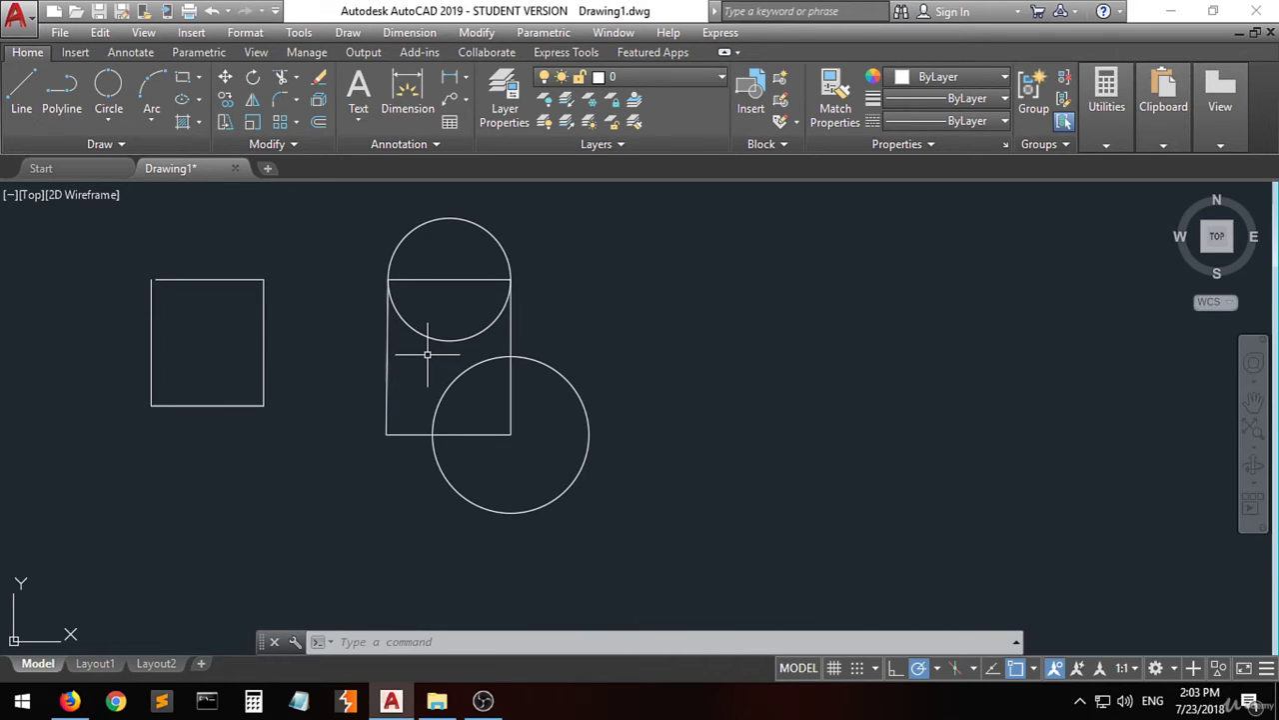
Draw a 3-Point circle through the upper-left, upper-right and lower-right corners of the rectangle made of separate lines
click(98, 117)
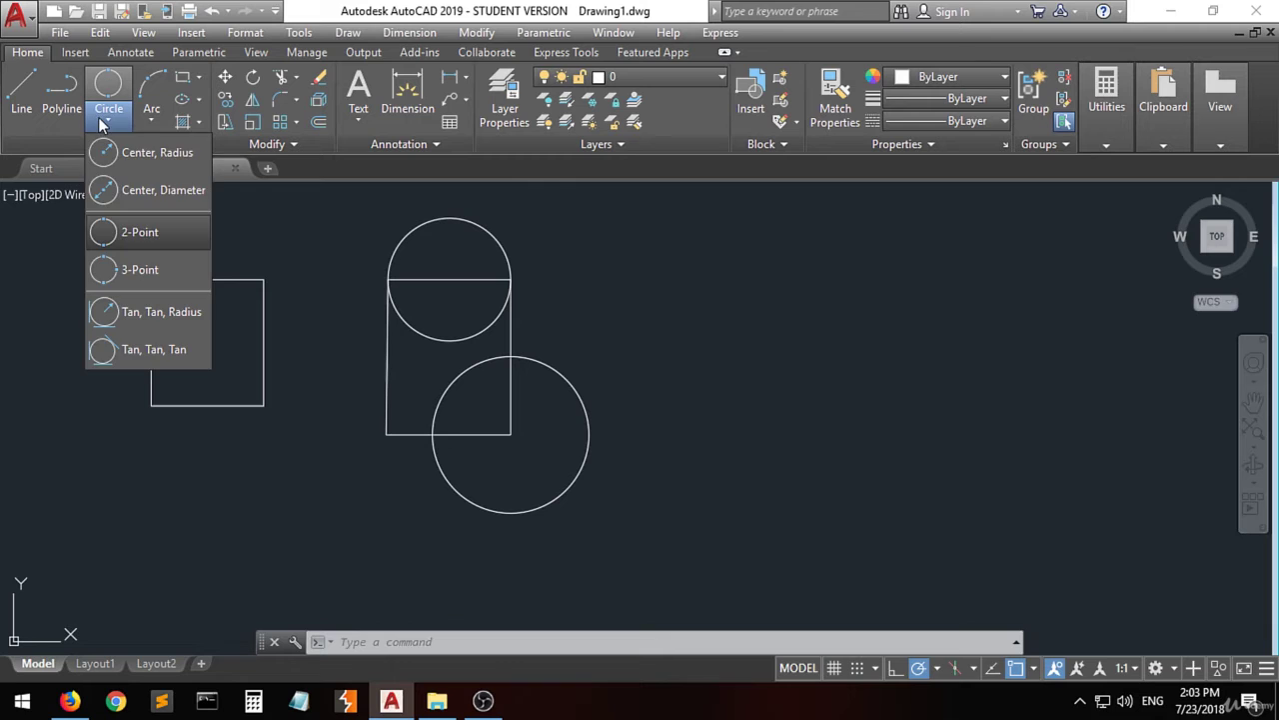
click(144, 272)
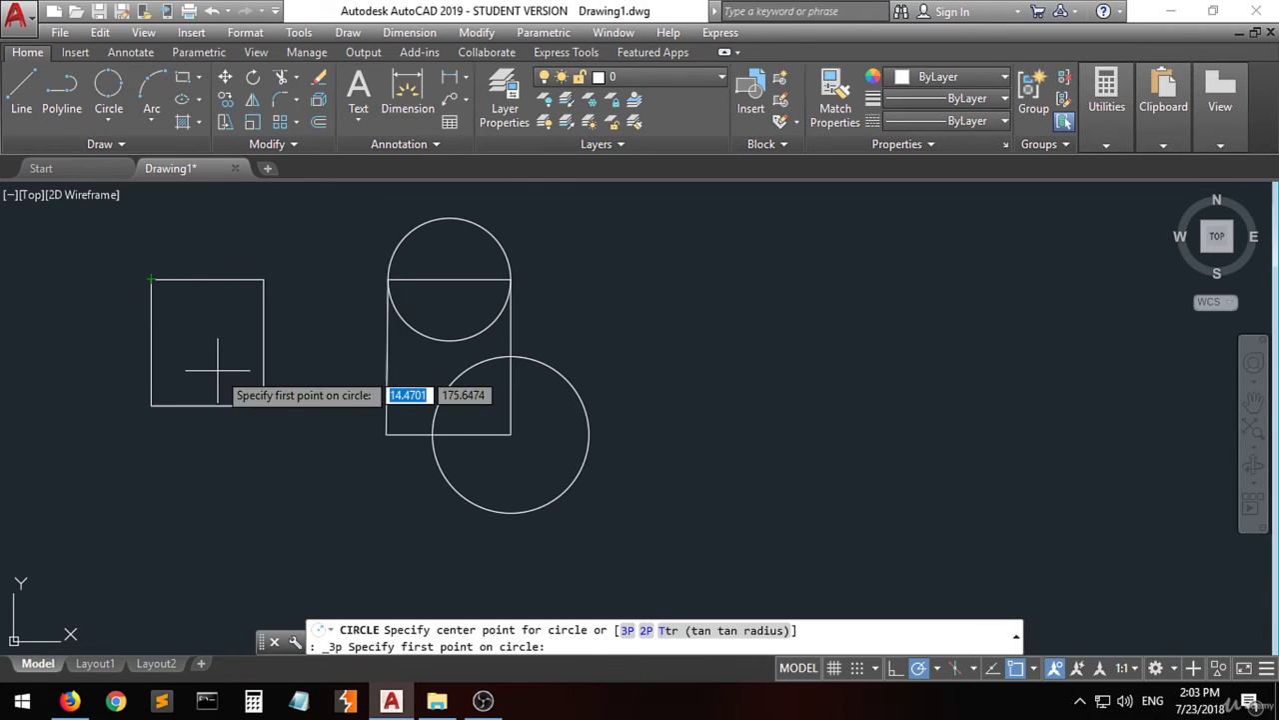
click(147, 280)
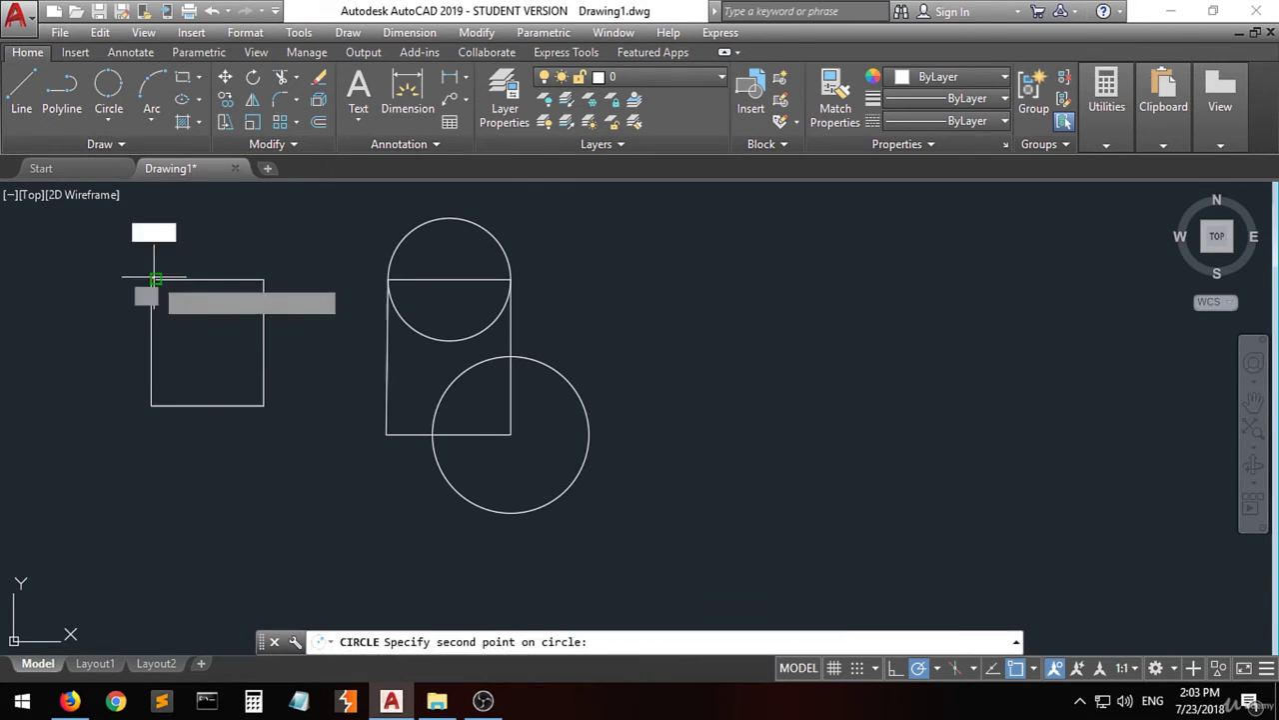
click(264, 280)
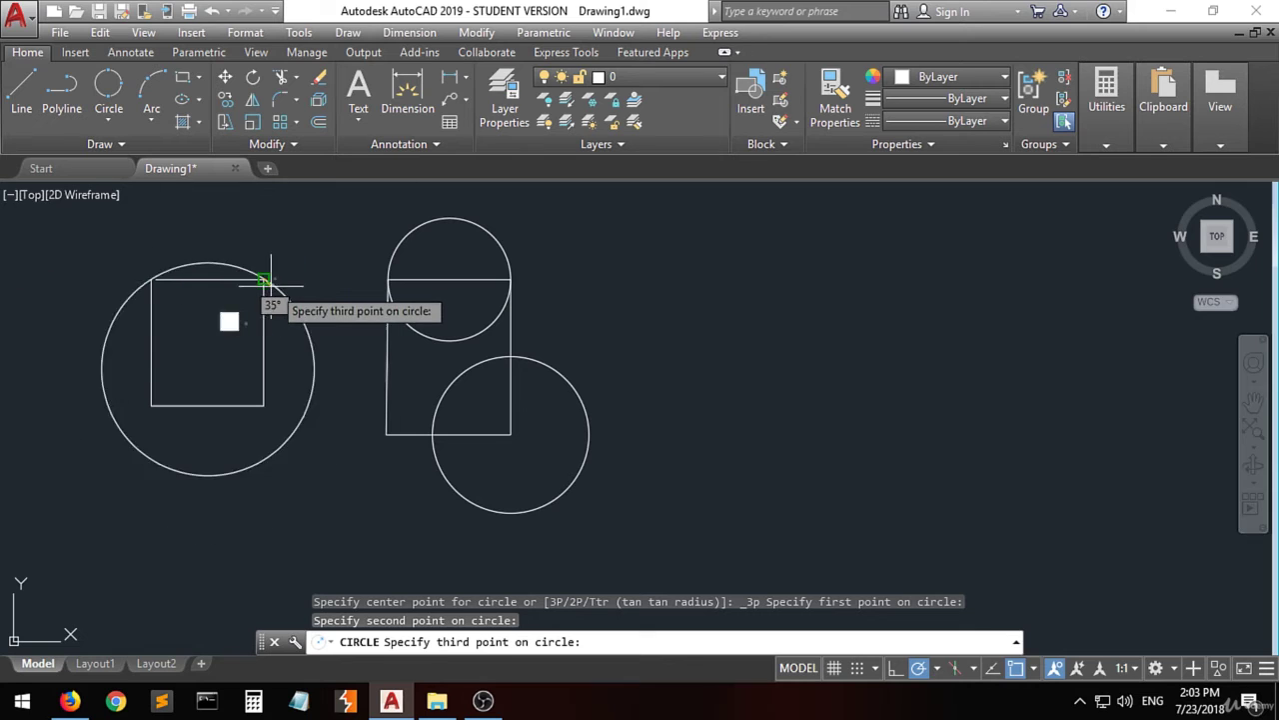
click(262, 405)
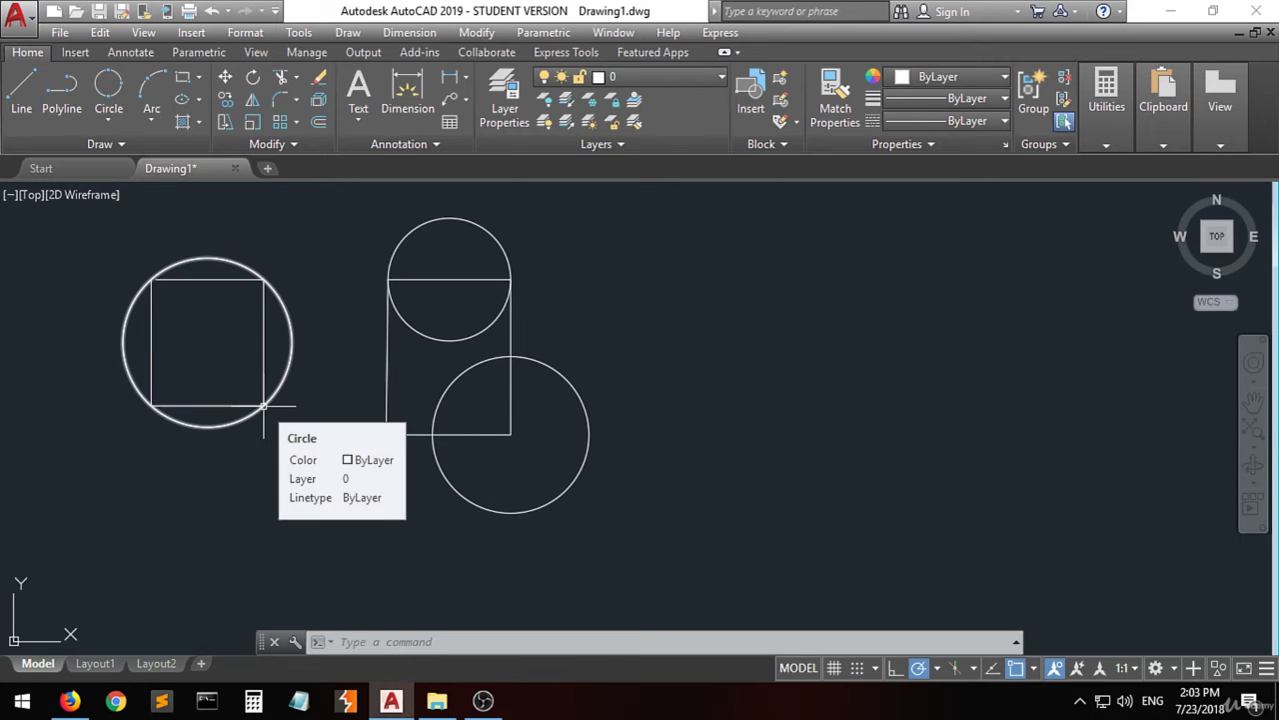
Draw a Tan, Tan, Radius circle tangent to the left and top sides of the separate-line rectangle with a radius of 40
click(107, 127)
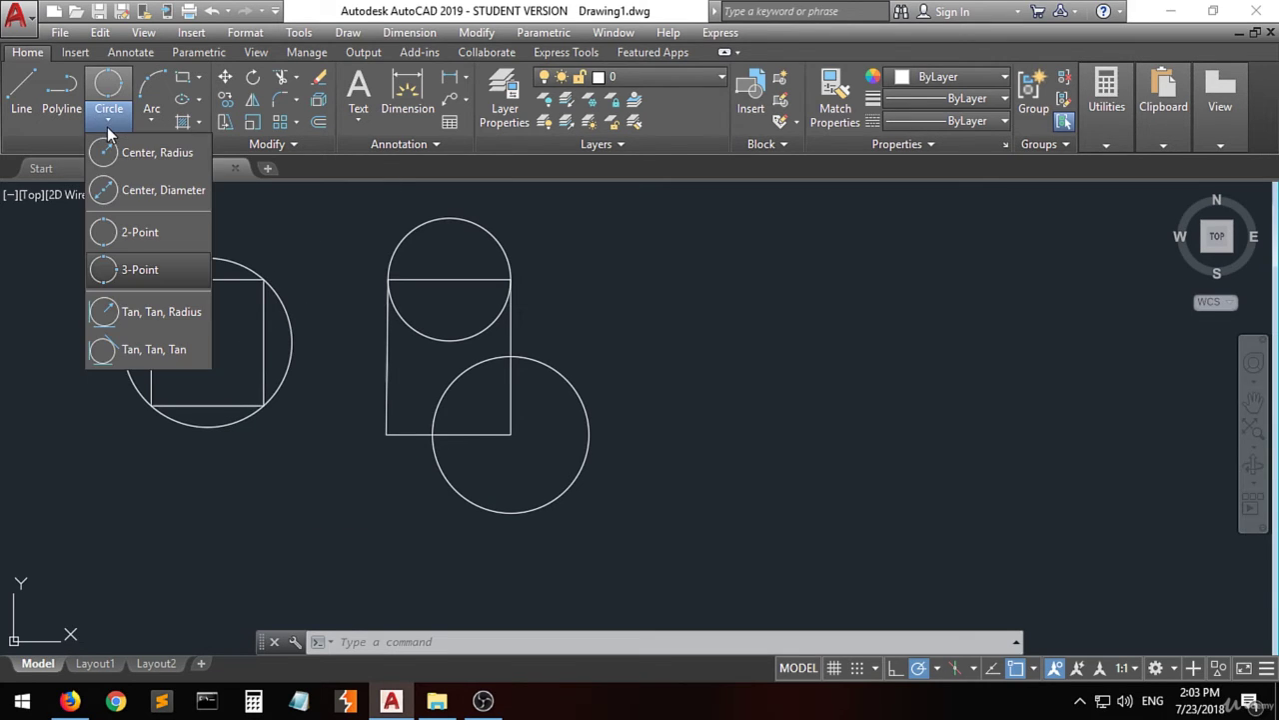
click(186, 318)
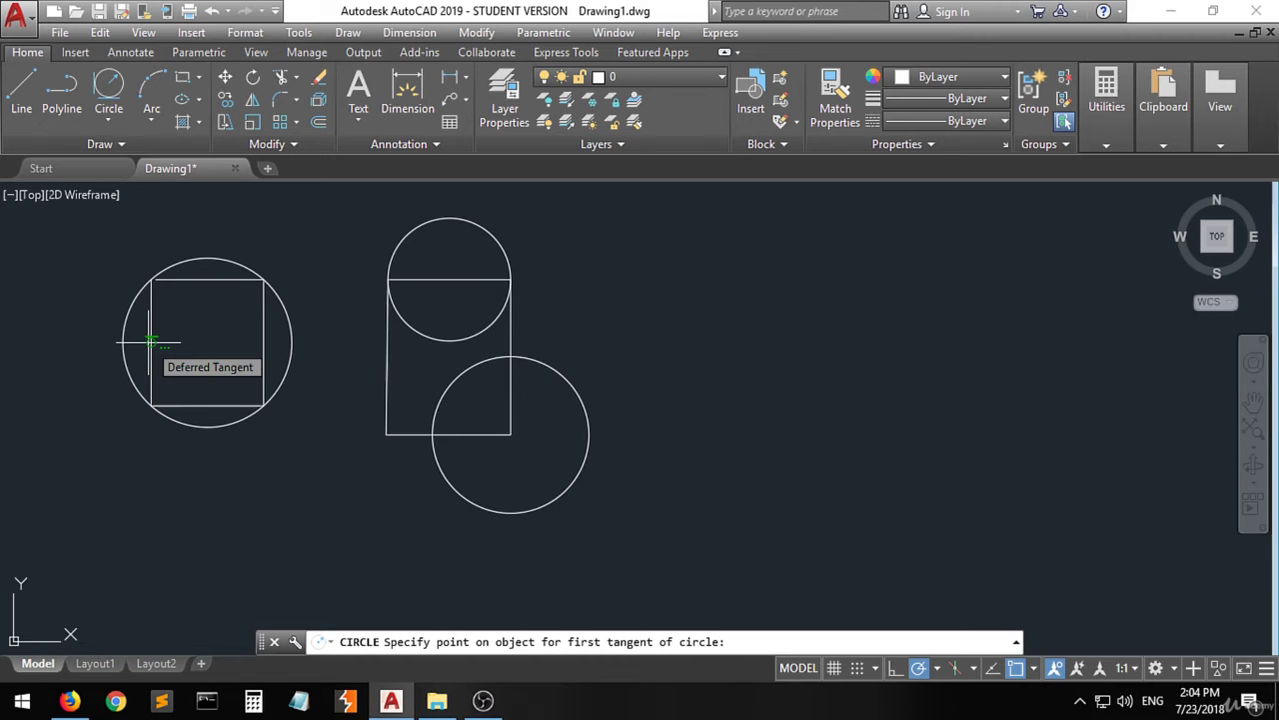
click(151, 341)
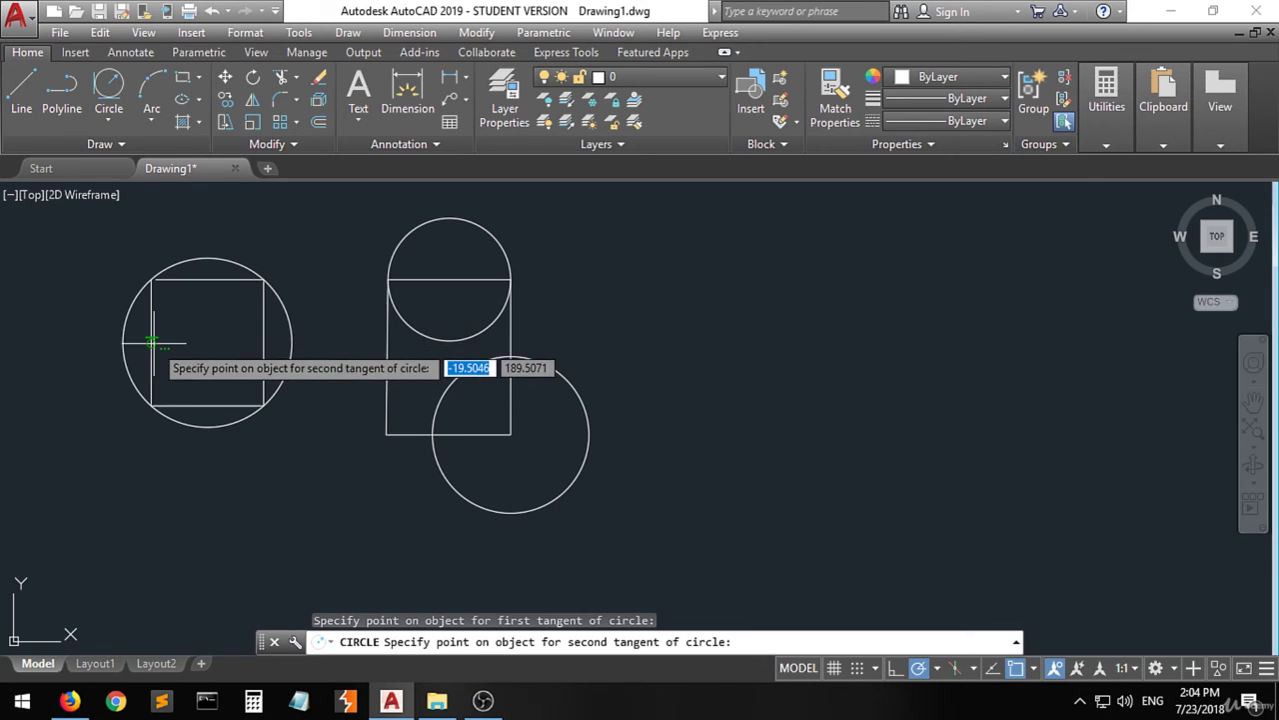
click(204, 280)
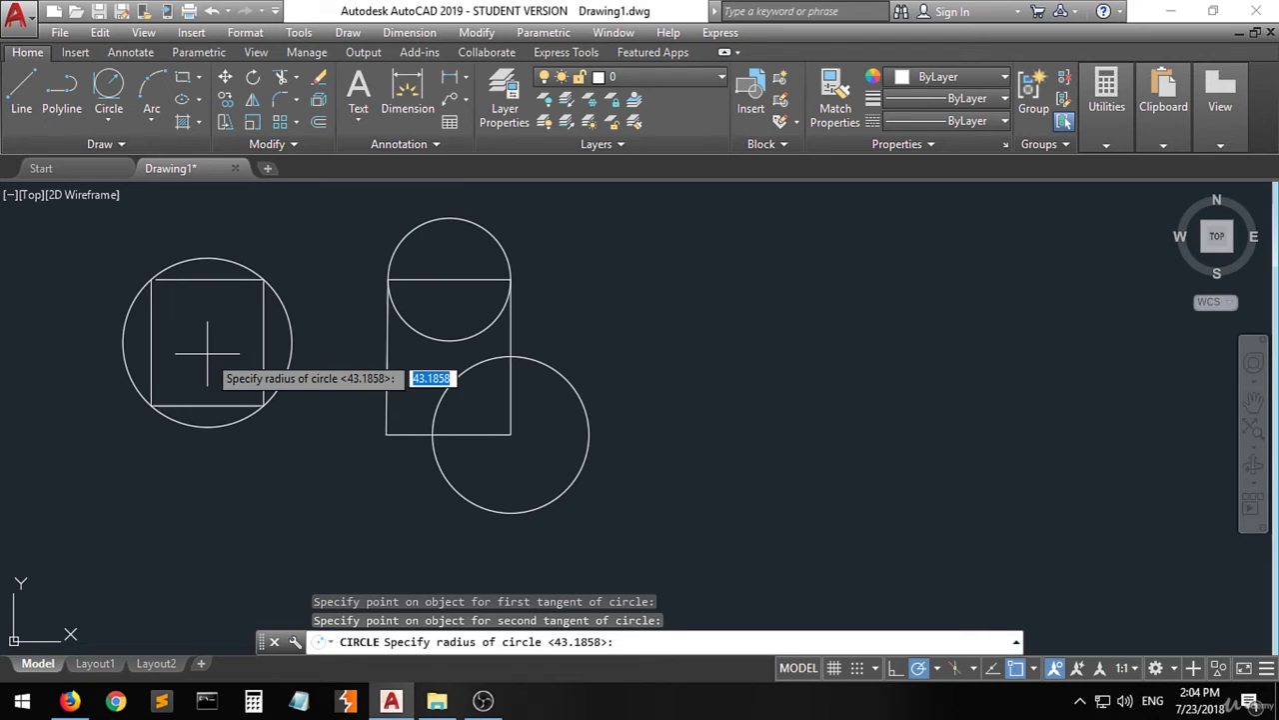
text(0)
key(Return)
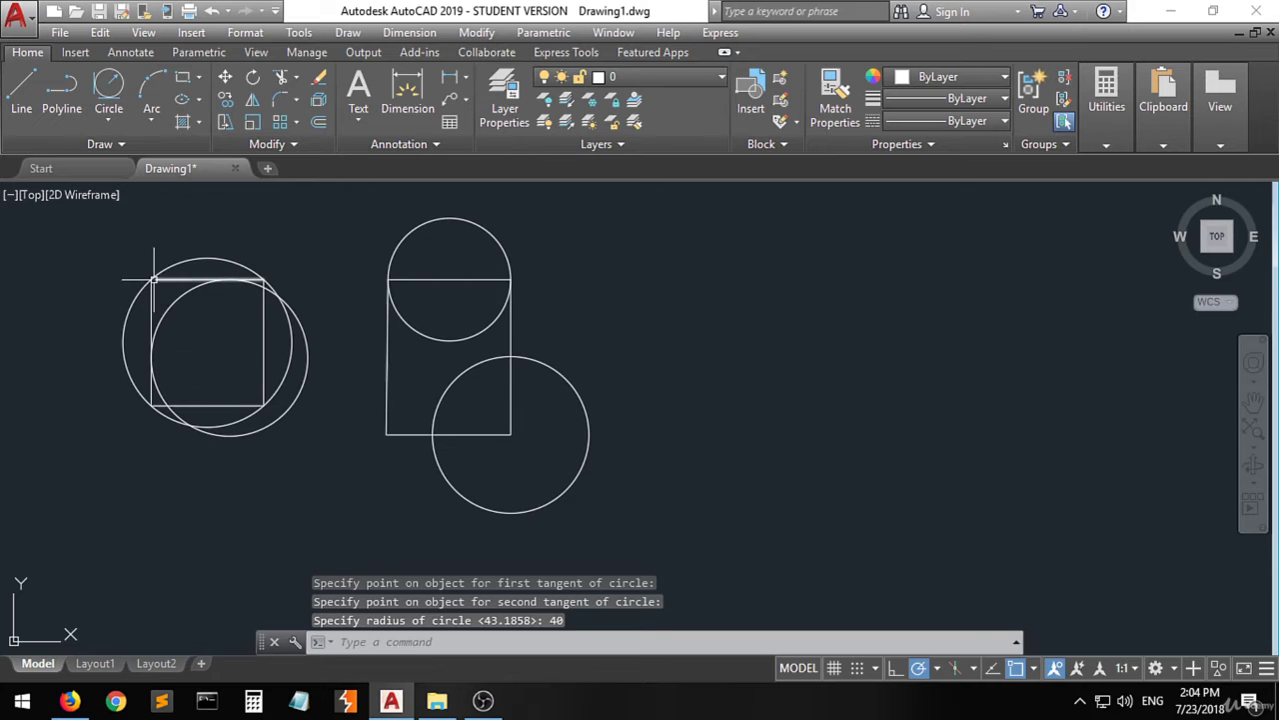
Delete the three-corner circle and the Tan, Tan, Radius circle from the separate-line rectangle
click(131, 305)
key(Delete)
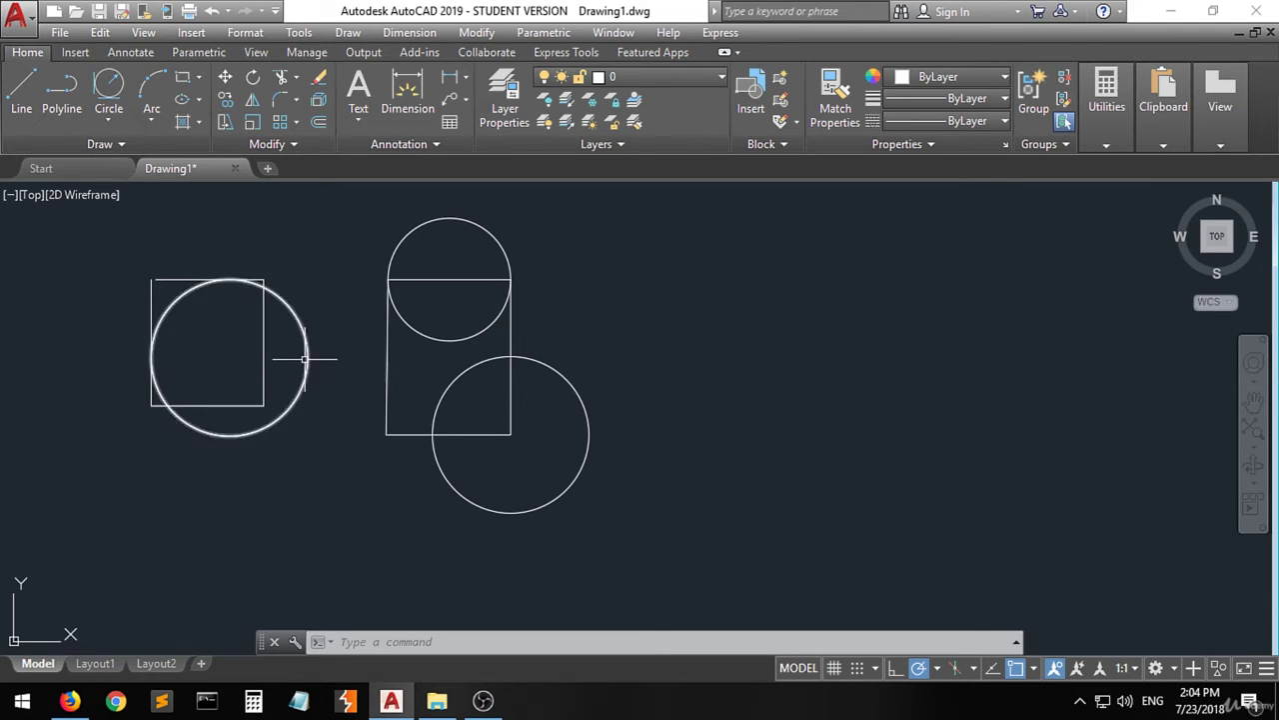
mouse_move(307, 357)
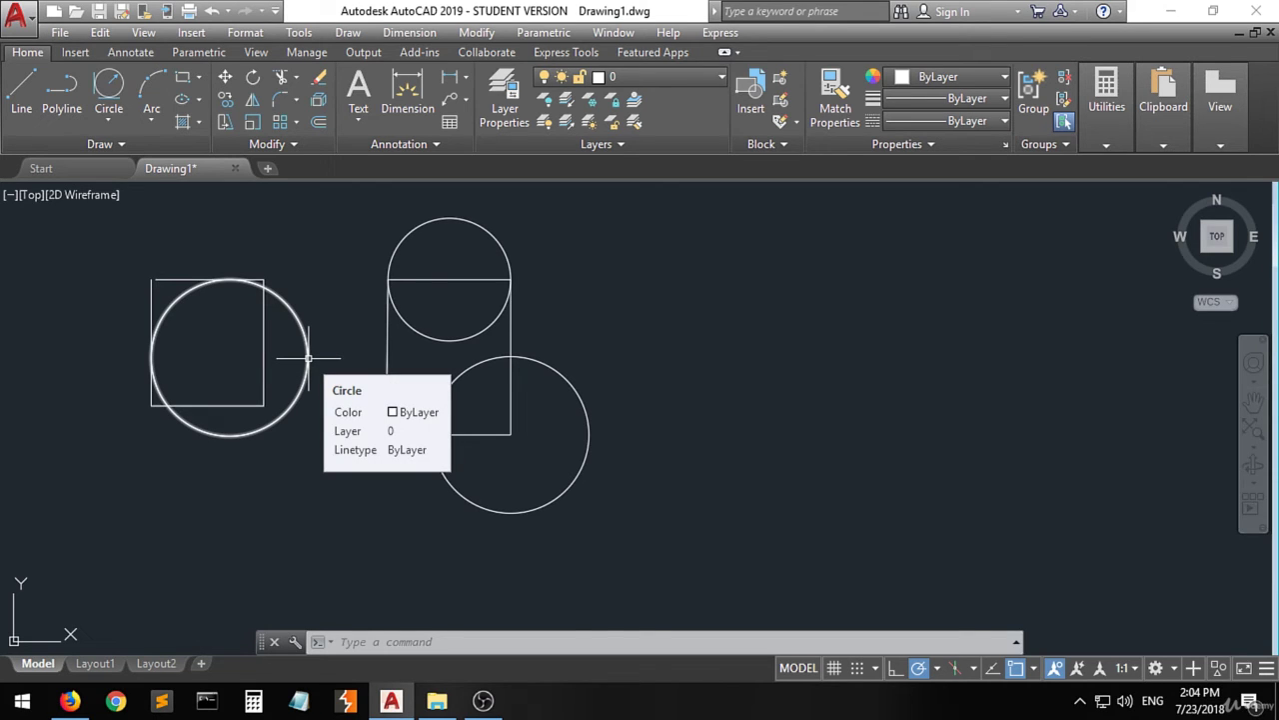
click(308, 357)
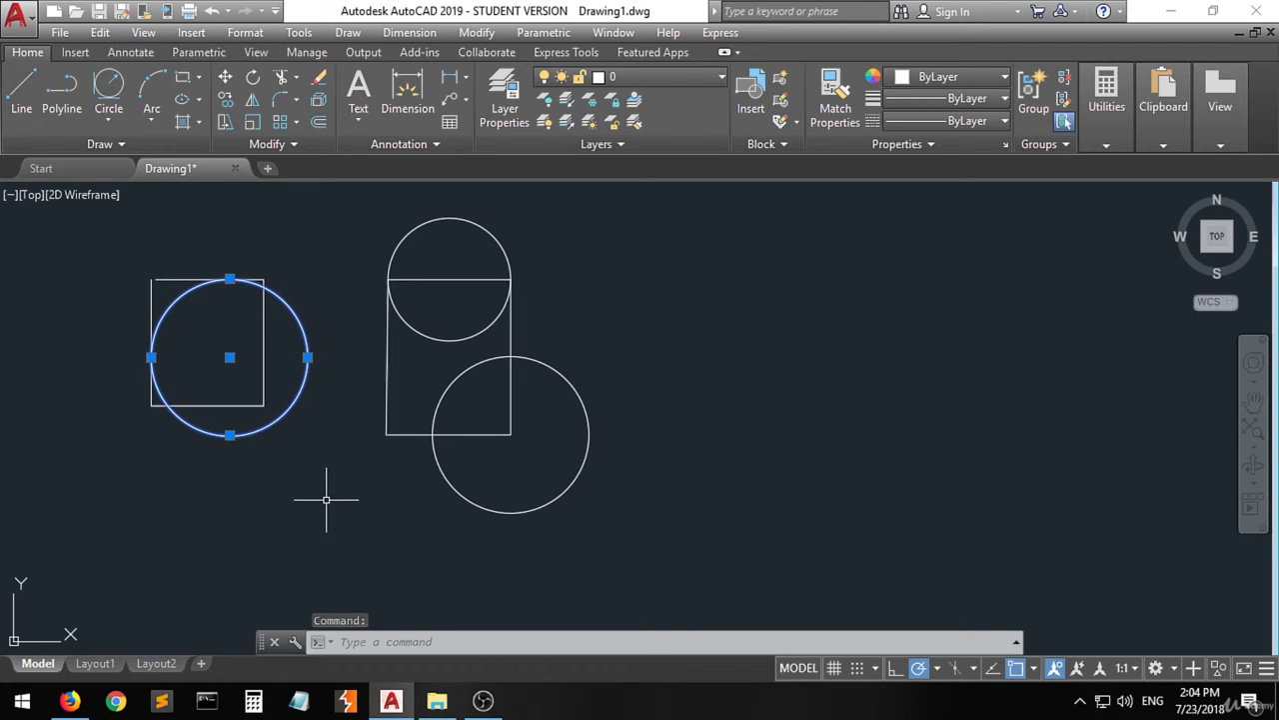
key(Delete)
Draw a Tan, Tan, Tan circle tangent to the left, top and right sides of the separate-line rectangle
click(109, 120)
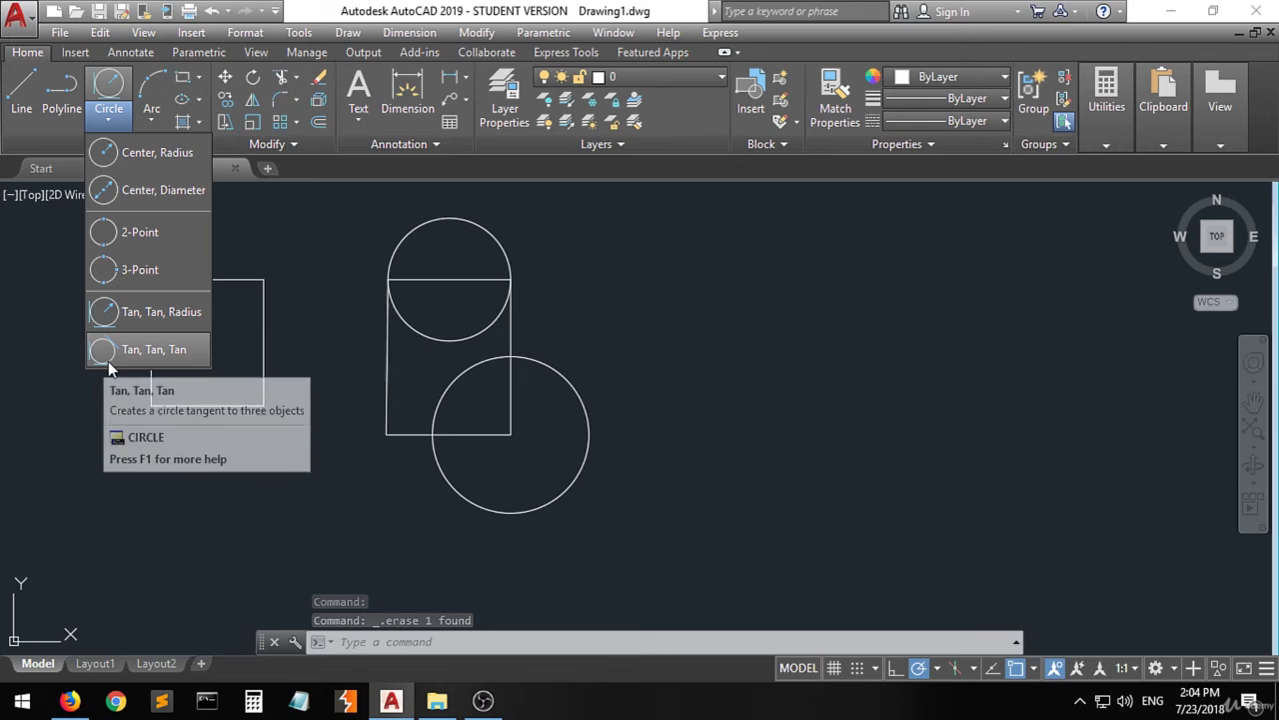
click(160, 349)
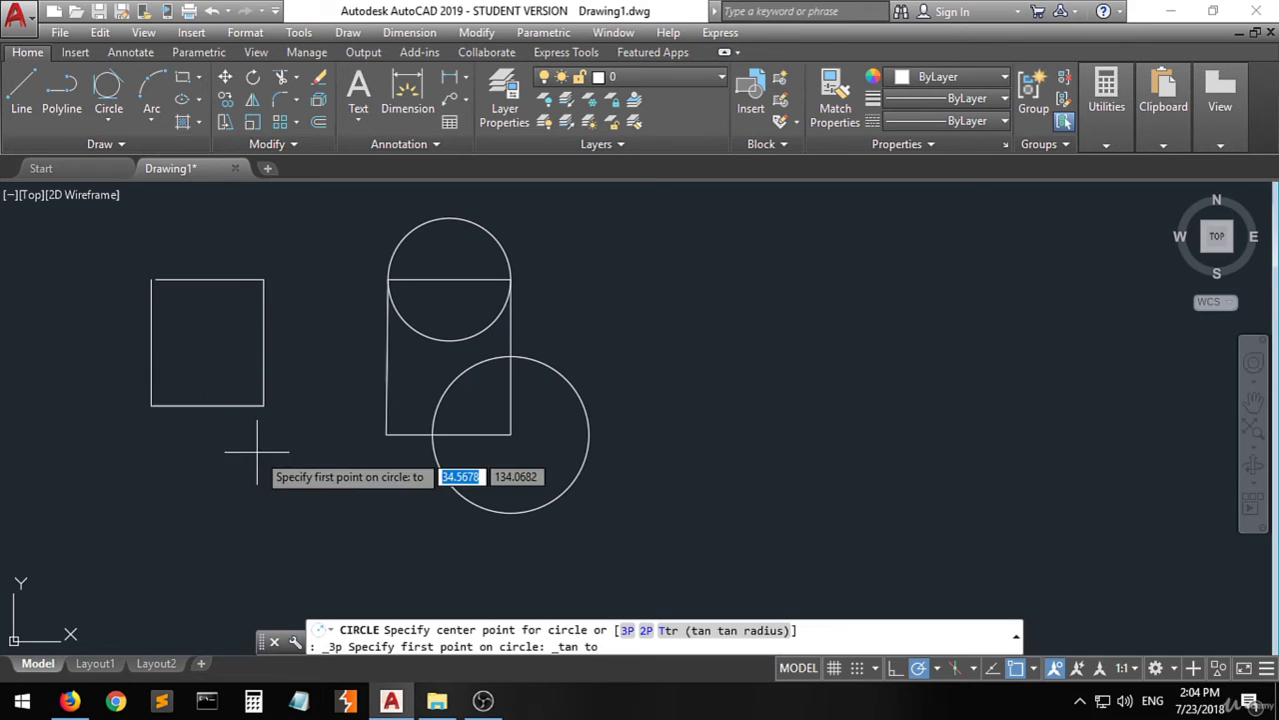
click(151, 342)
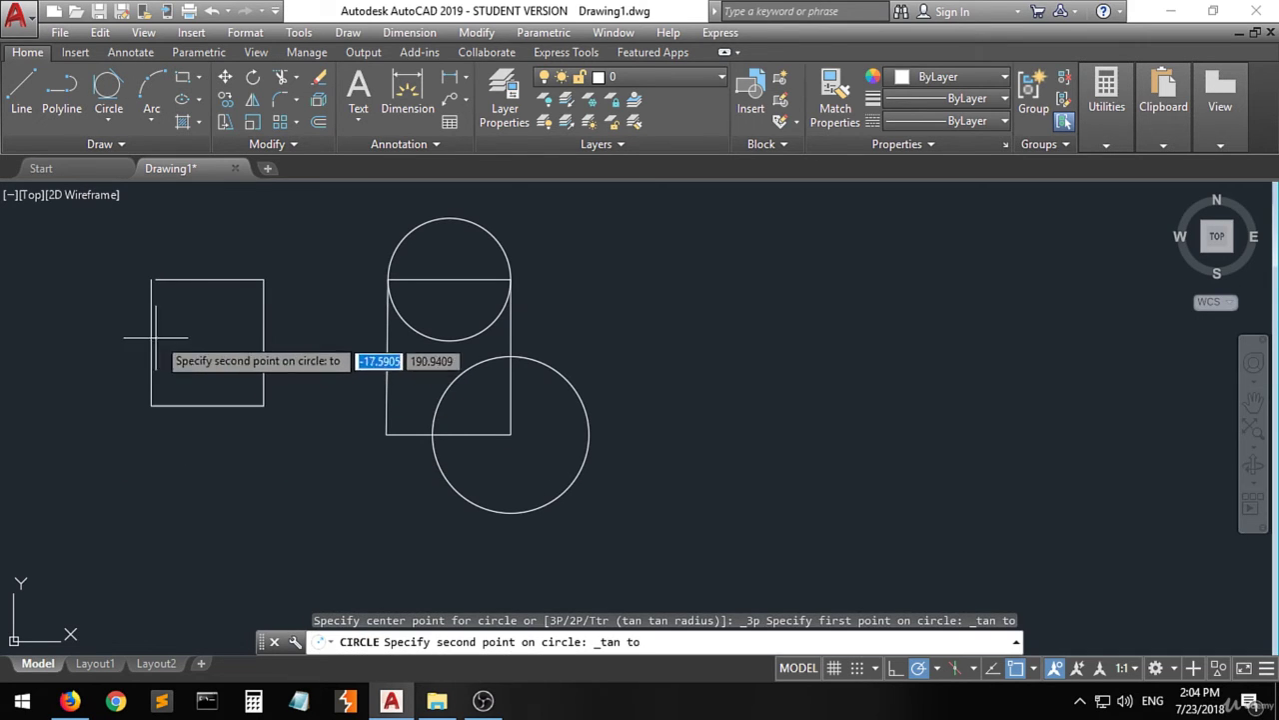
click(208, 280)
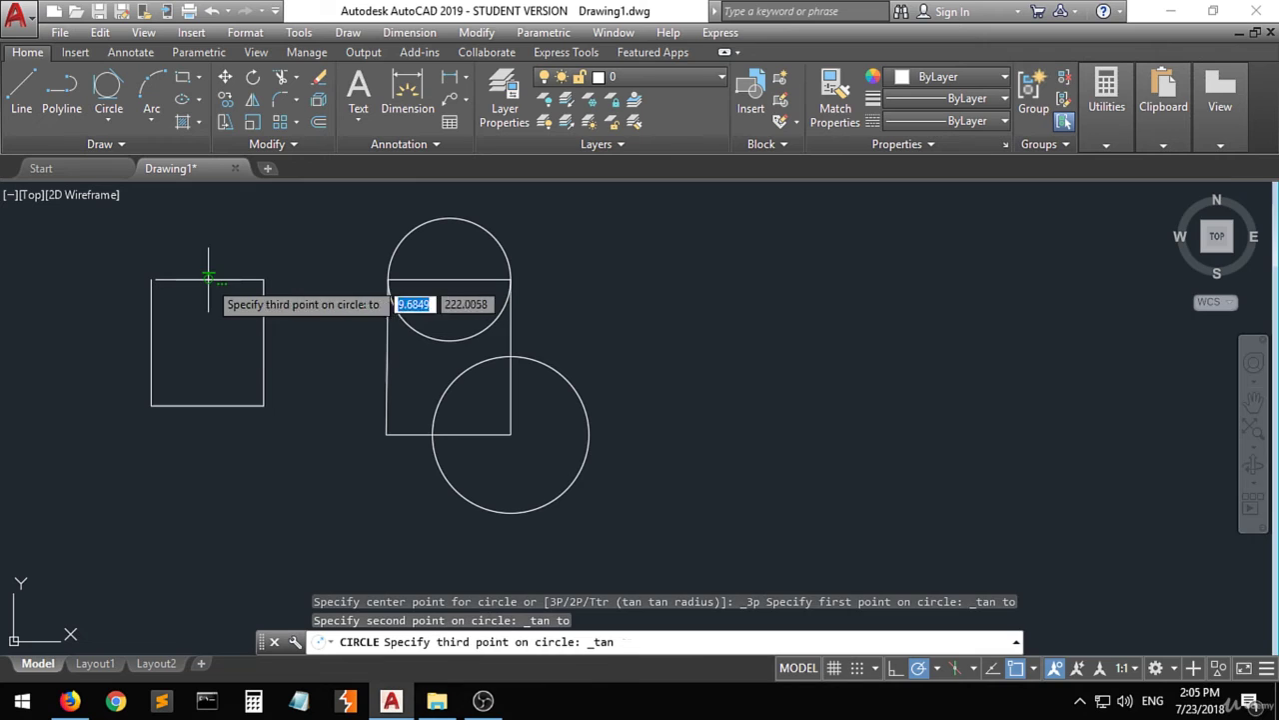
click(264, 343)
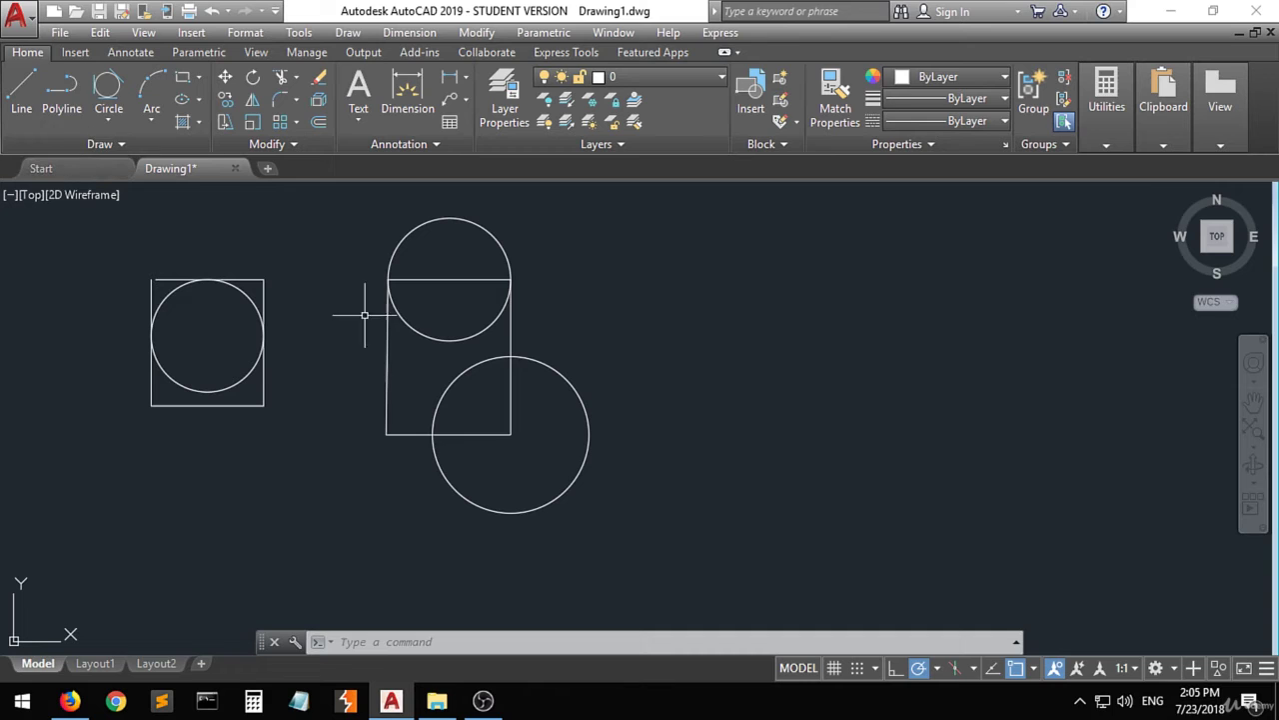
Draw a Tan, Tan, Tan circle tangent to the 80-diameter circle, the two-point circle and the polyline rectangle's left side
click(108, 90)
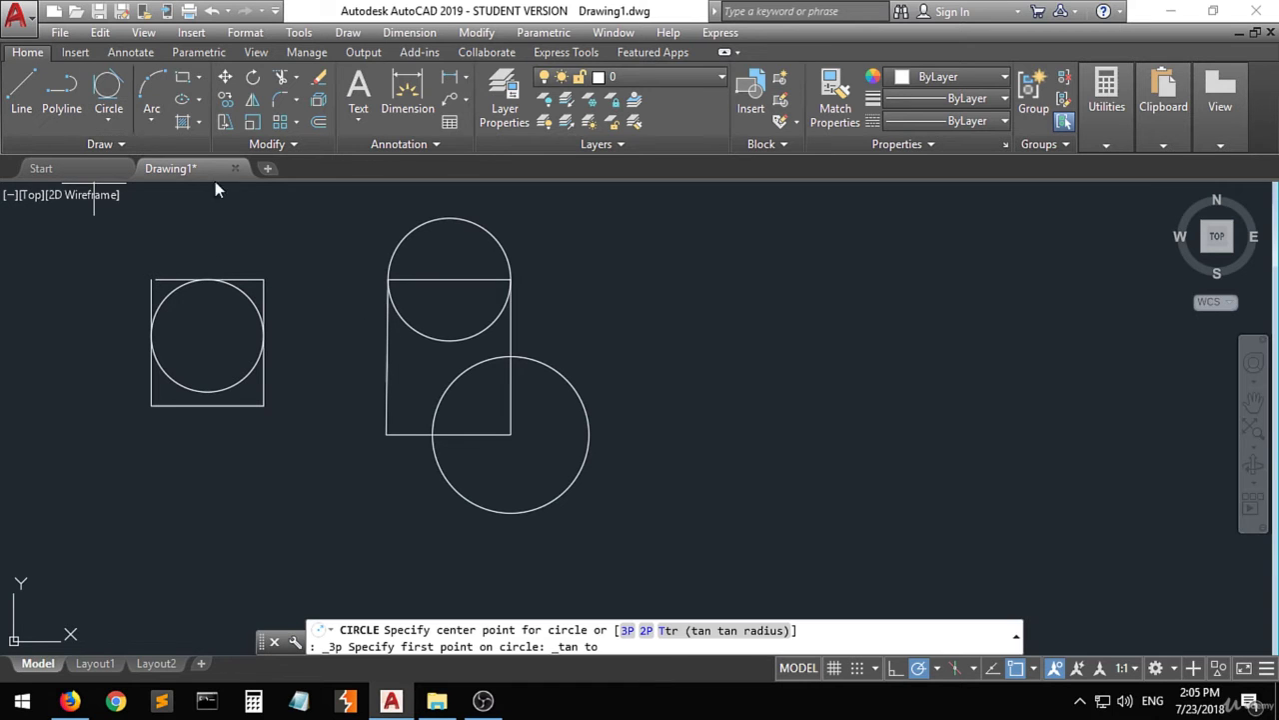
click(432, 384)
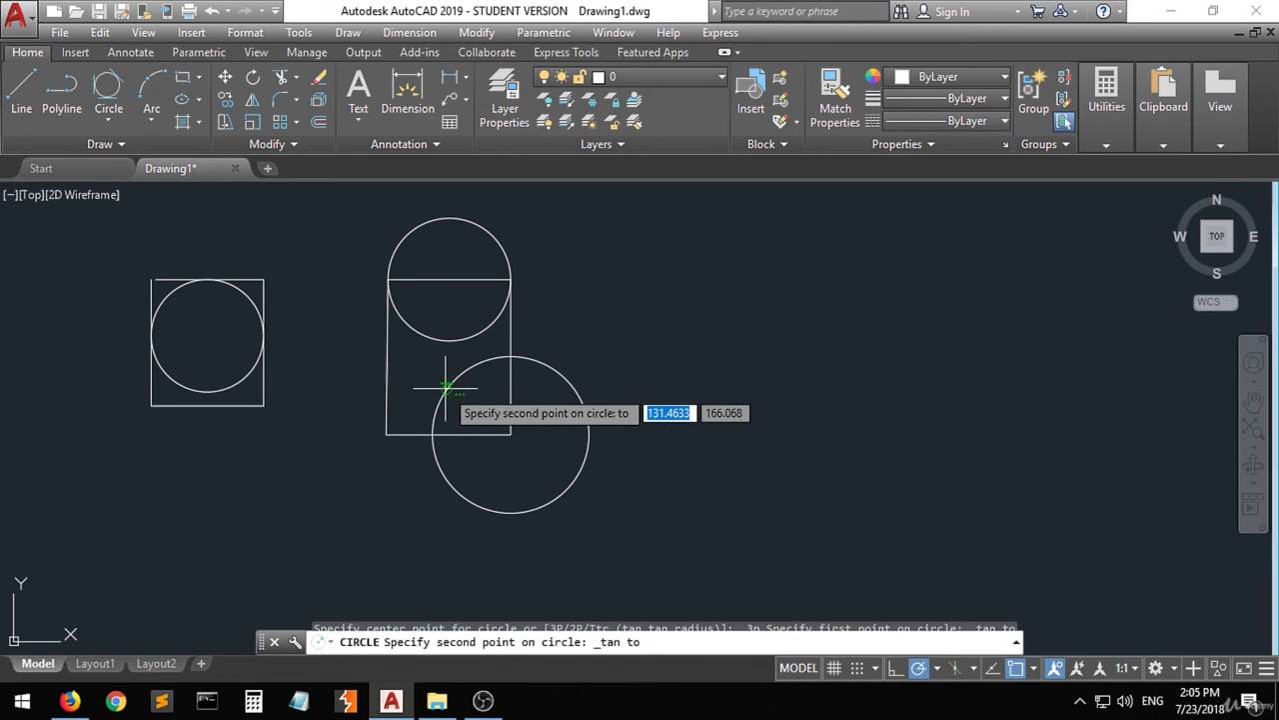
click(423, 330)
click(389, 372)
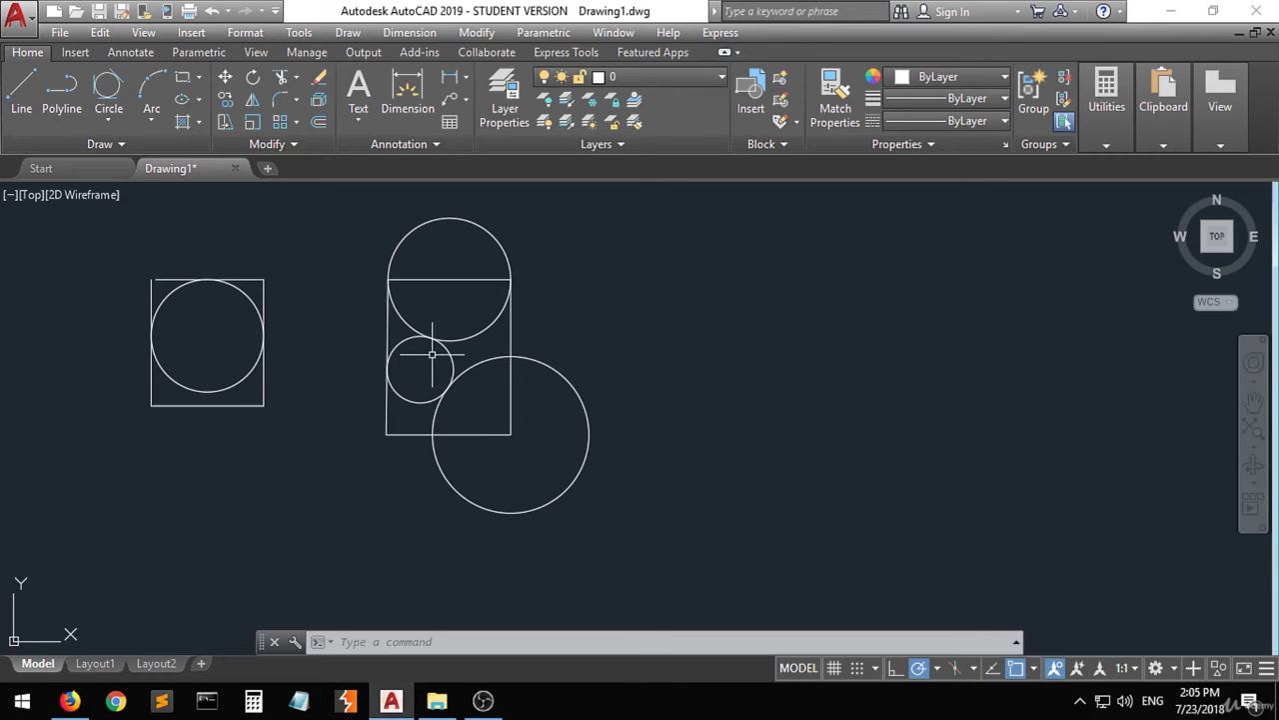
Draw a Tan, Tan, Tan circle in the polyline rectangle's lower-right corner, tangent to its right side, the adjacent circle and its bottom side
click(107, 89)
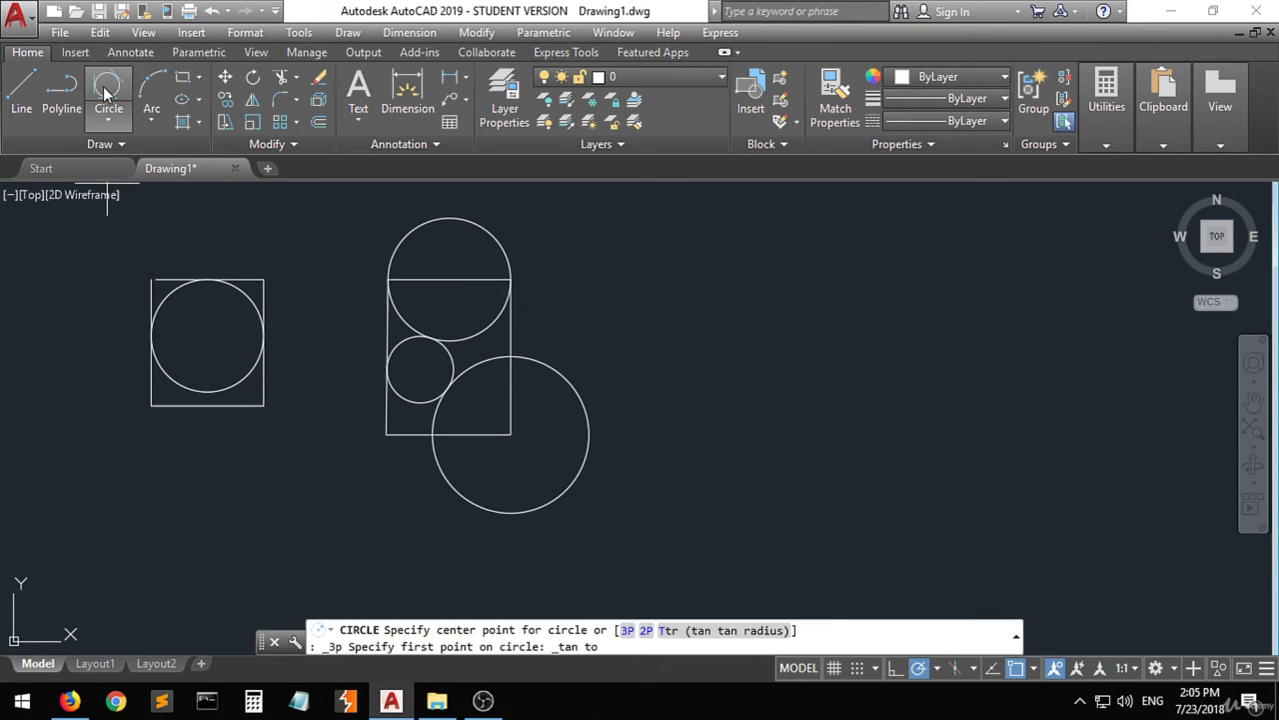
click(507, 378)
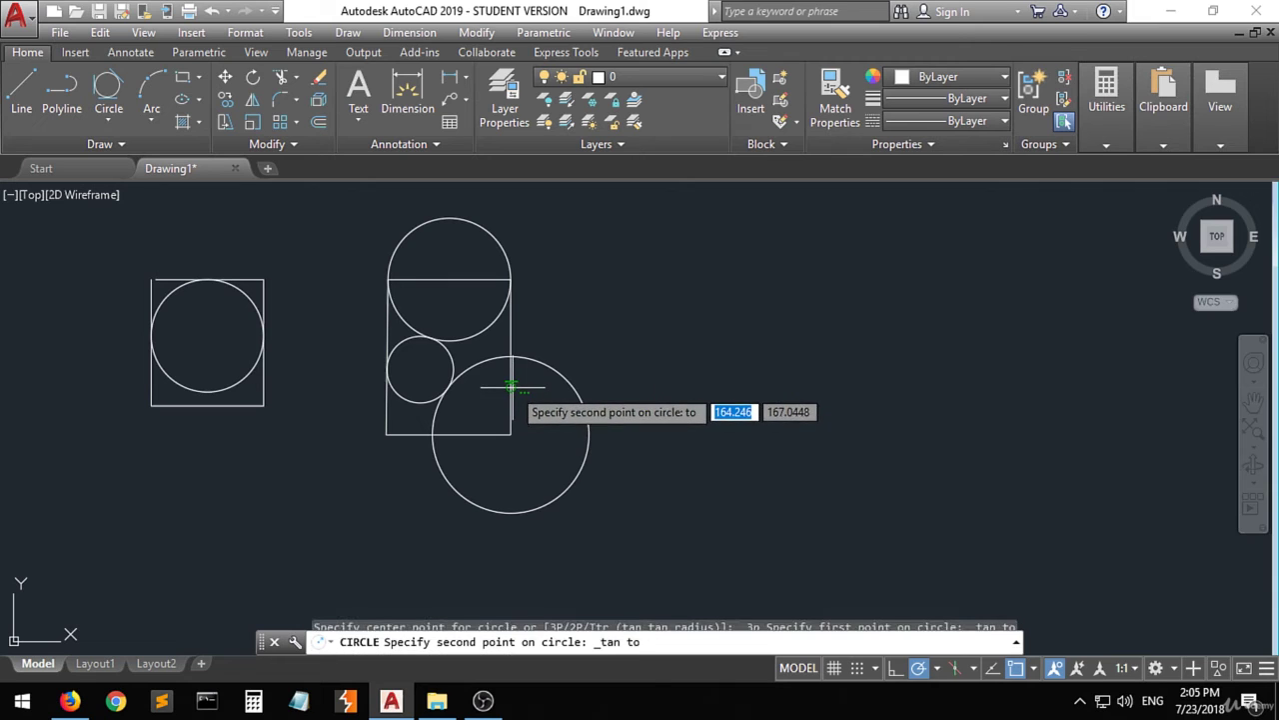
click(459, 375)
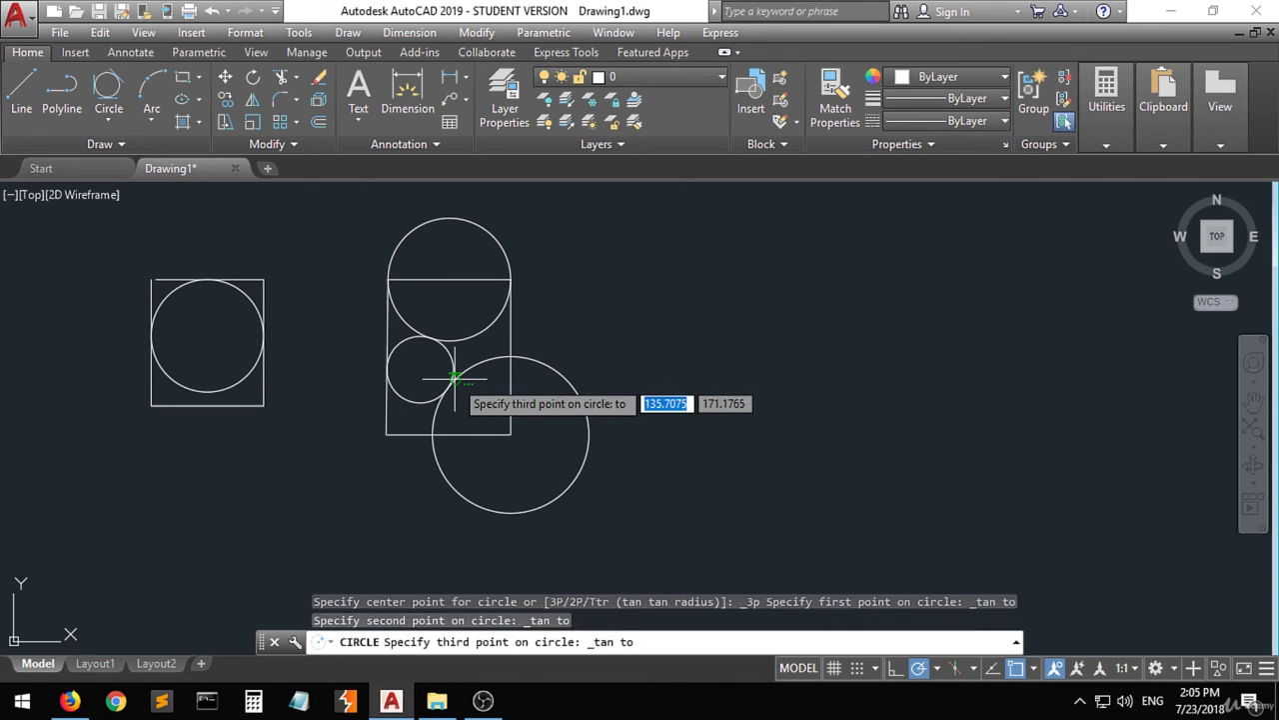
click(480, 431)
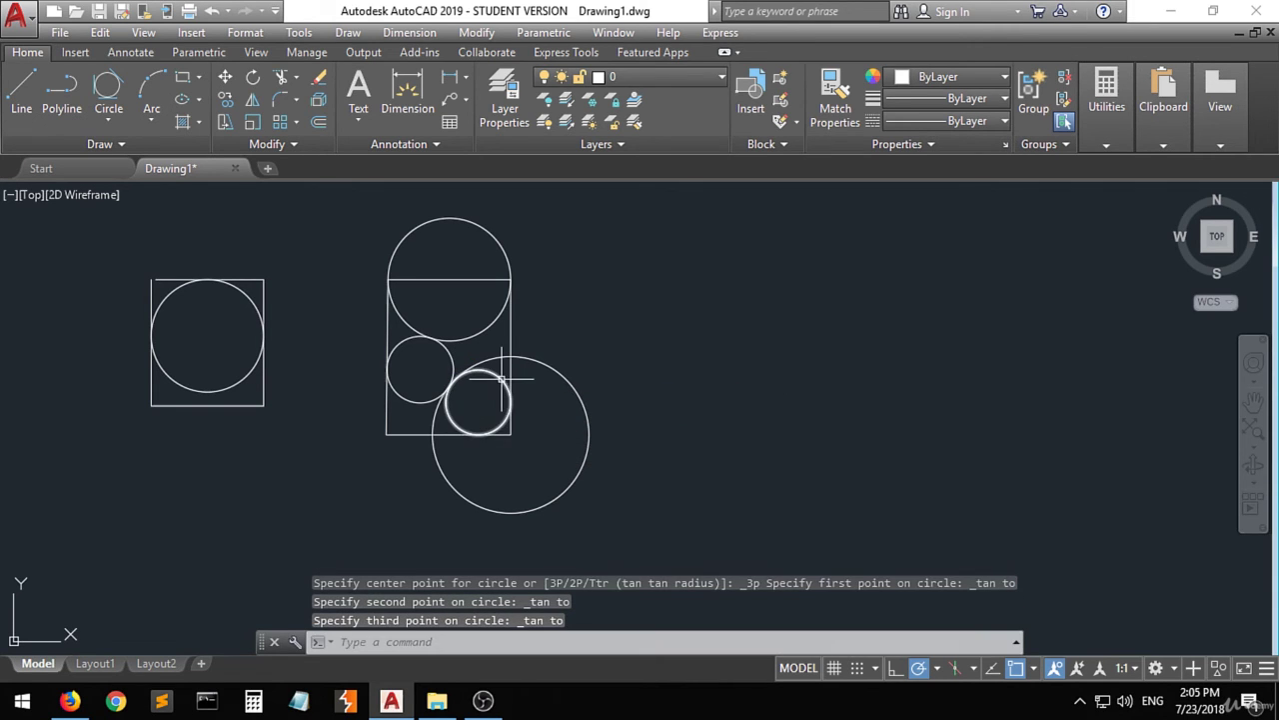
Draw a 3-Point arc from the 80-diameter circle's top quadrant through its centre to its right quadrant
mouse_move(145, 163)
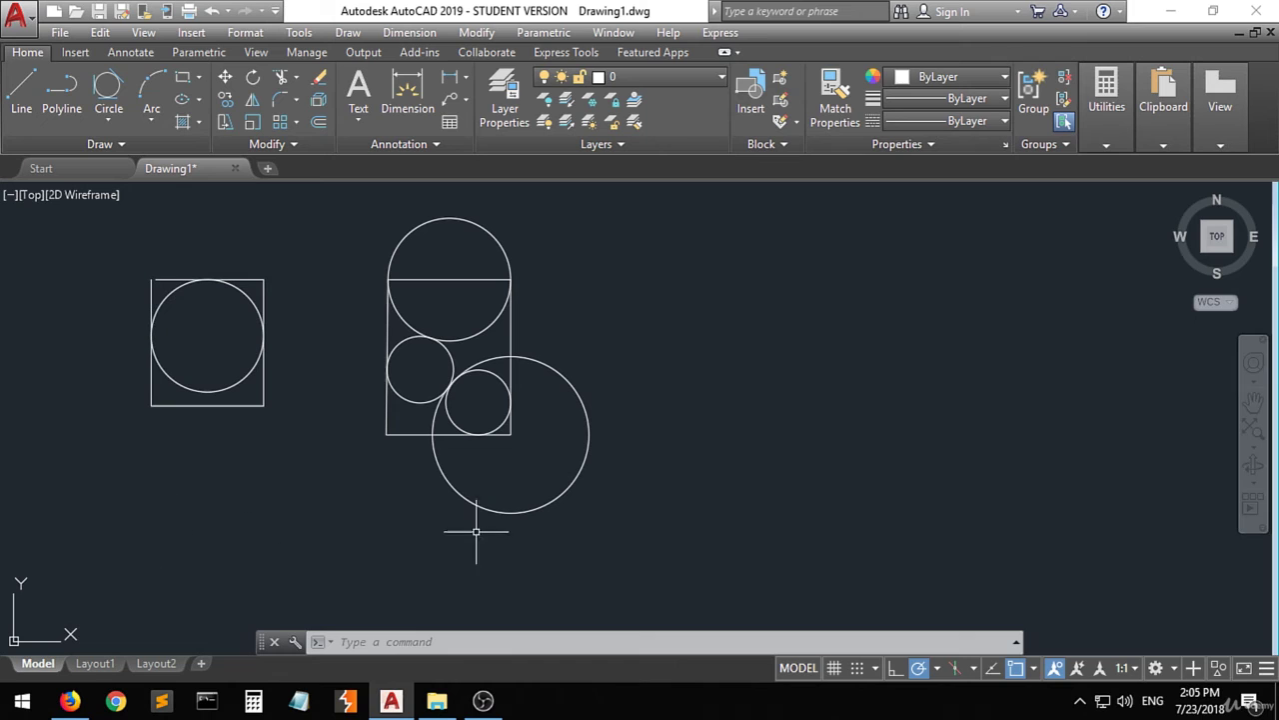
click(155, 121)
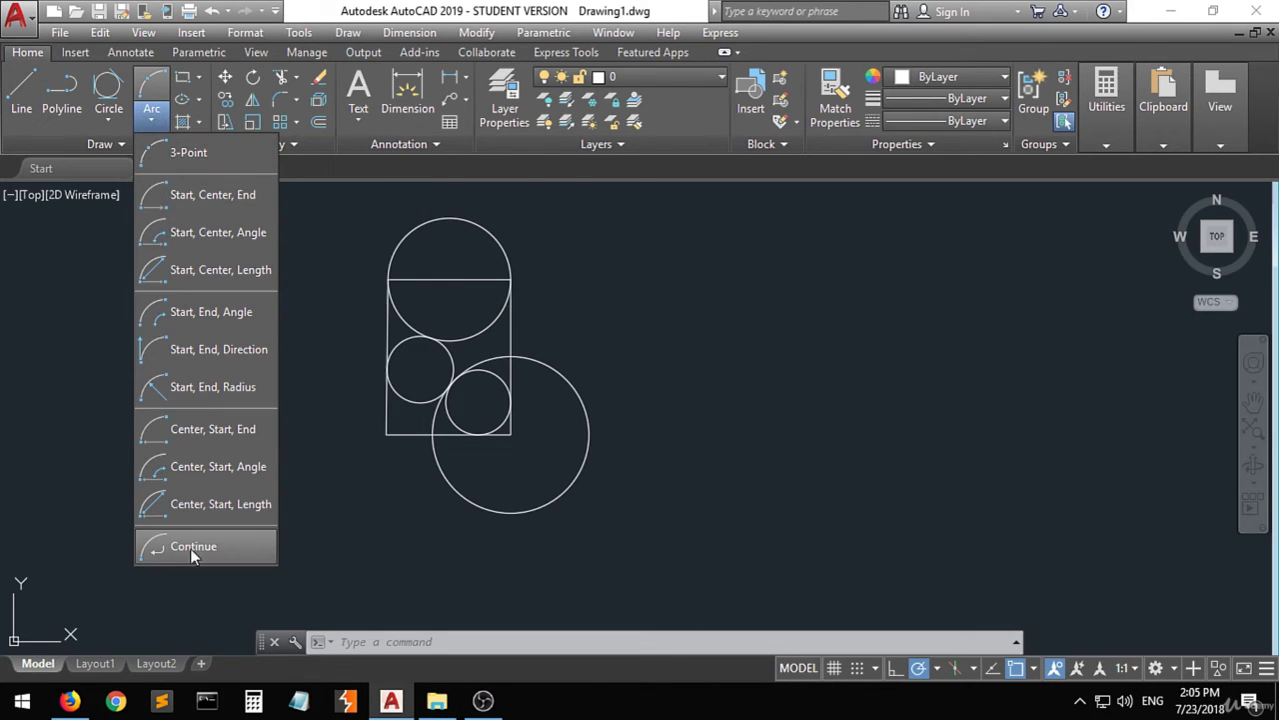
click(192, 155)
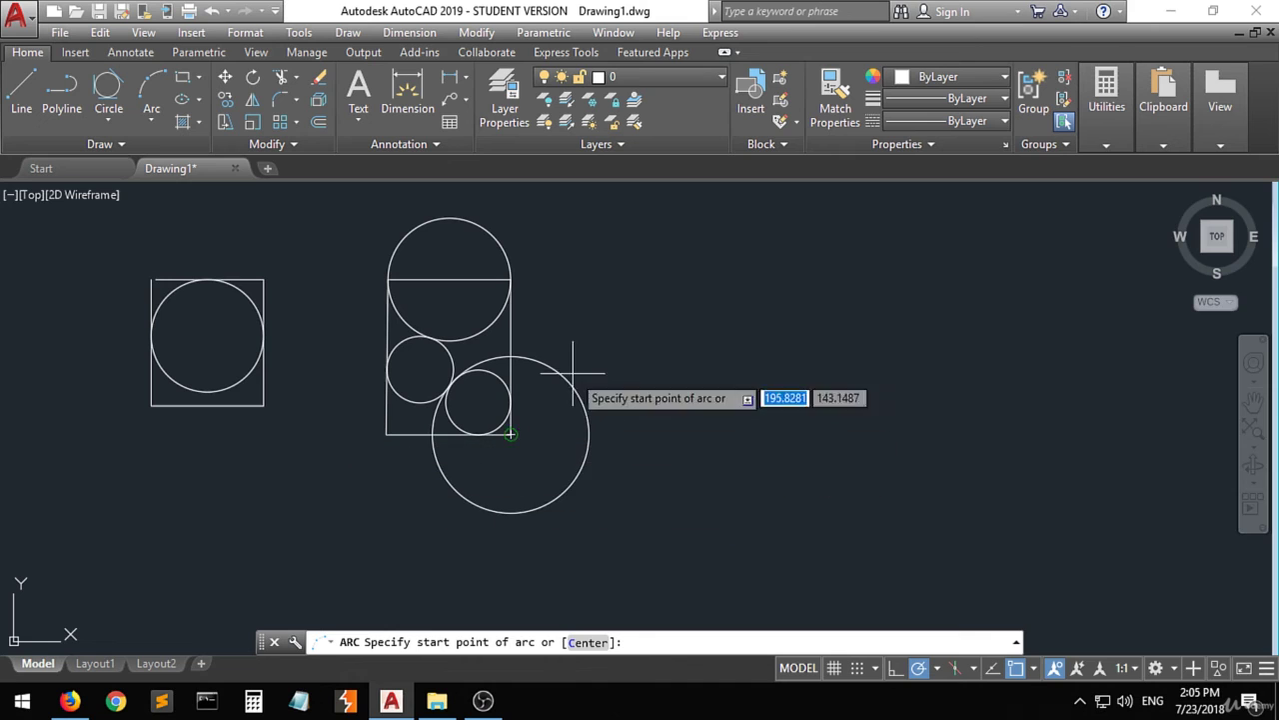
click(511, 356)
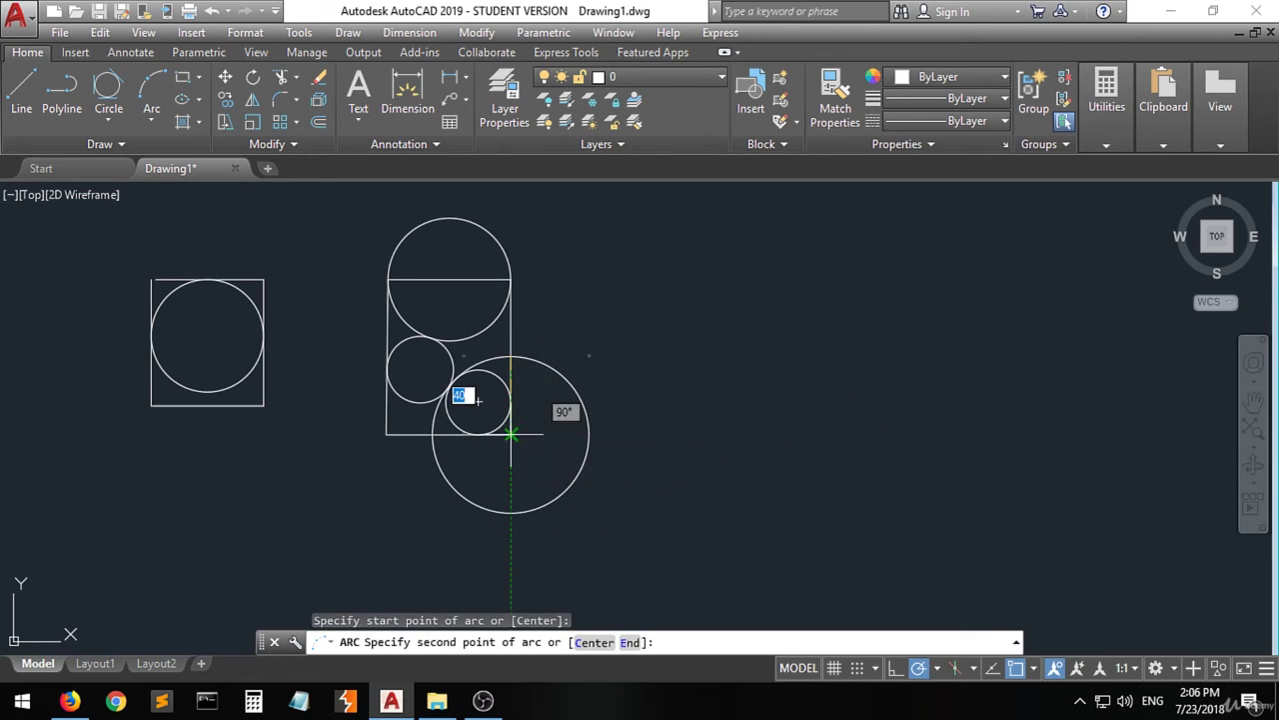
click(511, 433)
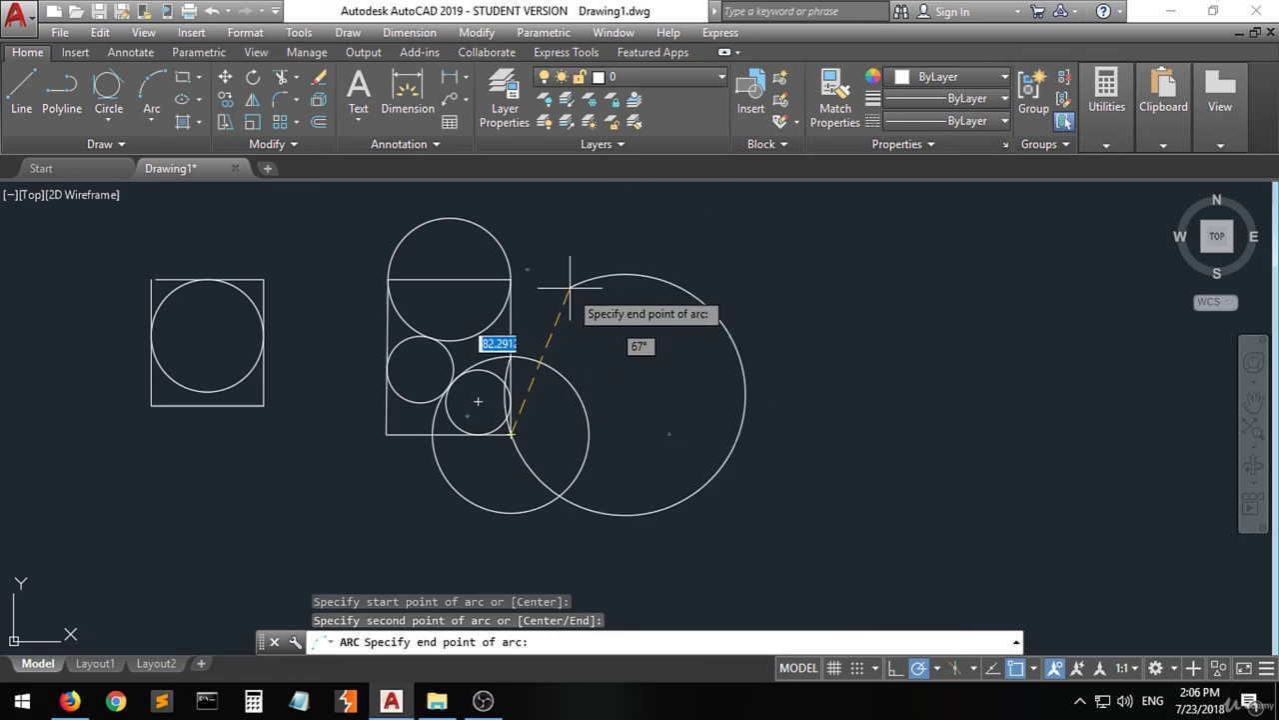
click(589, 435)
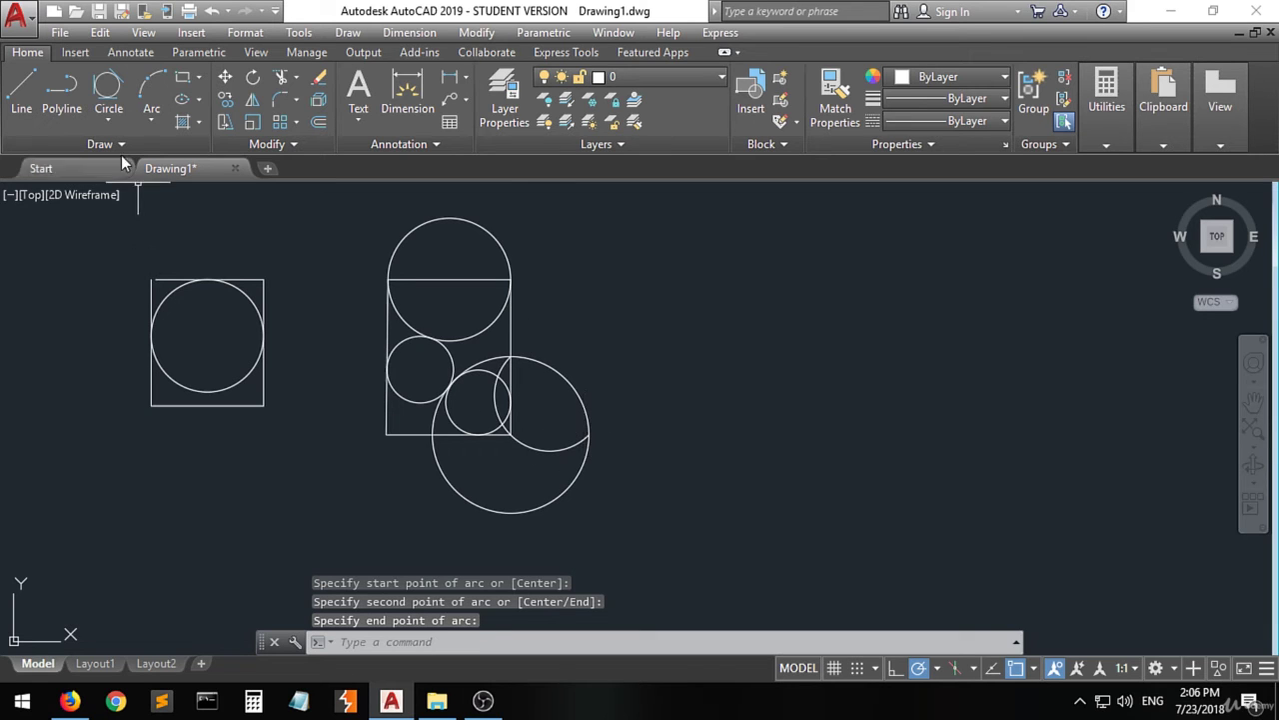
Draw a 3-Point arc from the separate-line rectangle's upper-left corner through its upper-right corner to a point near the middle of its right side
click(151, 88)
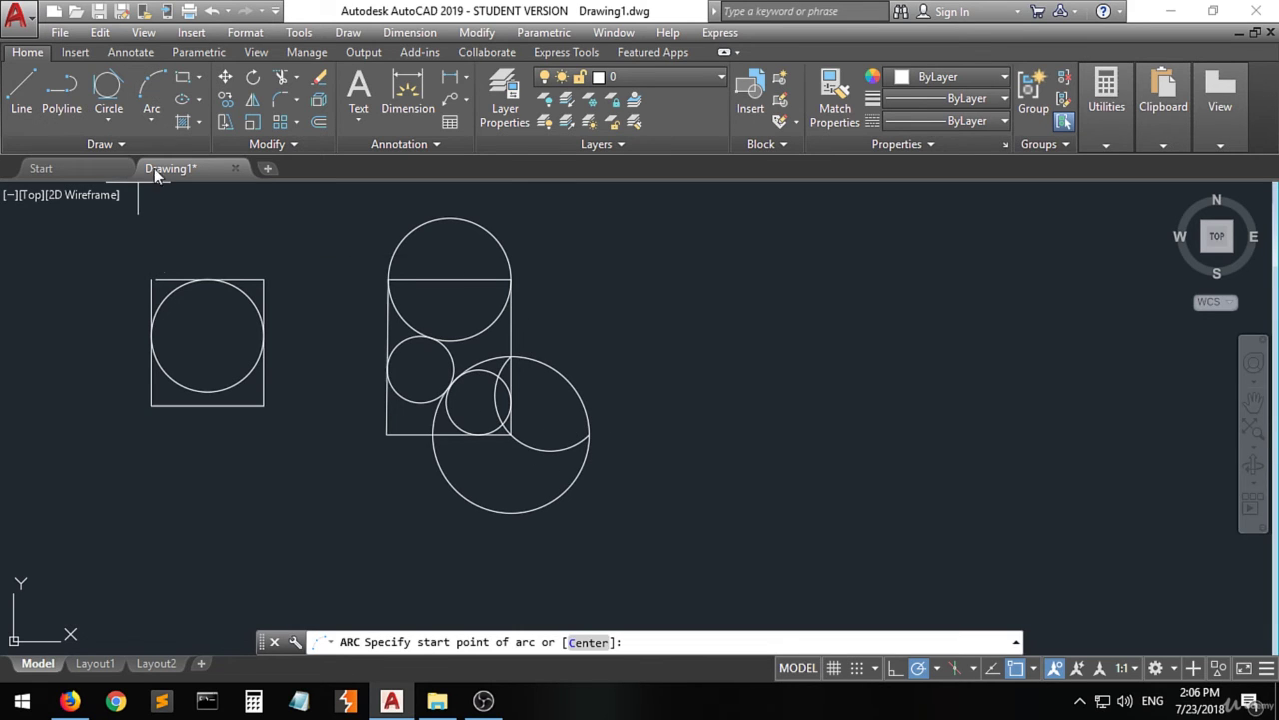
click(152, 278)
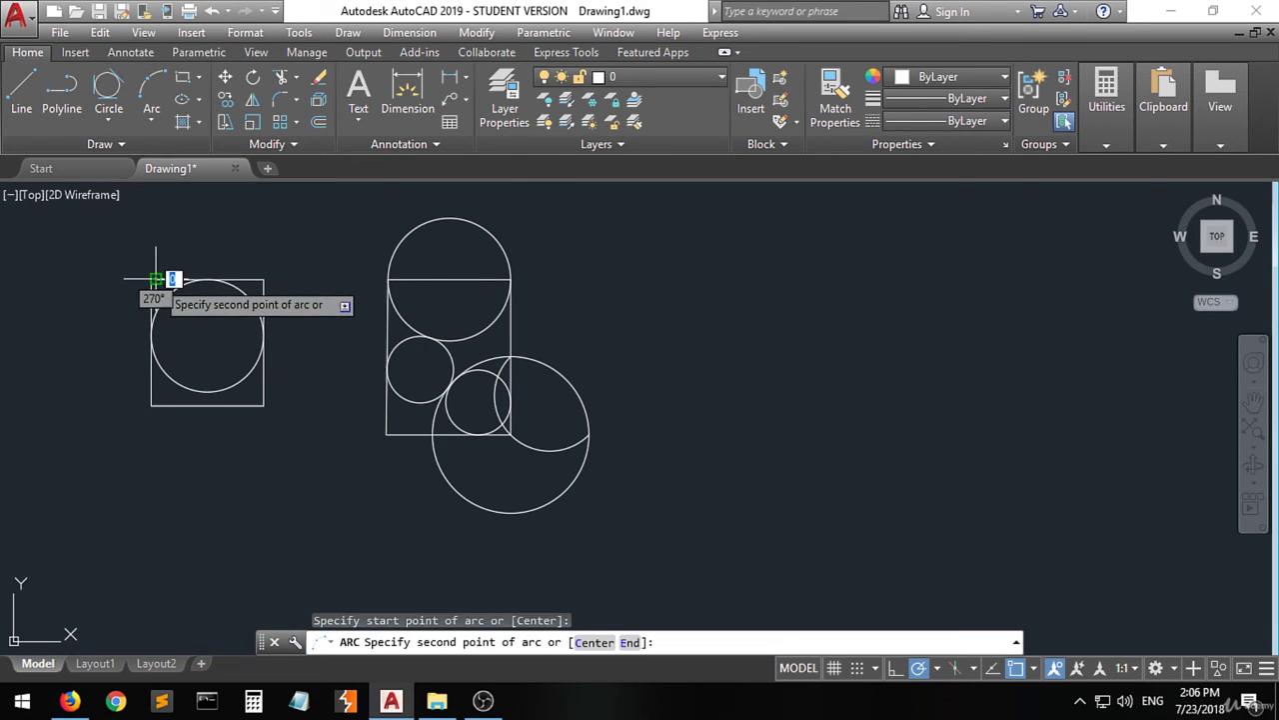
click(262, 280)
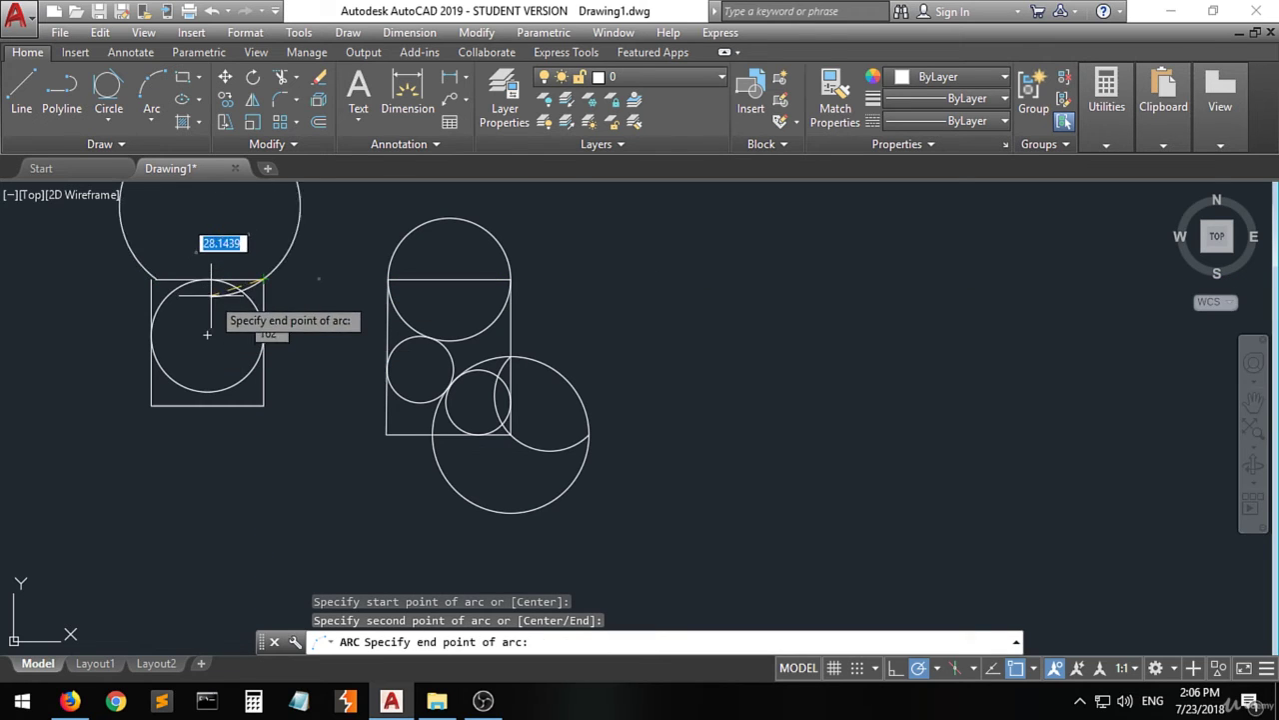
click(268, 334)
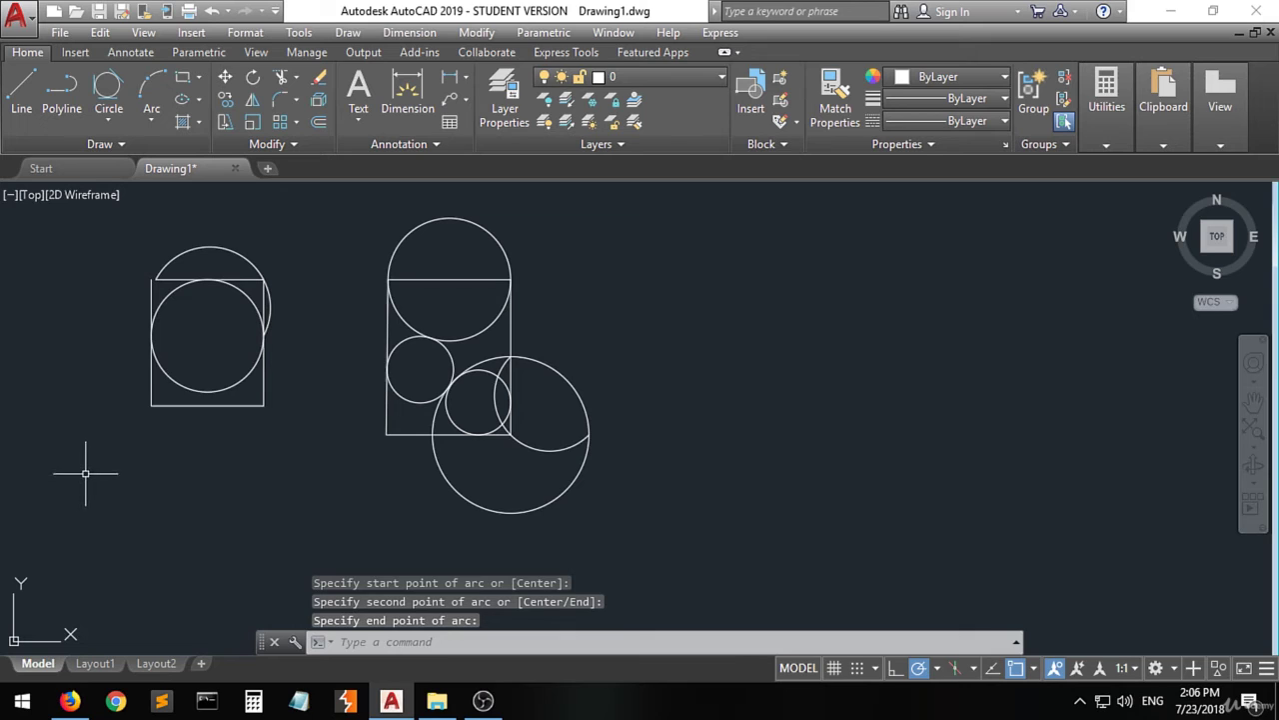
Draw a Start, Center, End arc starting at the 80-diameter circle's right quadrant, with its centre and end point placed freely to the upper right
click(151, 119)
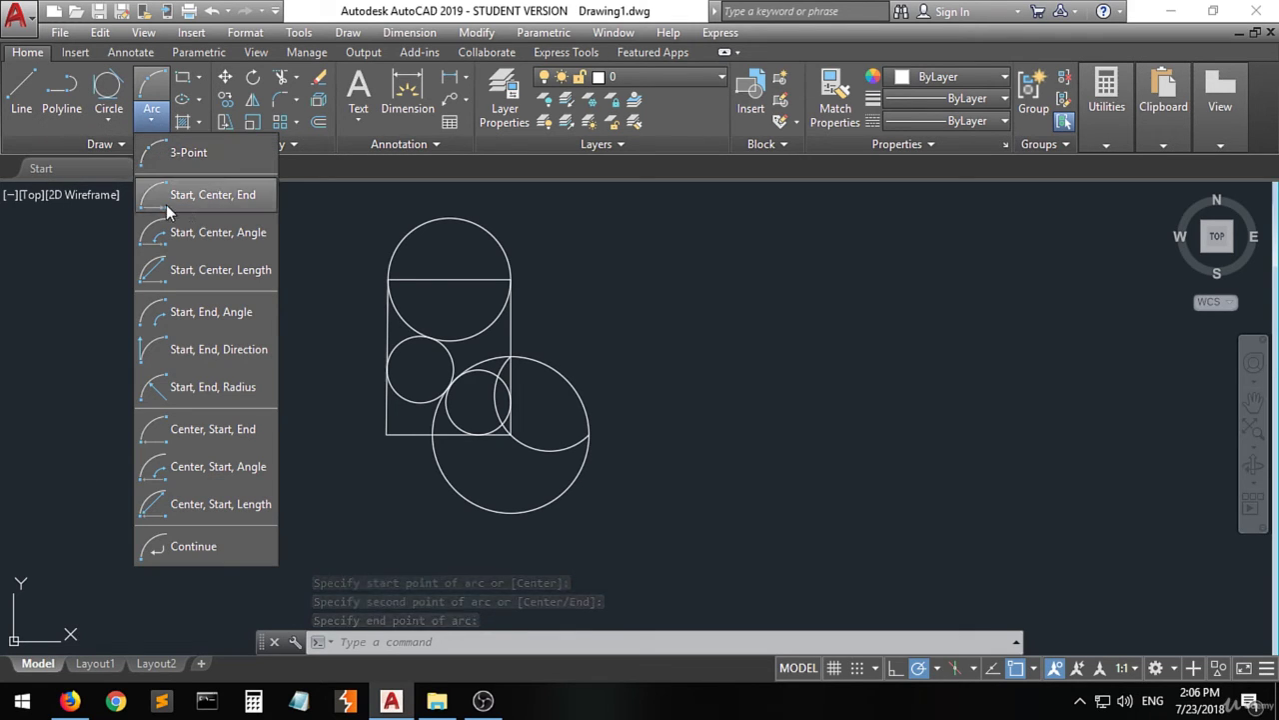
click(251, 200)
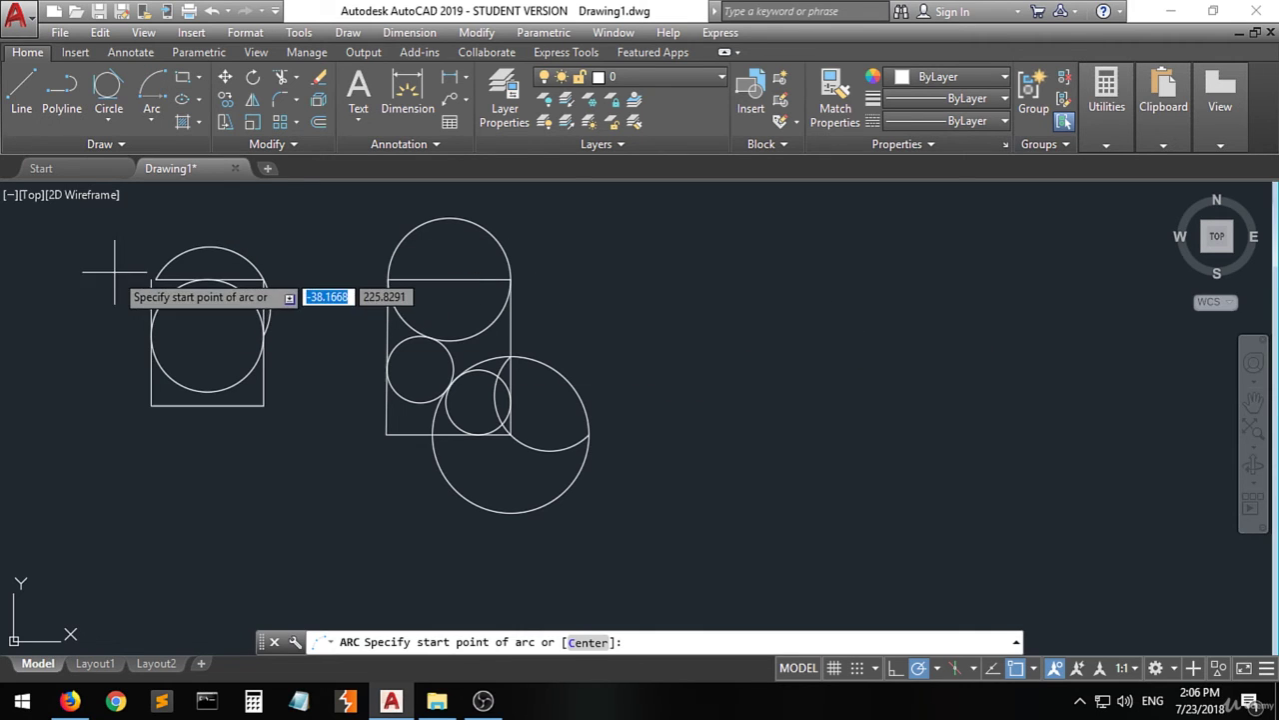
click(588, 433)
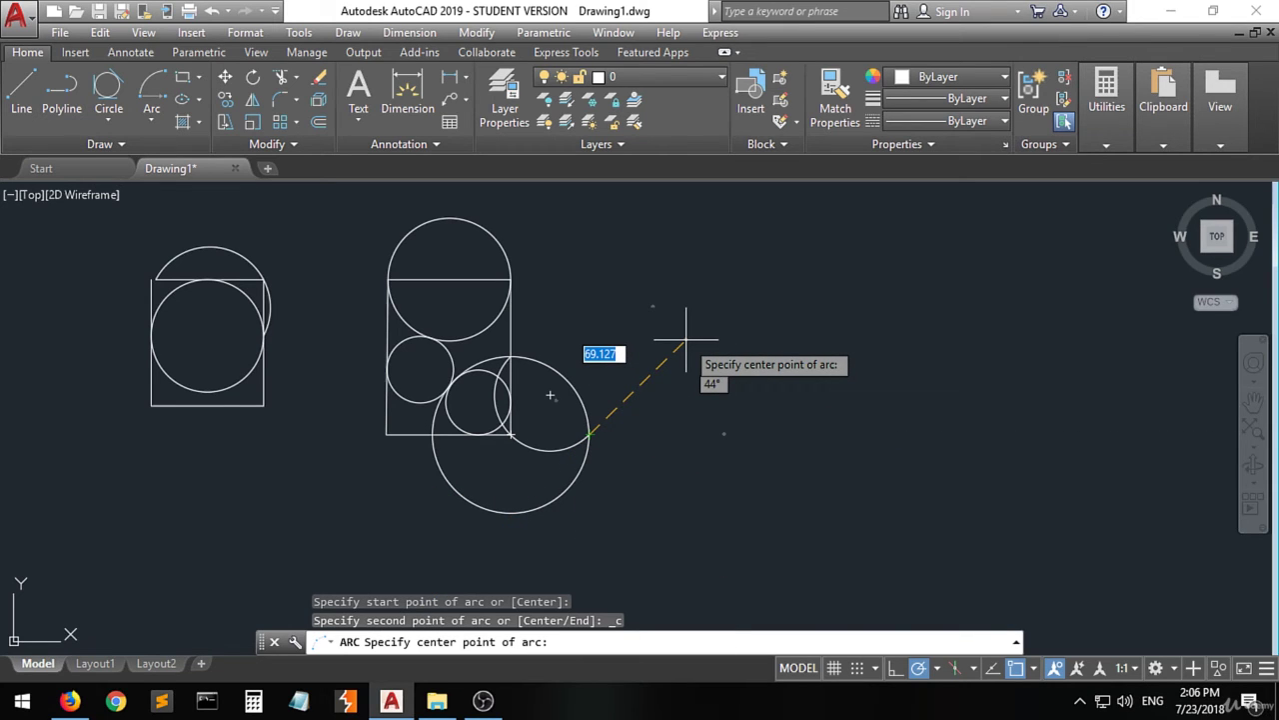
click(617, 376)
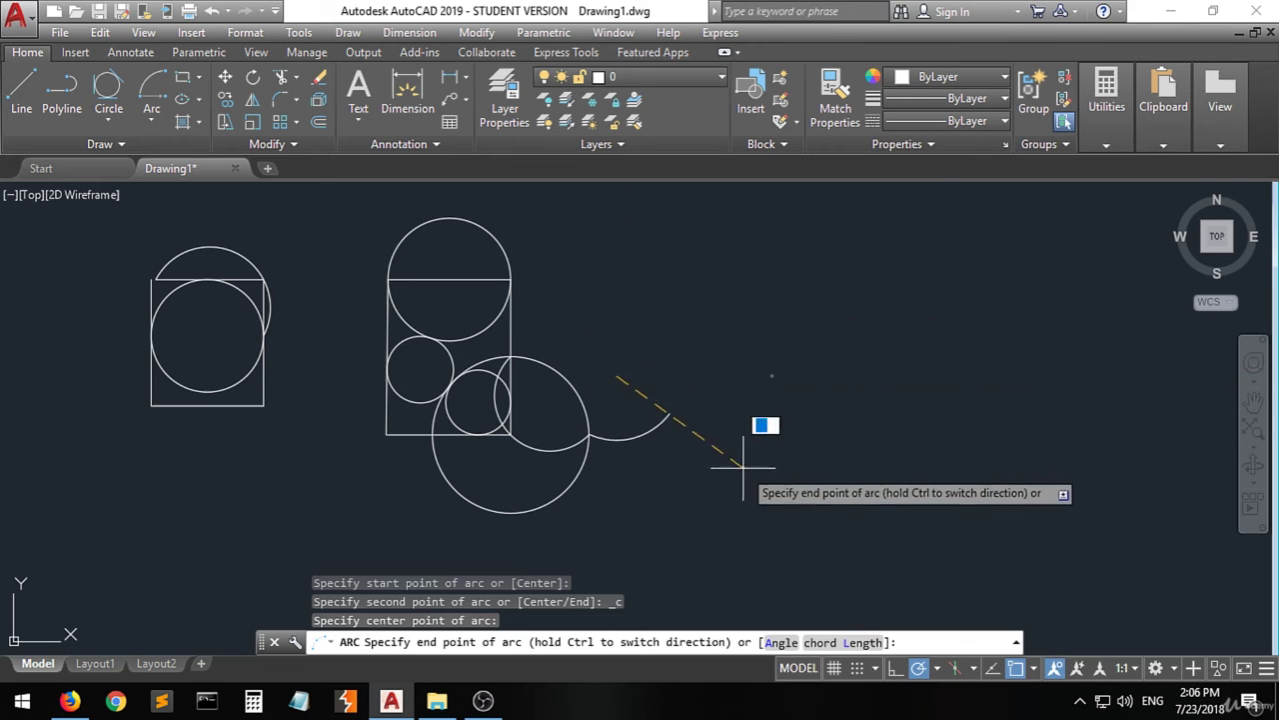
click(767, 317)
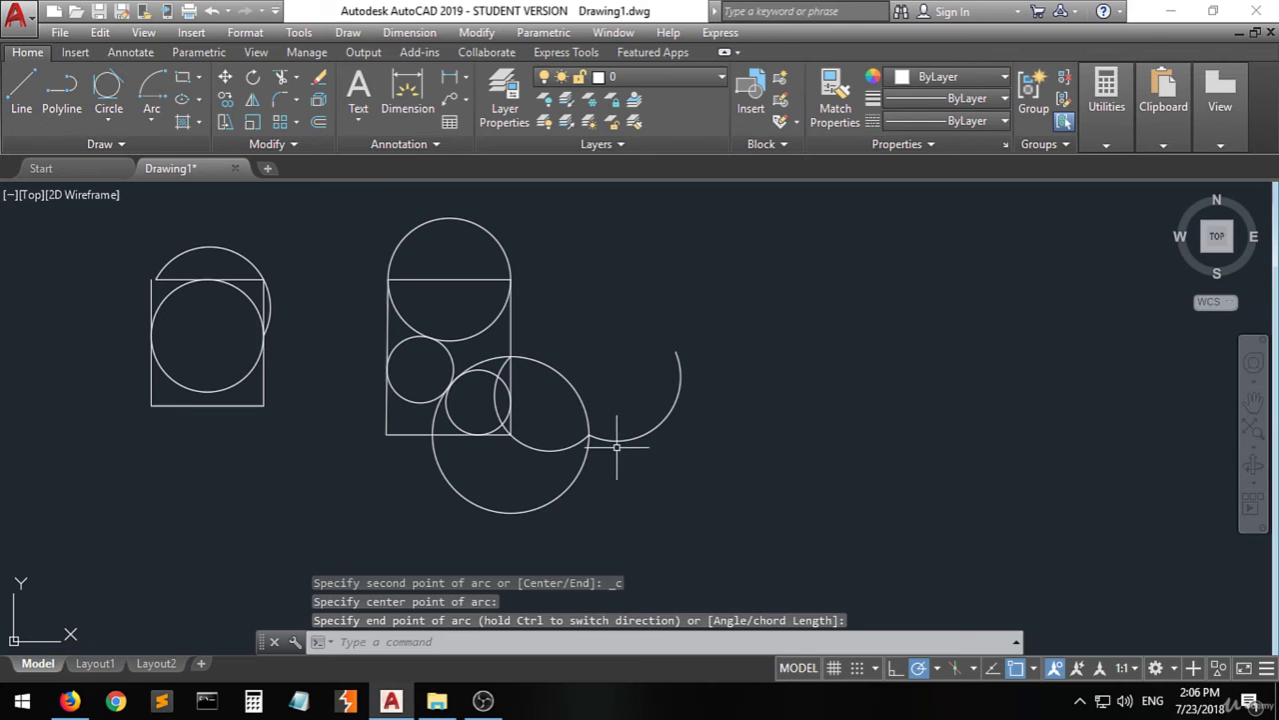
Draw a Start, Center, Angle arc from the upper circle's right quadrant, centred freely to its right, with a 90° included angle
click(149, 121)
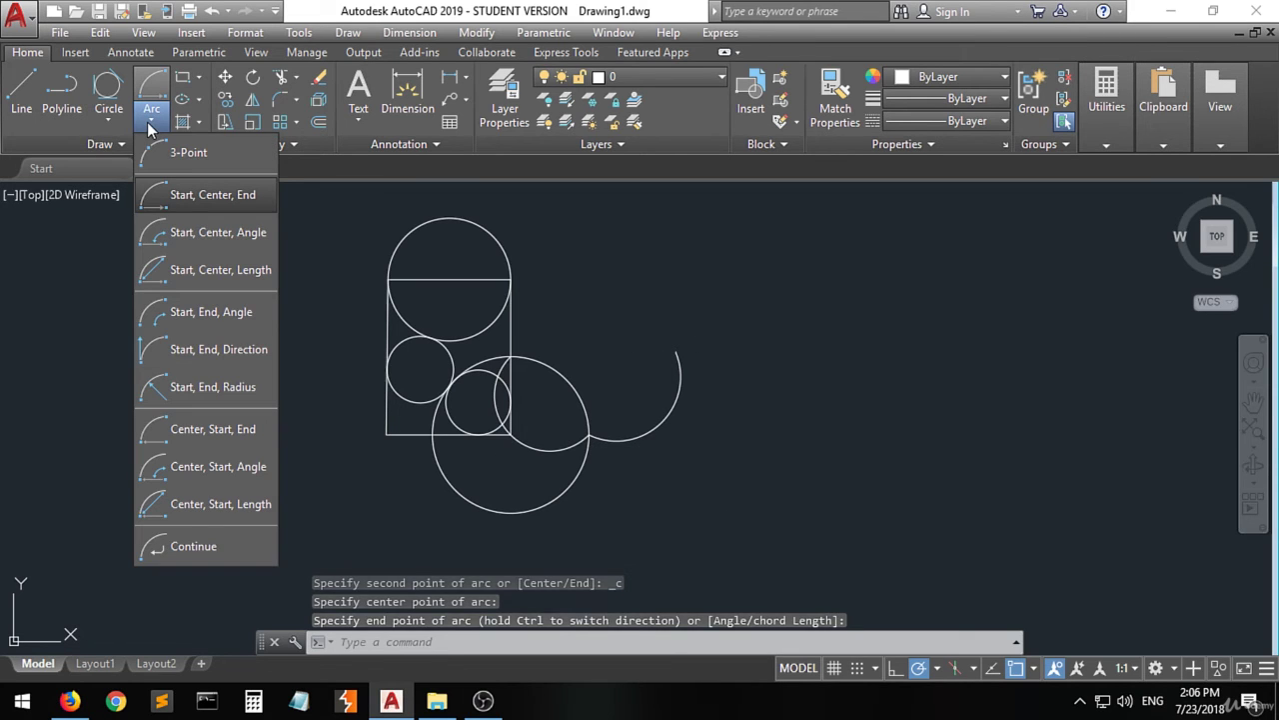
click(222, 237)
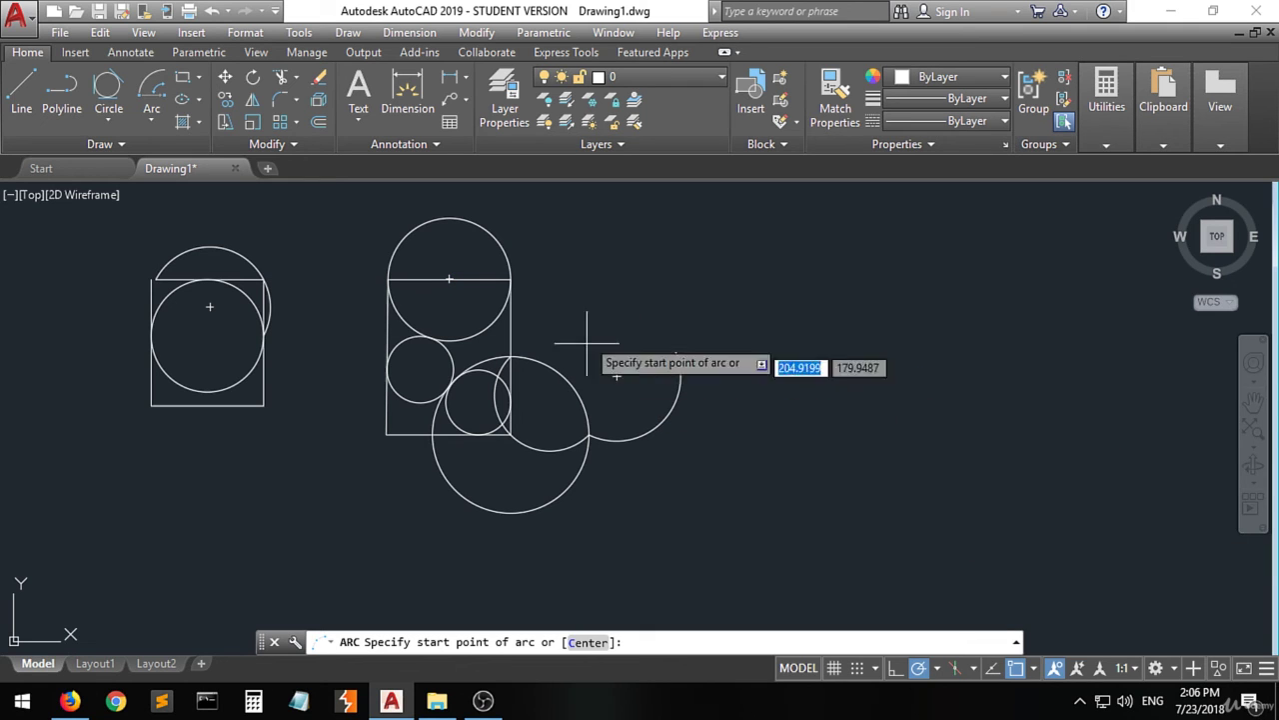
click(509, 279)
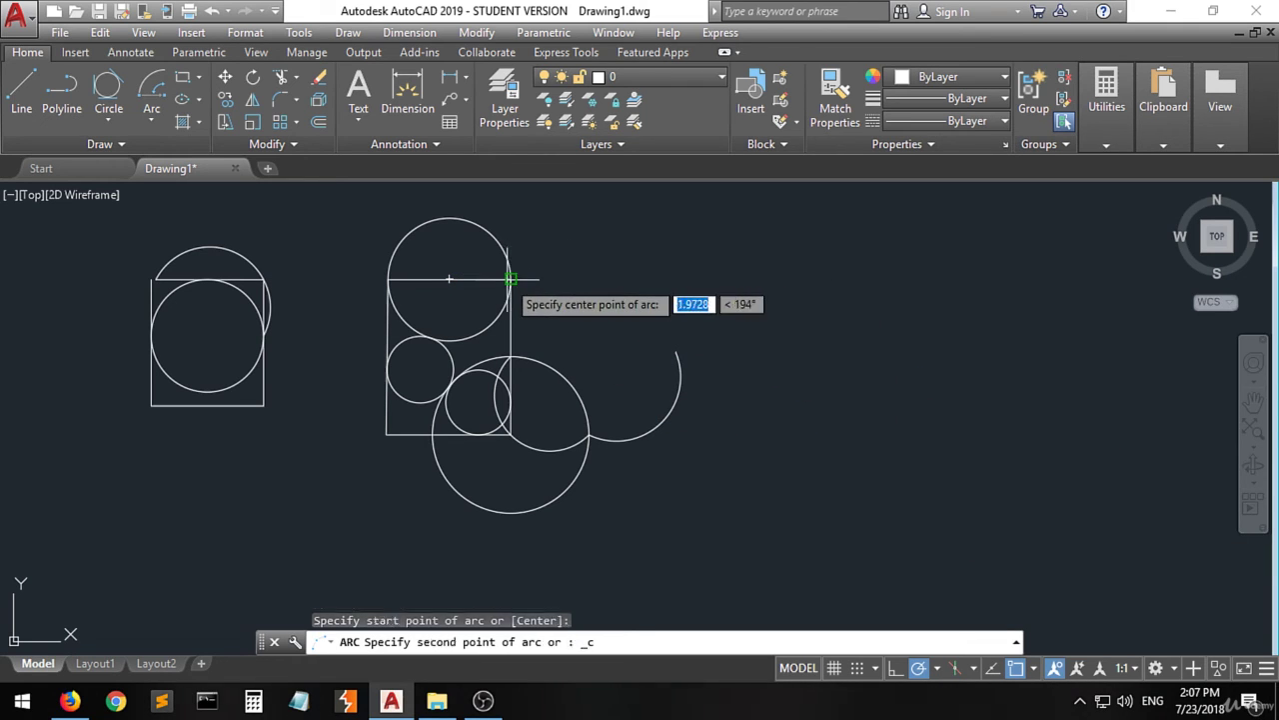
click(576, 279)
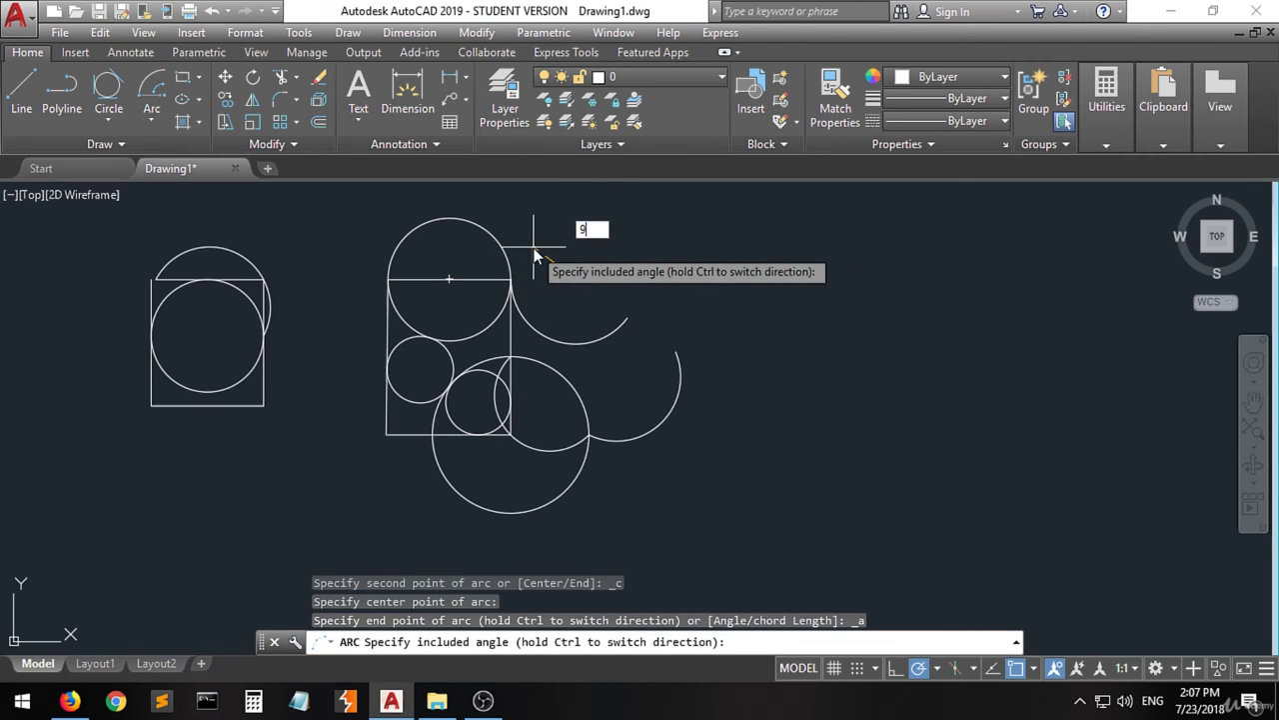
key(Return)
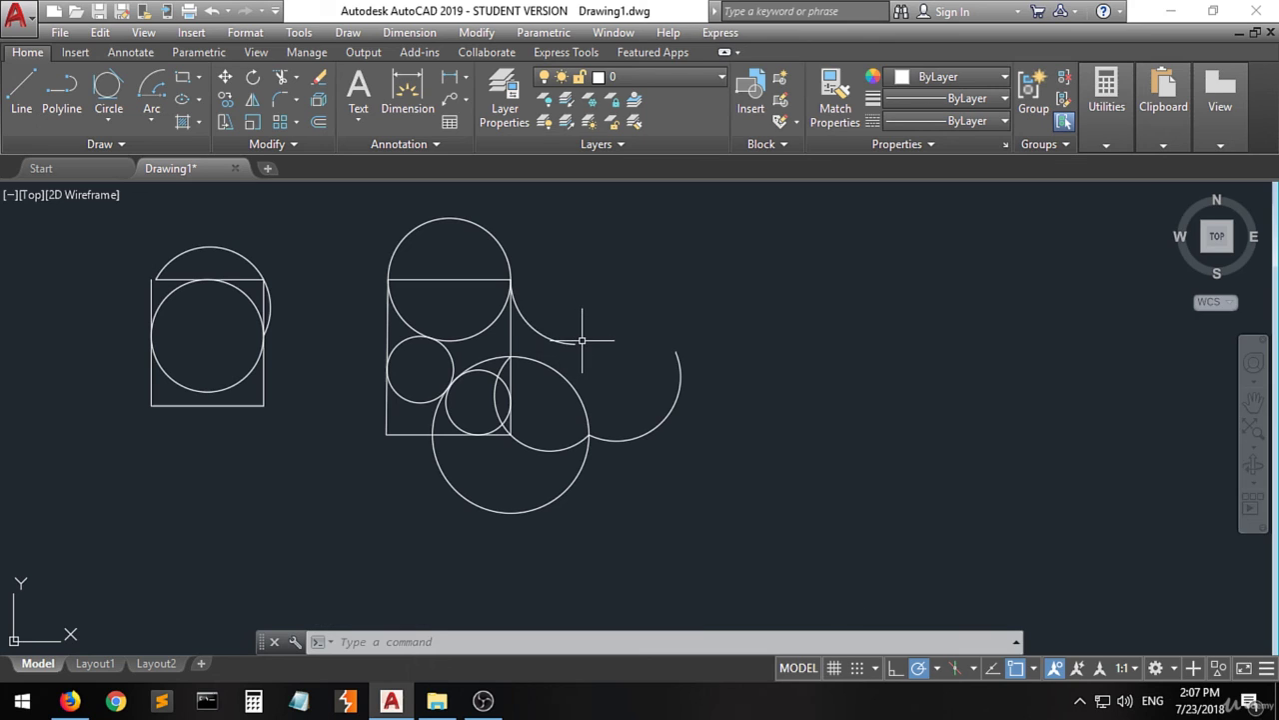
Draw a Start, Center, Length arc from the rightmost arc's upper endpoint, with its centre and chord length picked freely
click(151, 120)
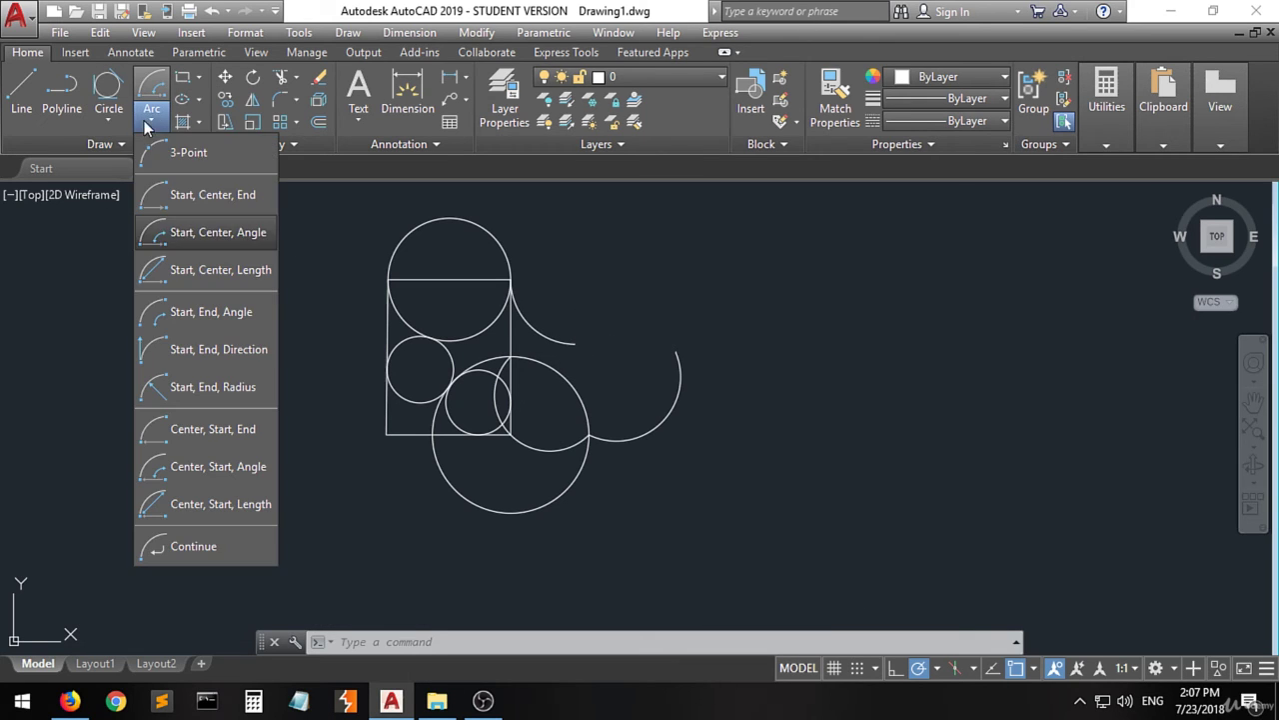
click(234, 276)
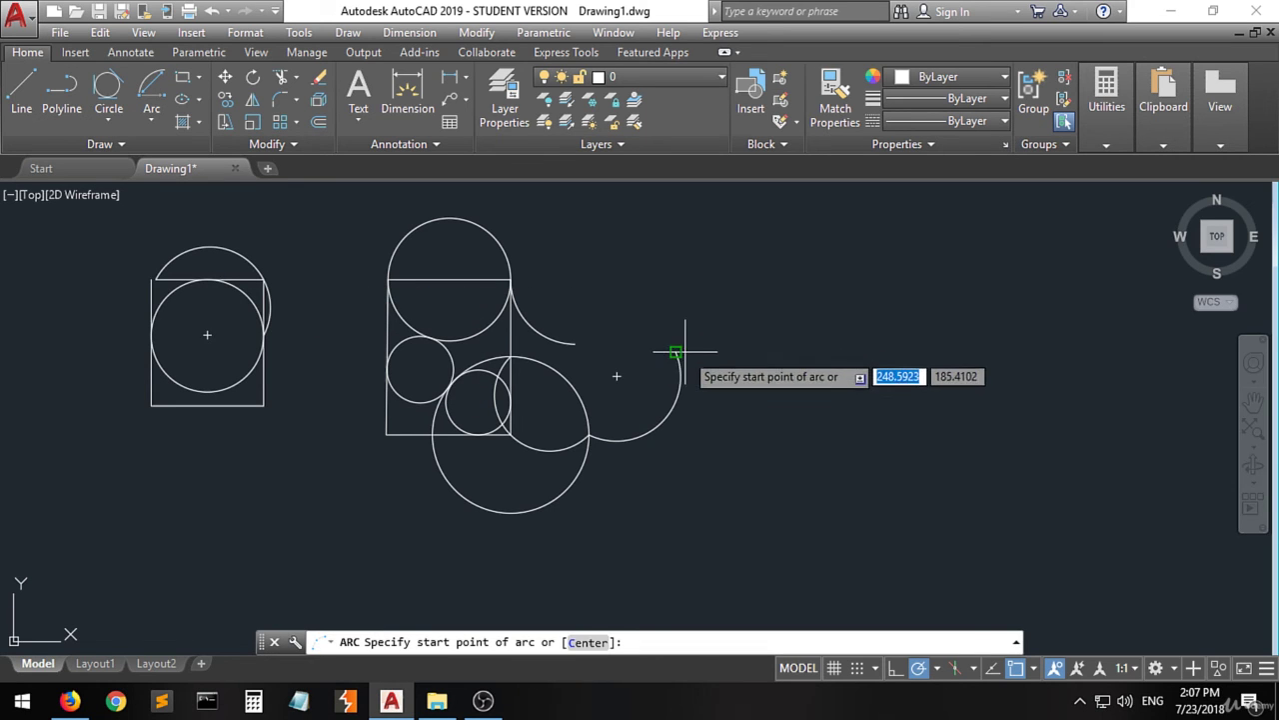
click(676, 351)
click(766, 291)
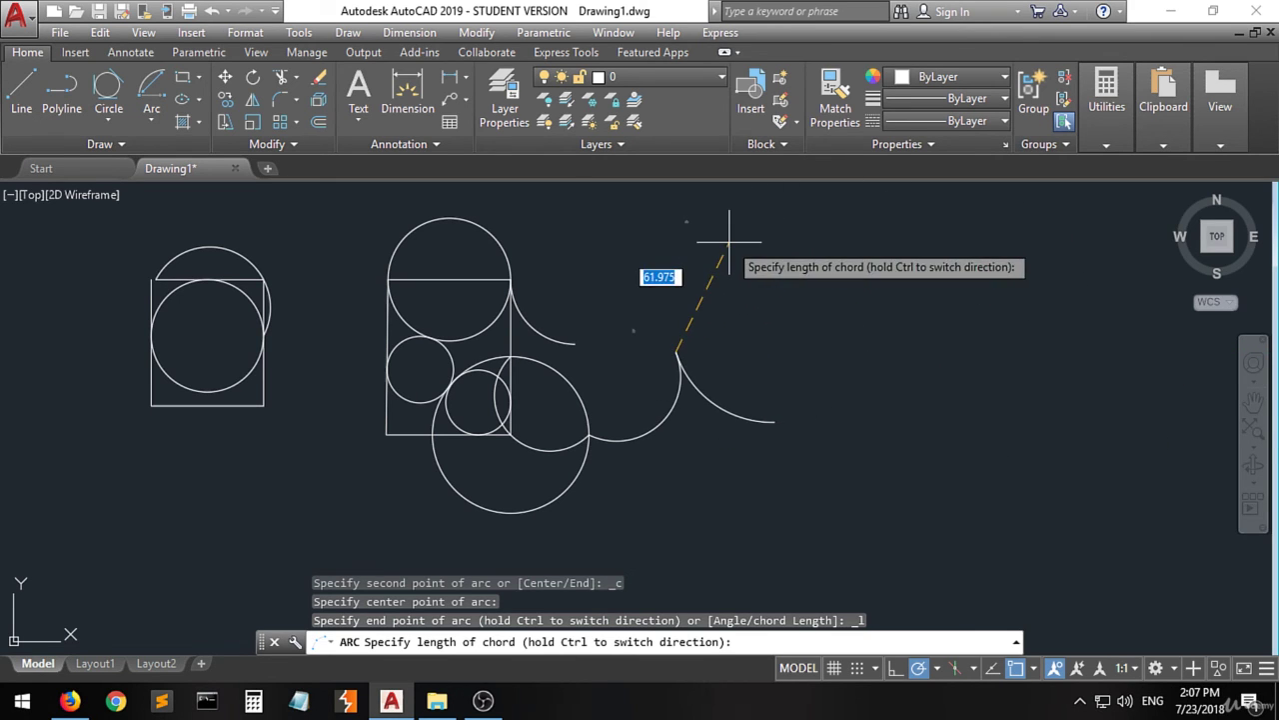
click(623, 268)
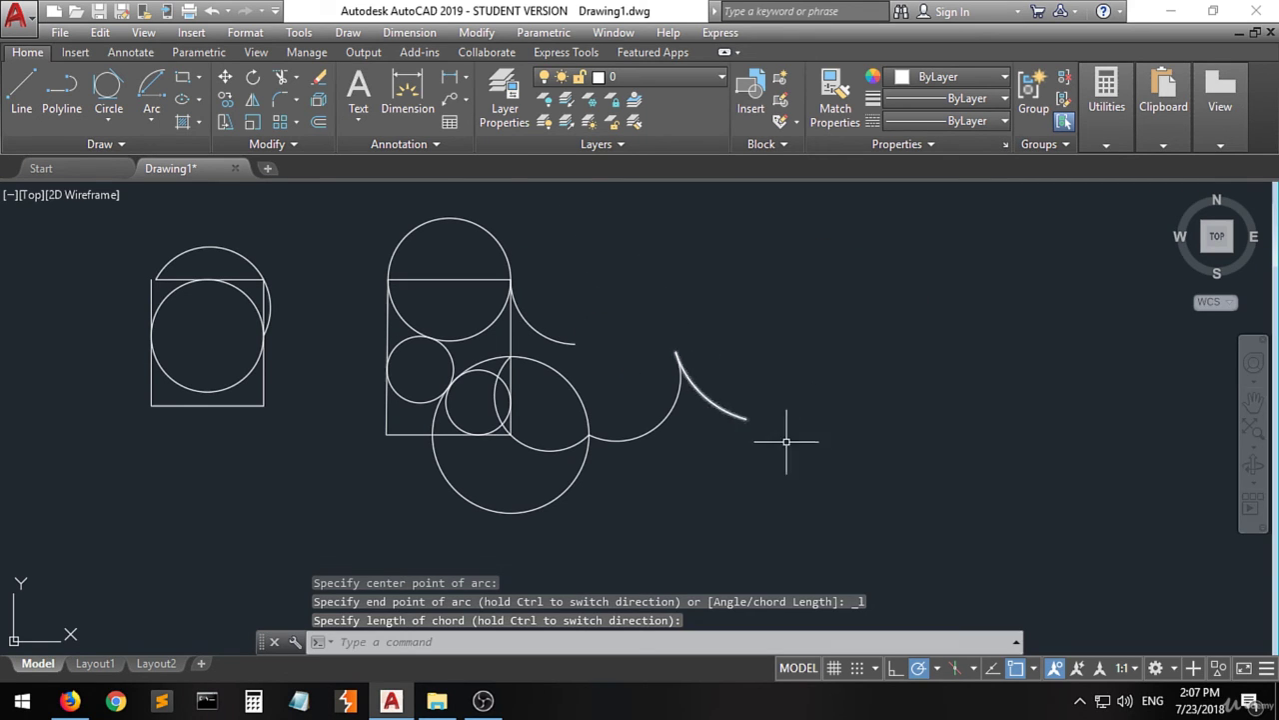
Erase all the objects in the drawing with a crossing selection
click(148, 126)
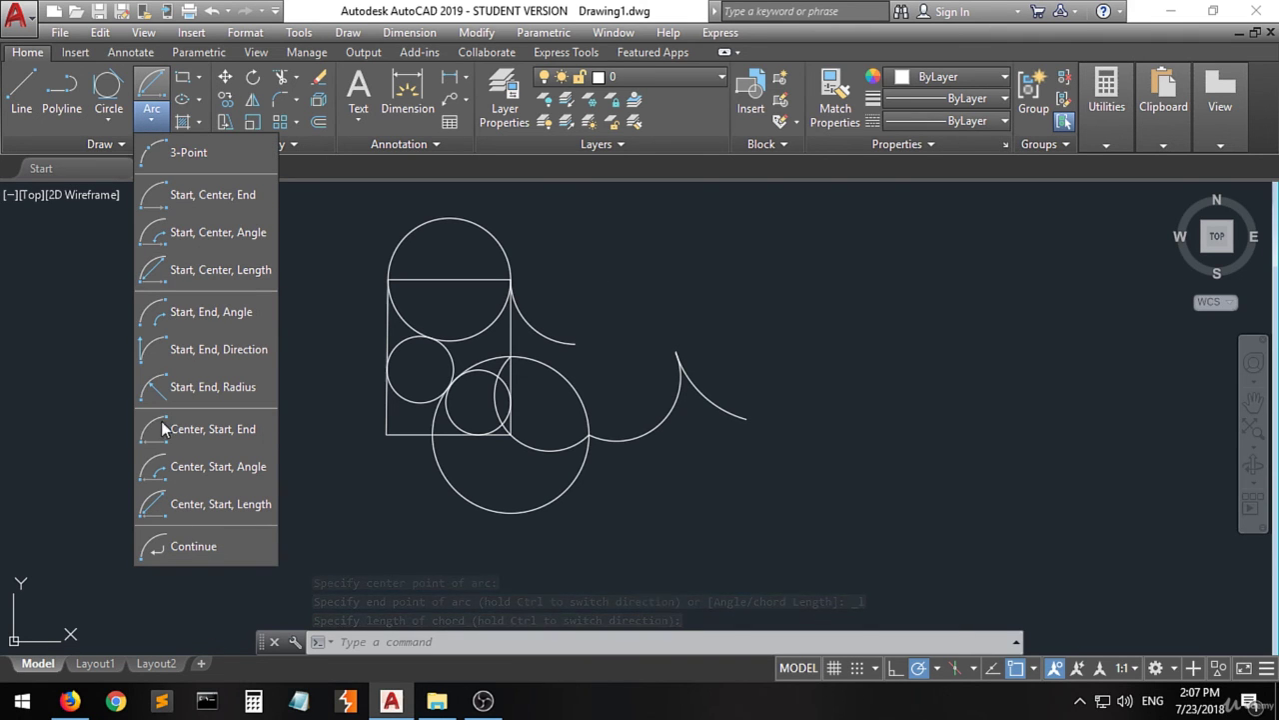
click(96, 296)
click(797, 218)
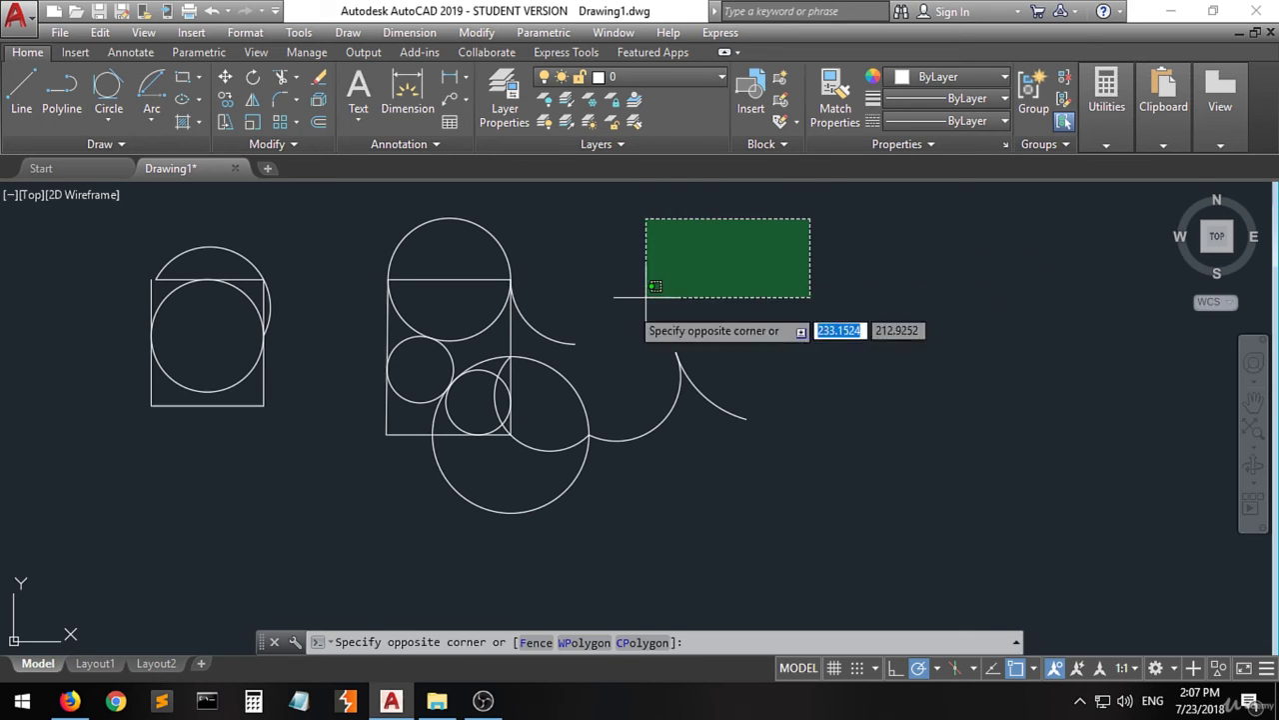
click(120, 544)
key(Delete)
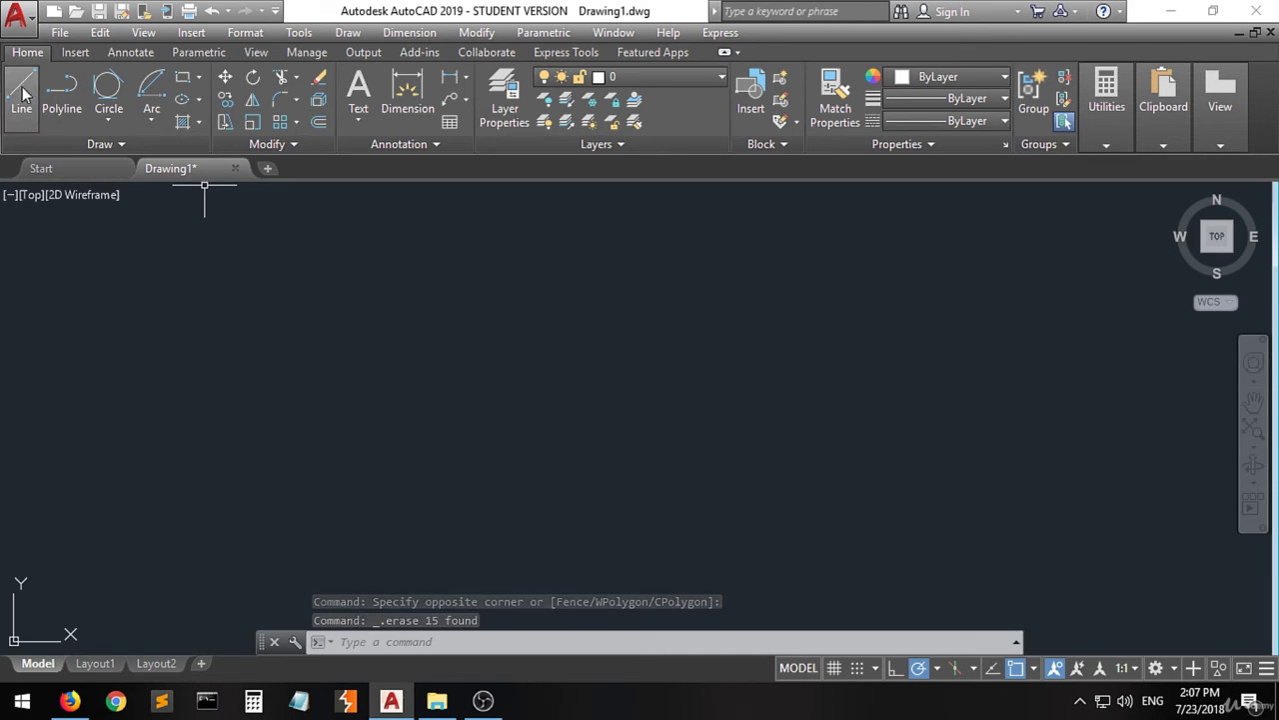
click(151, 124)
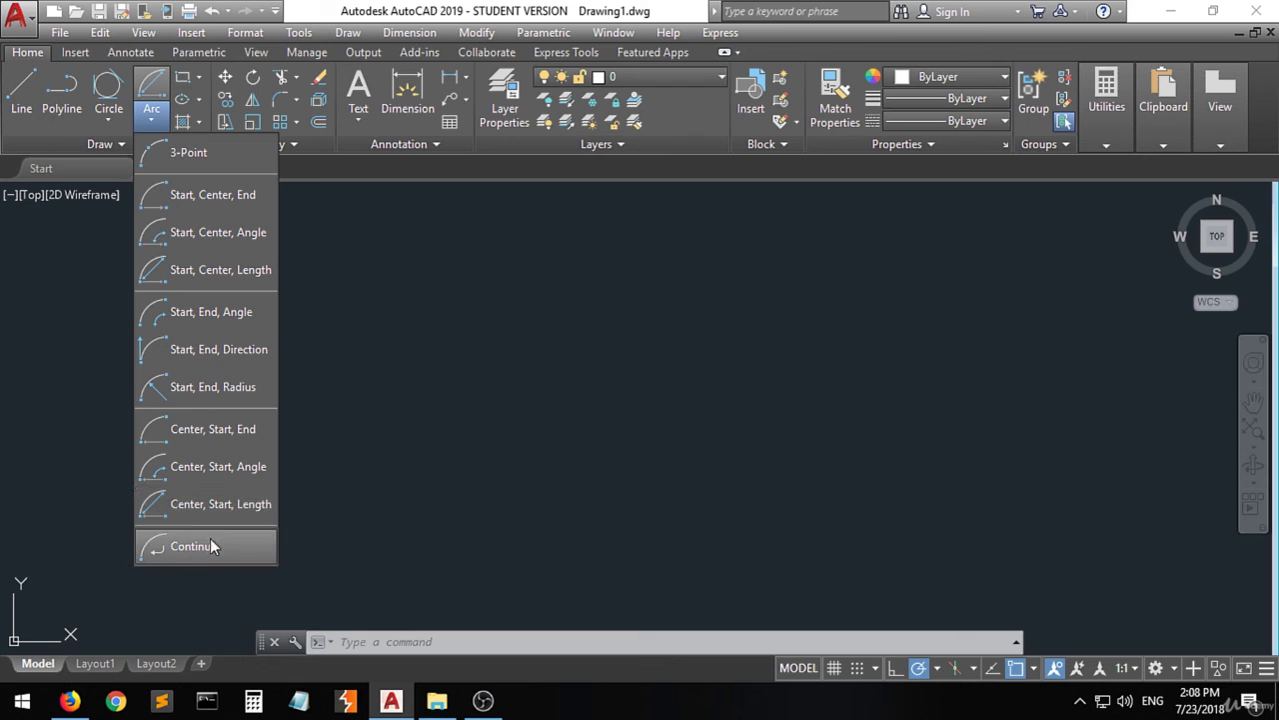
click(149, 124)
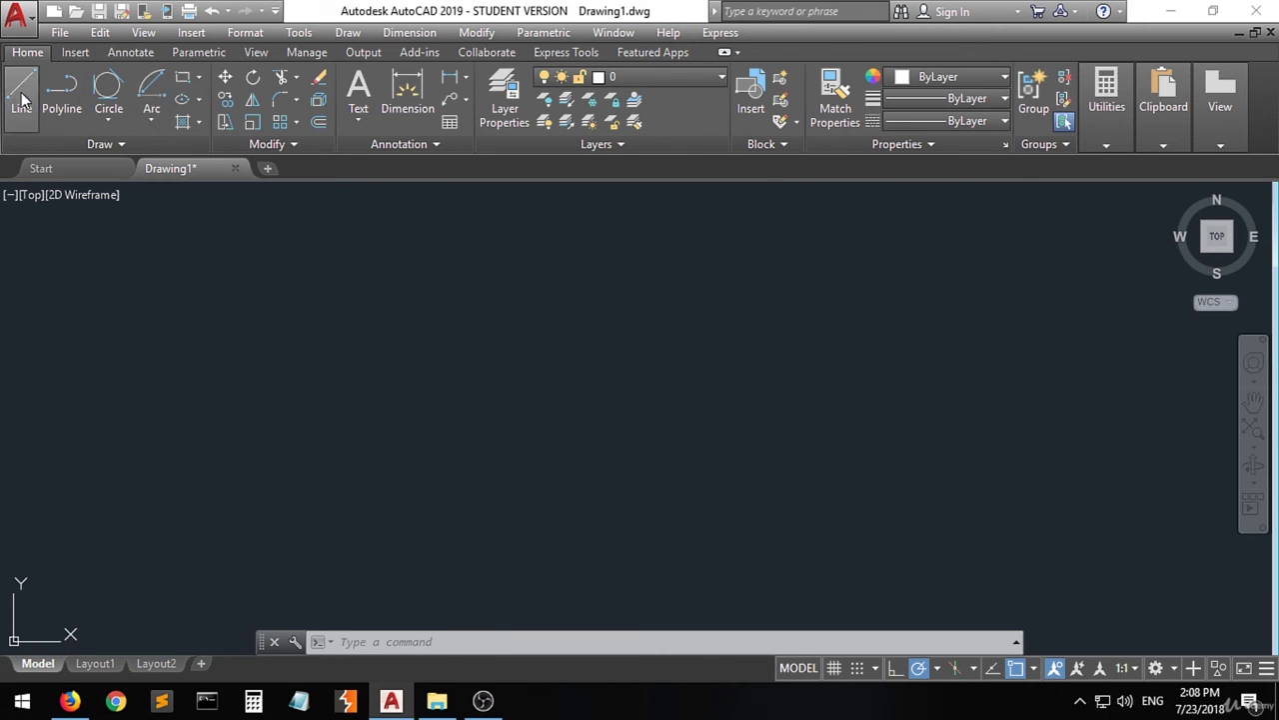
Draw a wide freehand rectangle in the lower-left area and a tall one about 53 wide to its upper right
click(183, 80)
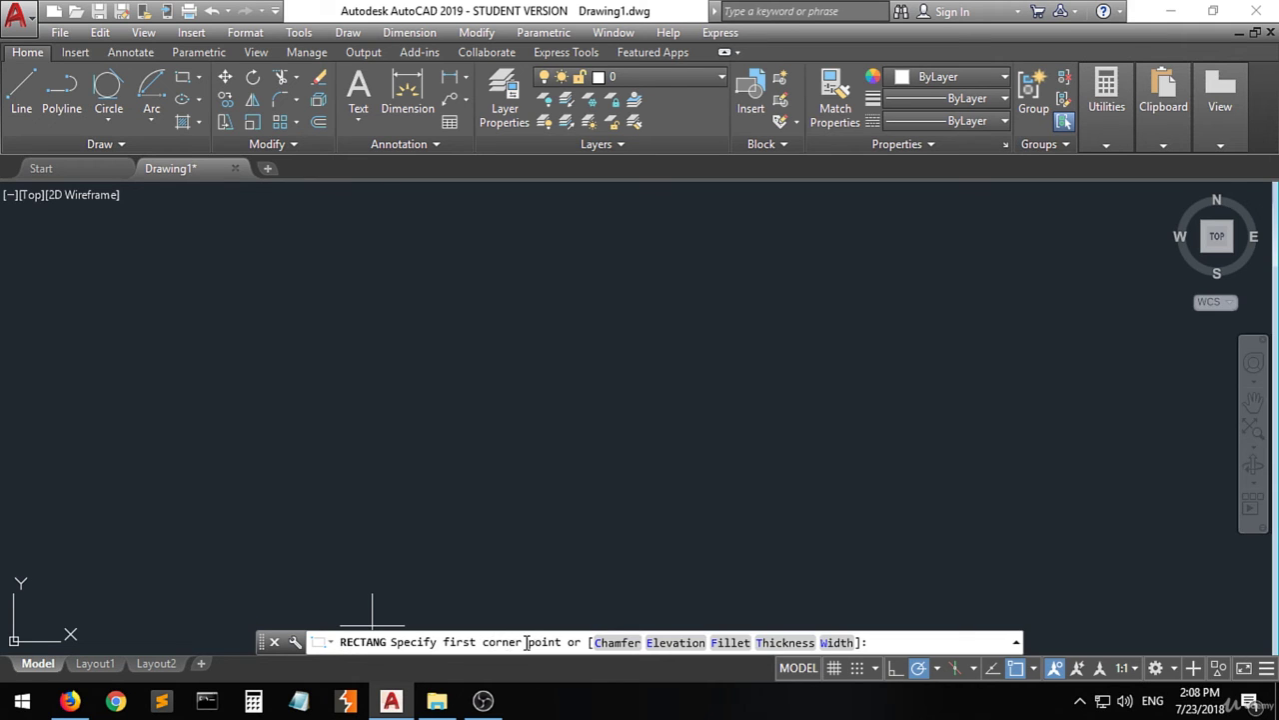
click(273, 495)
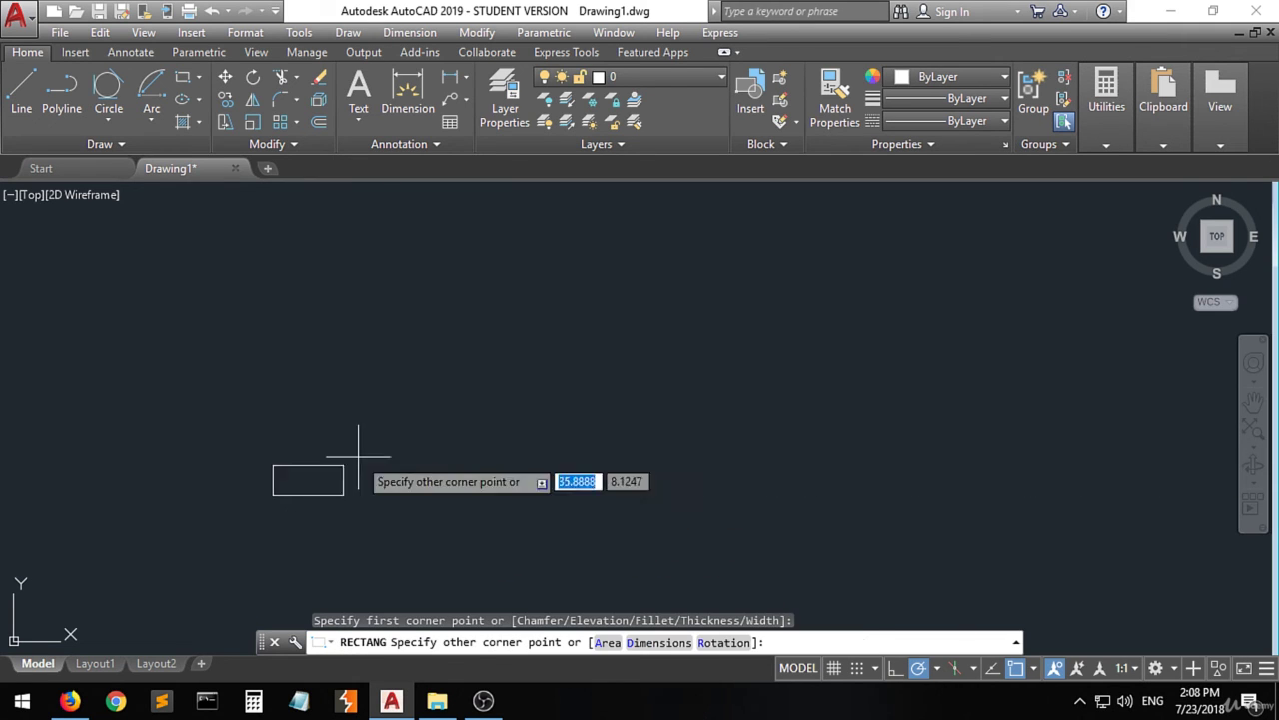
click(496, 365)
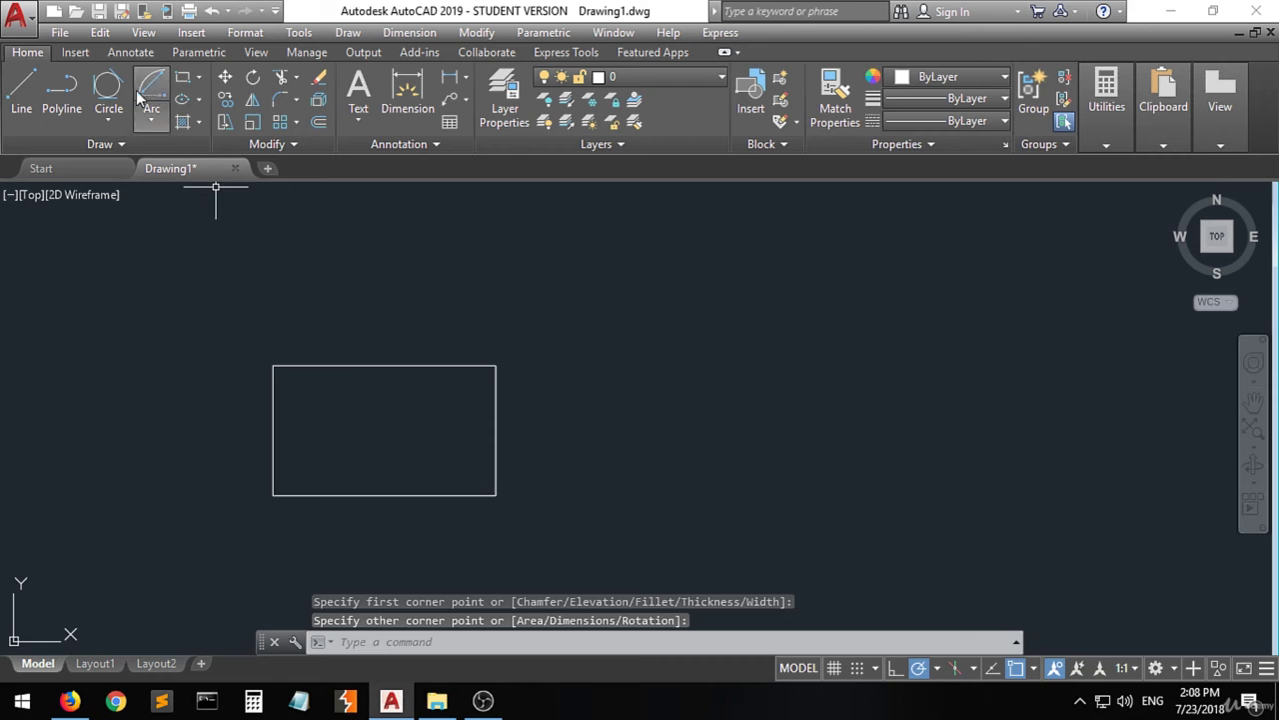
click(185, 78)
click(767, 251)
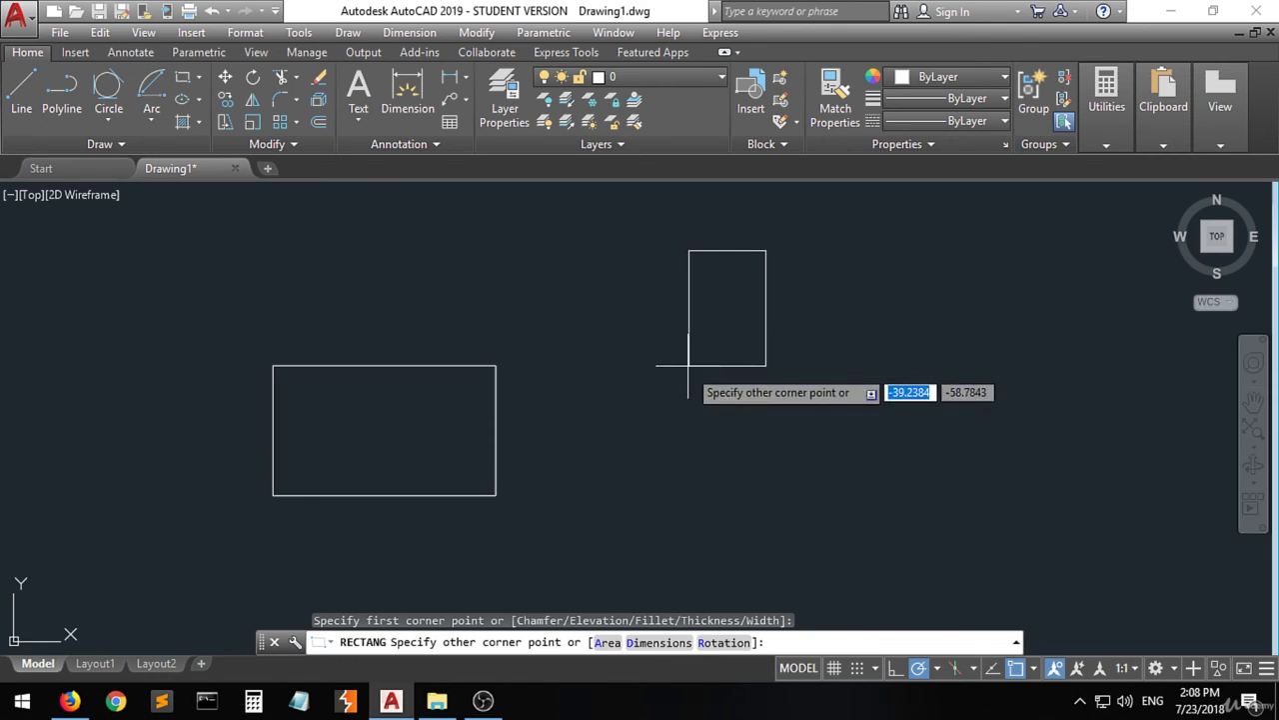
click(661, 407)
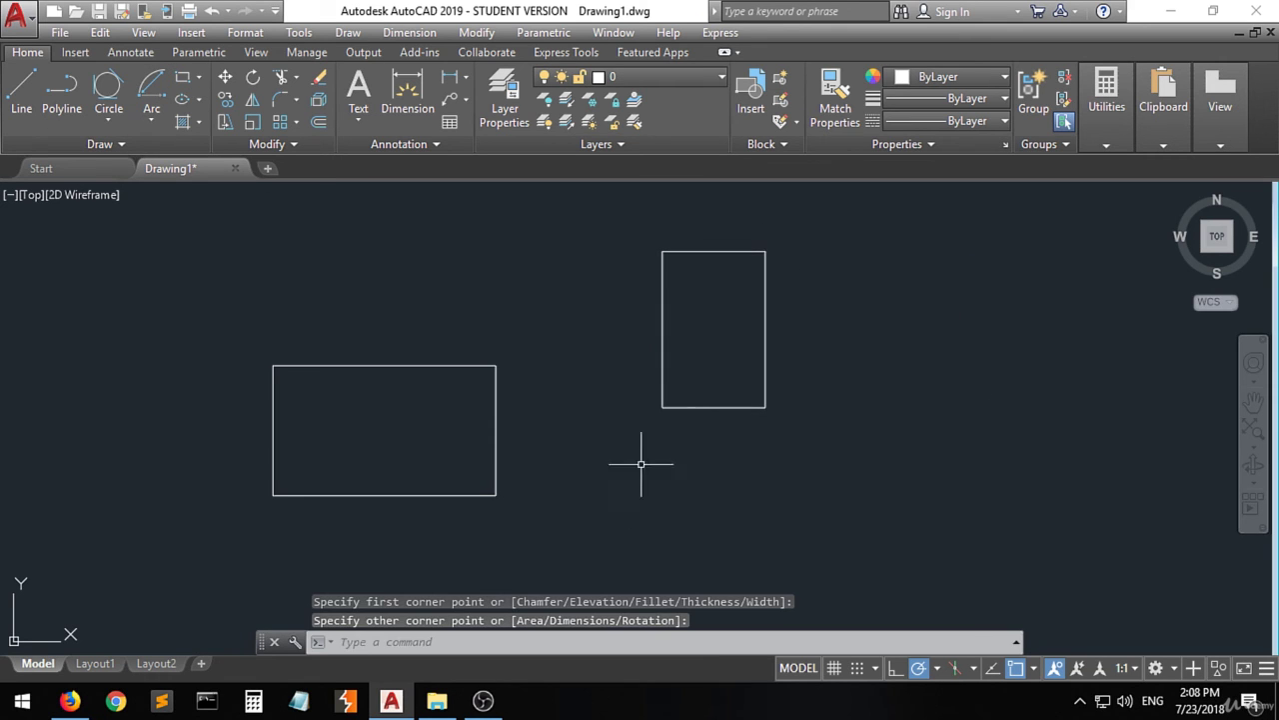
Draw a long, narrow rectangle from inside the wide rectangle to a corner just below and beyond the tall rectangle
click(183, 78)
click(364, 424)
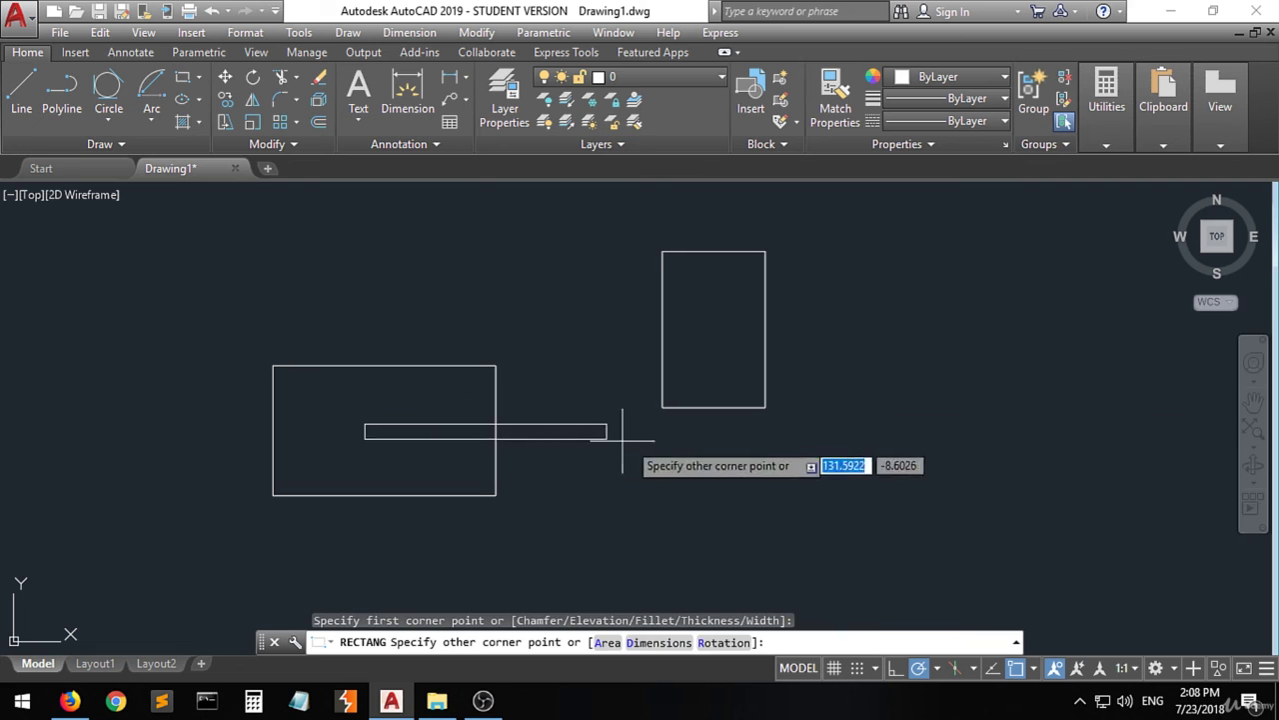
click(786, 471)
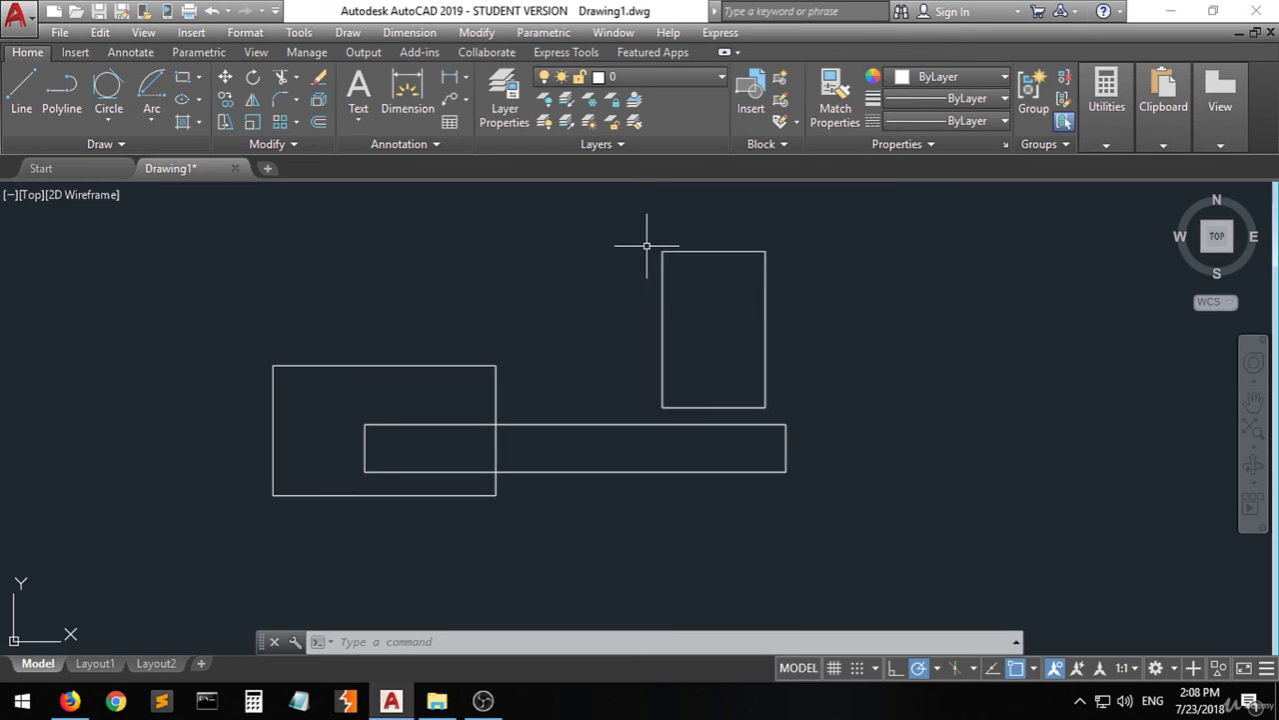
Draw a closed four-sided outline about 83 high from separate lines beside the tall rectangle, ending at its starting point
click(20, 100)
click(870, 245)
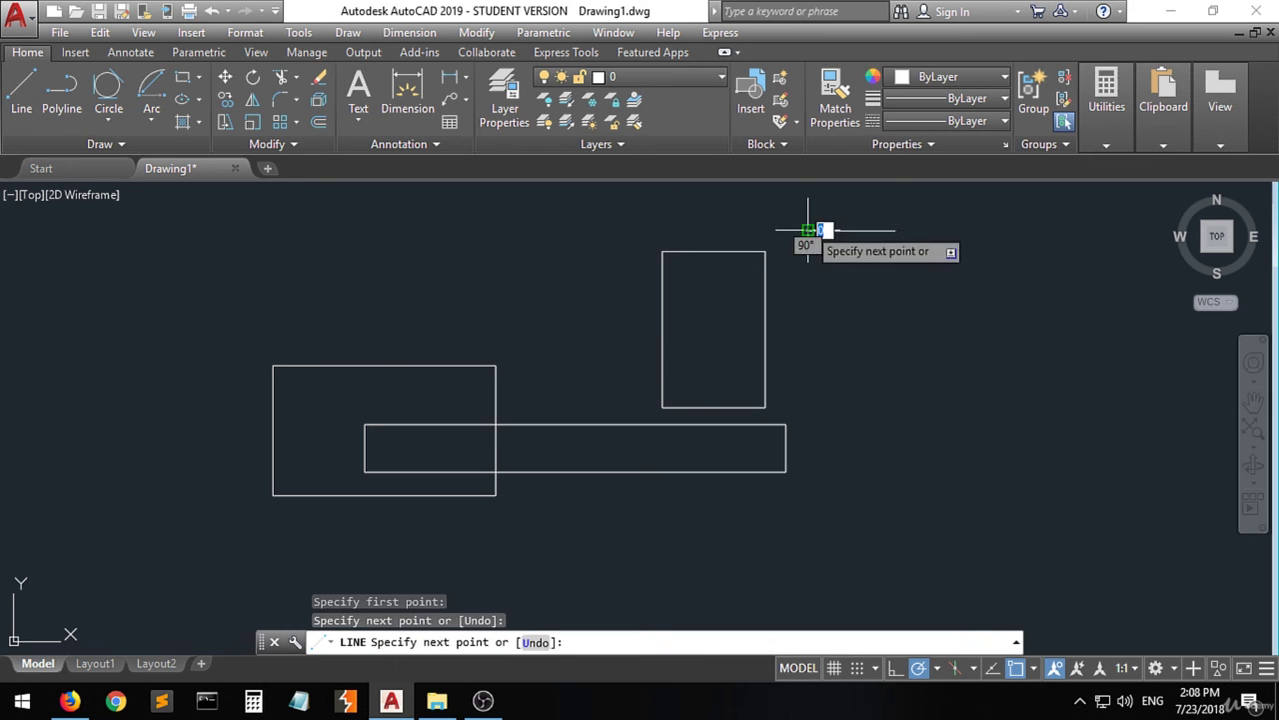
click(808, 231)
click(808, 395)
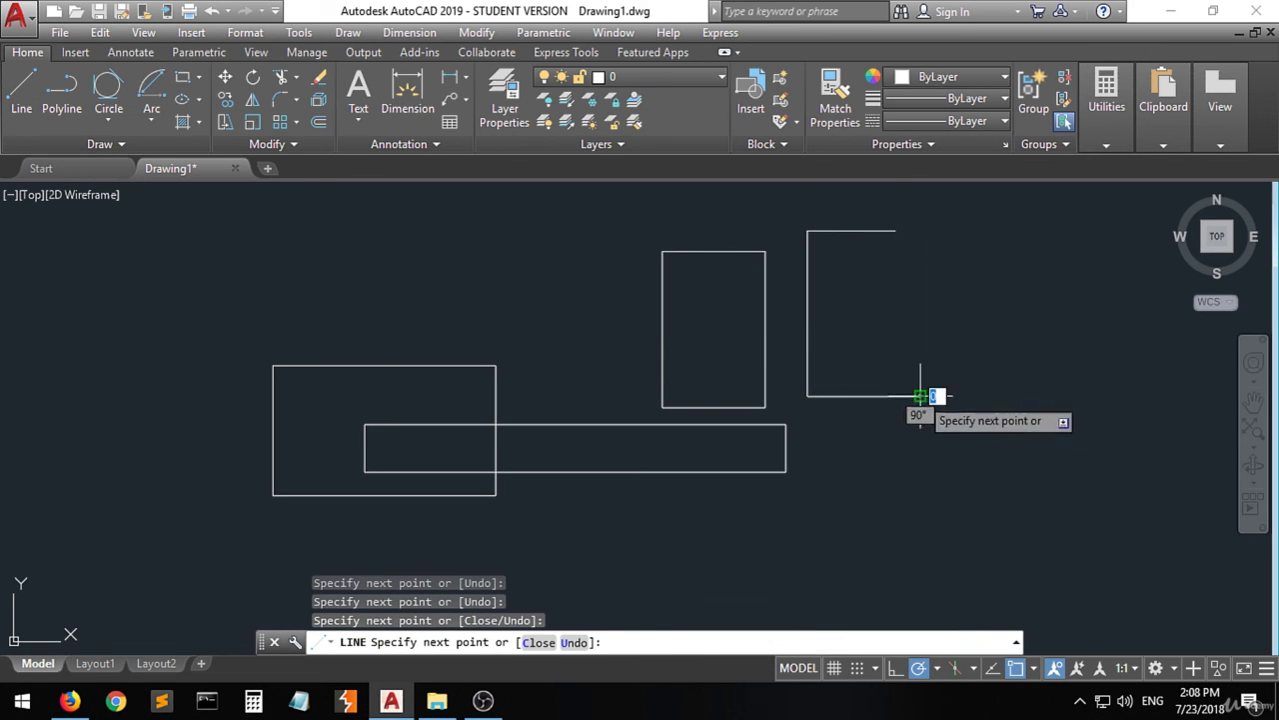
click(920, 396)
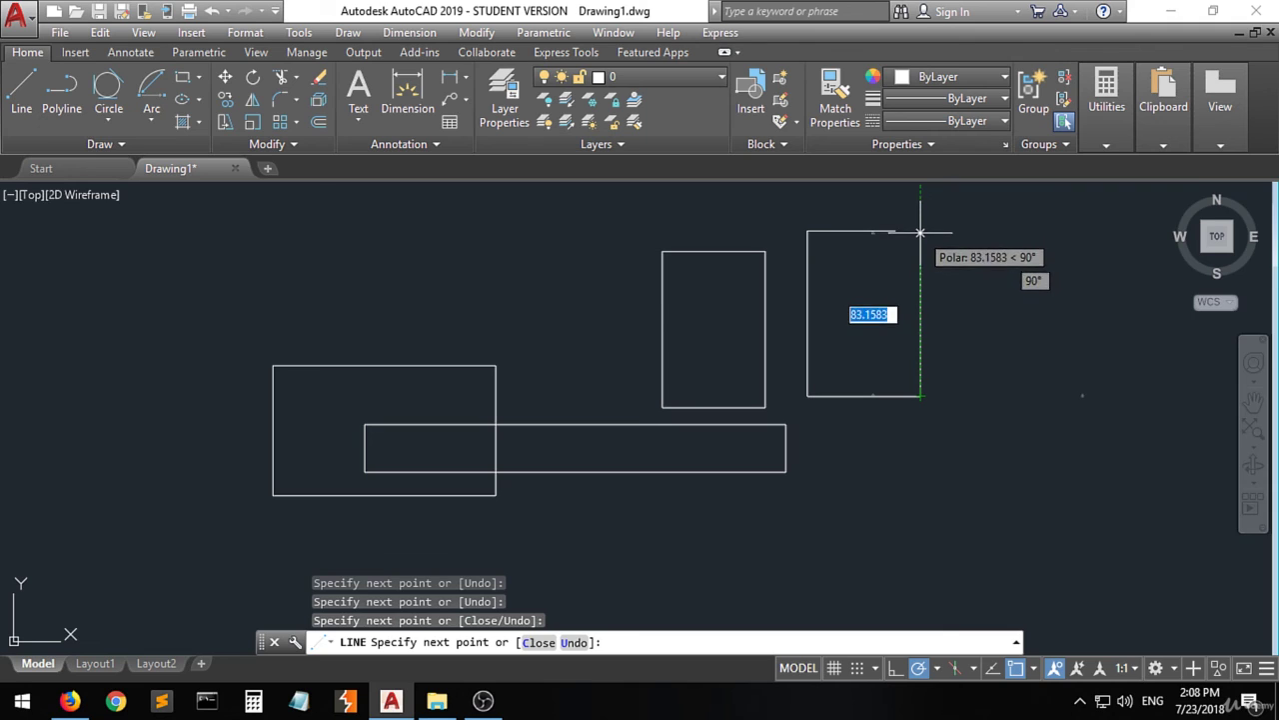
click(921, 232)
click(896, 230)
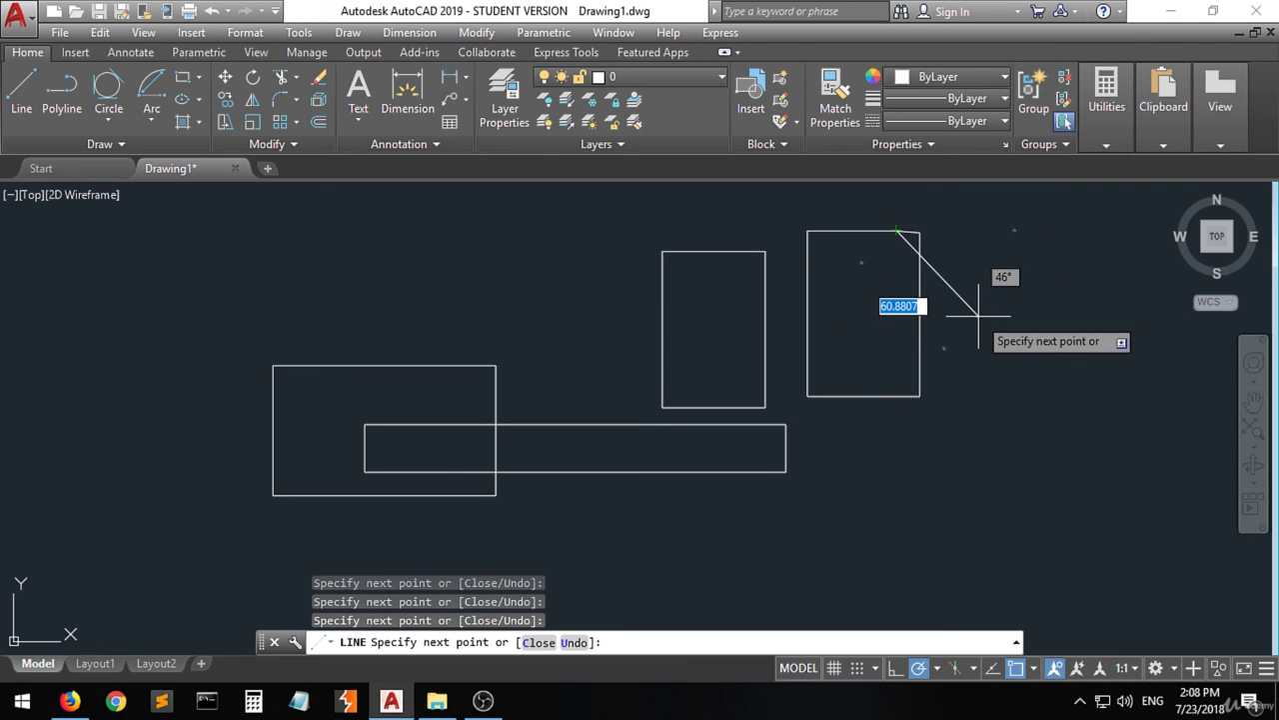
key(Return)
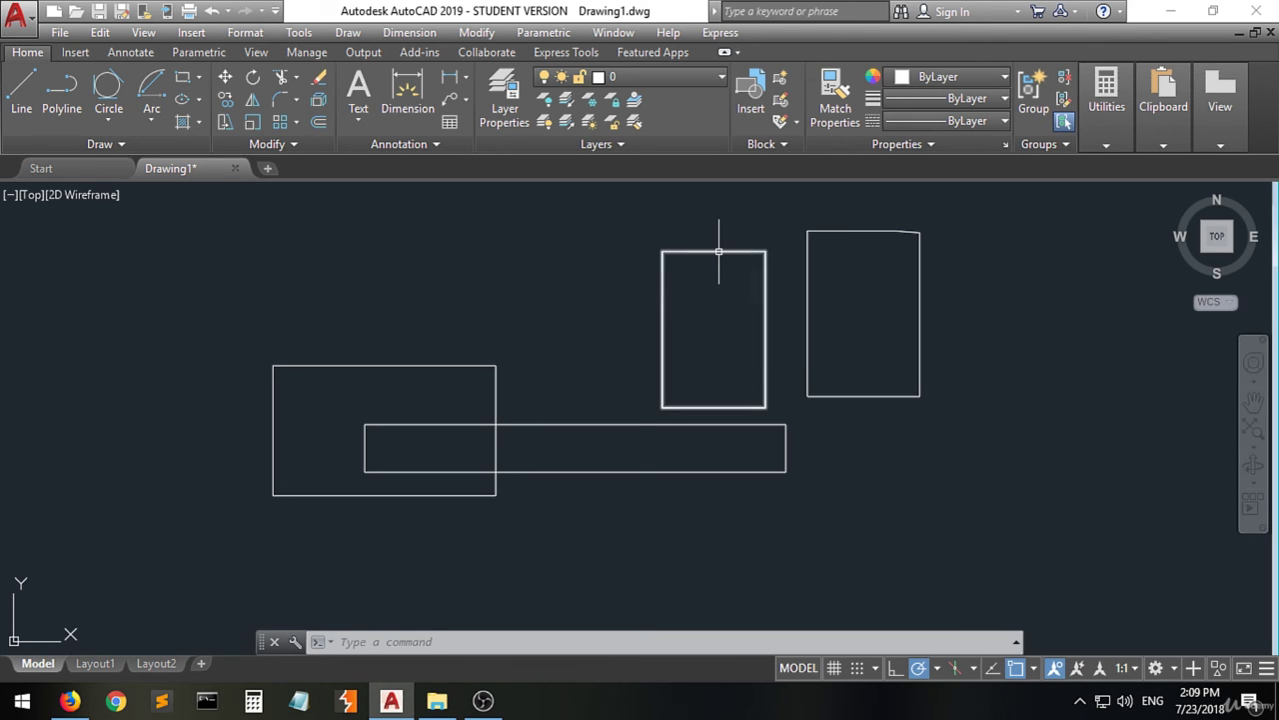
Draw an Axis, End ellipse spanning the wide rectangle's top edge, with its second axis distance picked freely above the edge
mouse_move(719, 251)
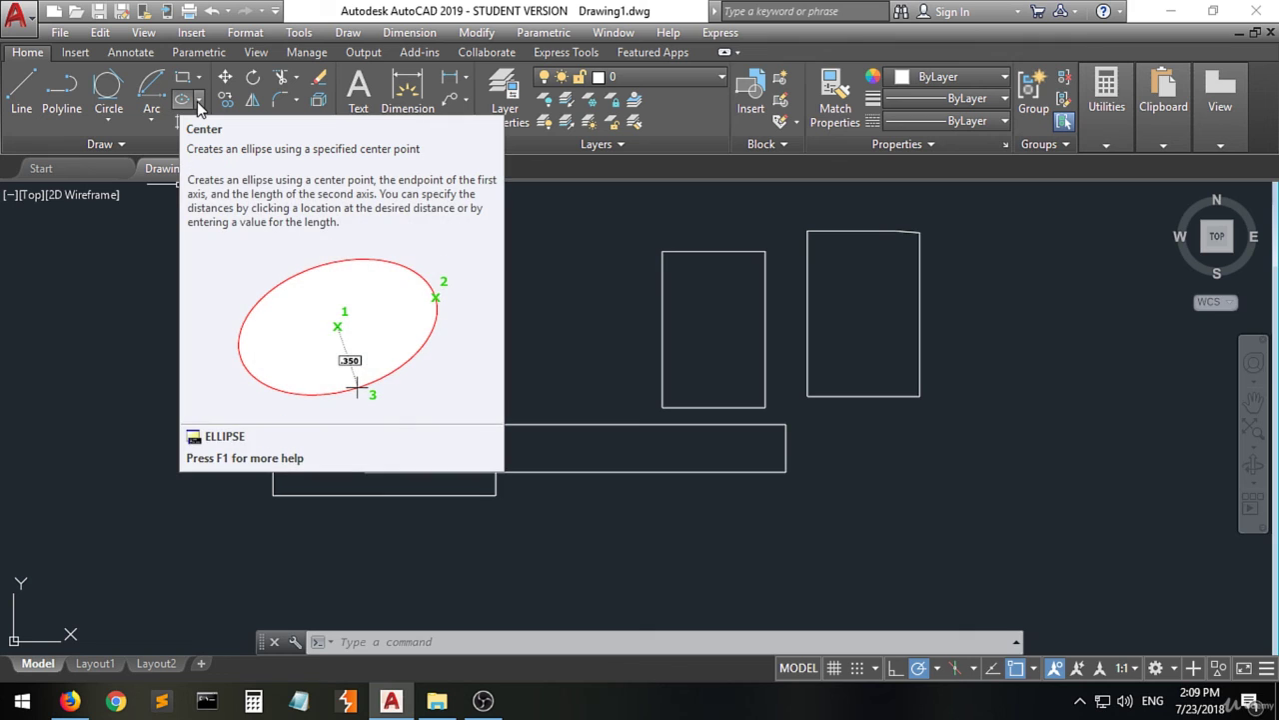
click(198, 101)
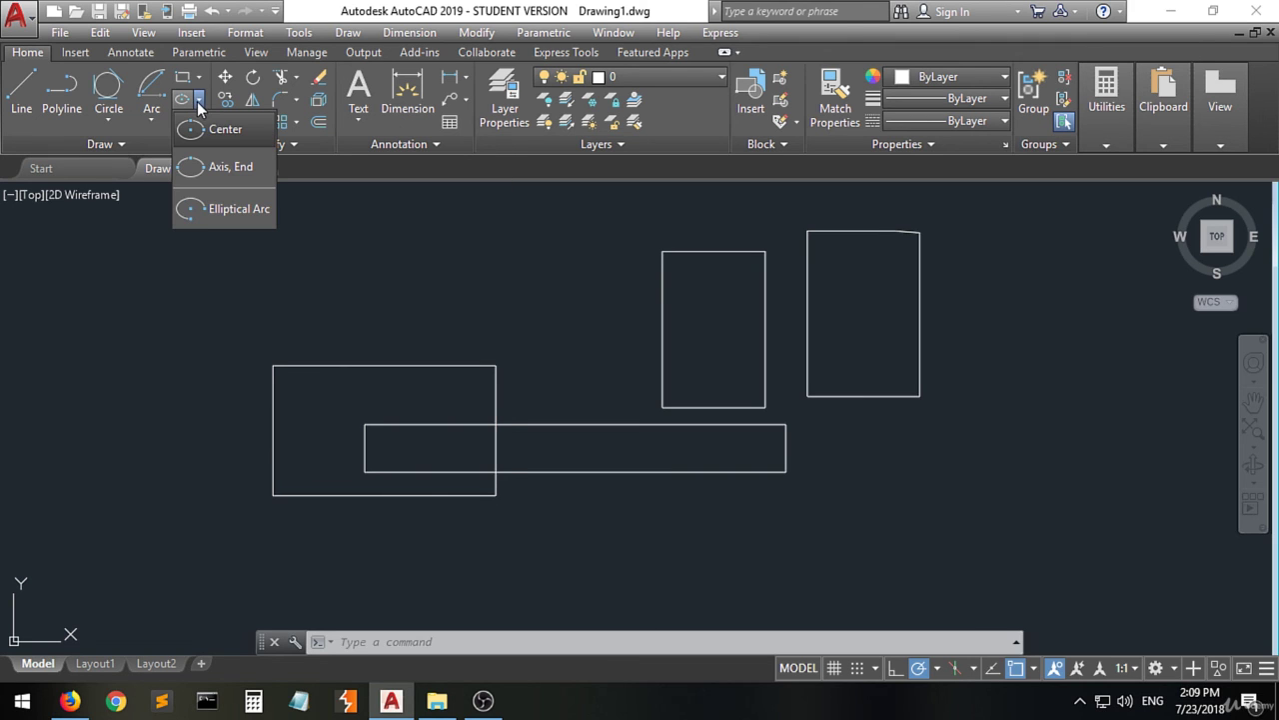
click(210, 170)
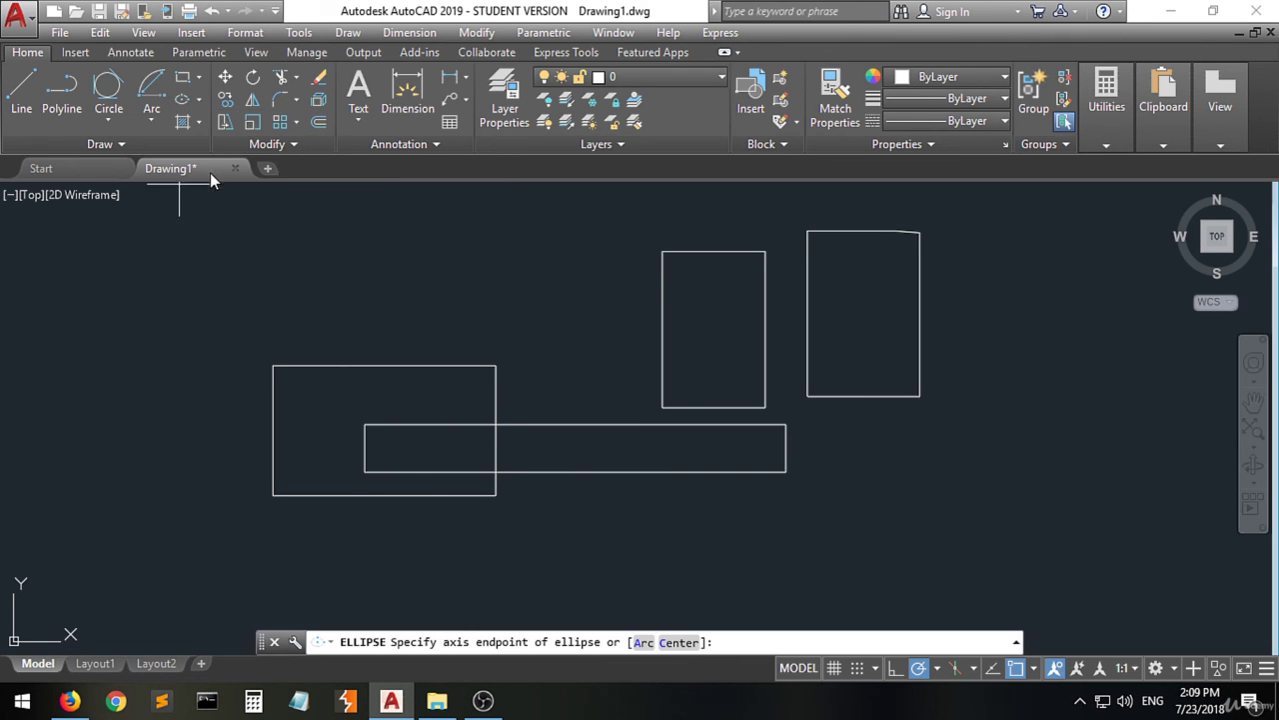
click(273, 366)
click(495, 366)
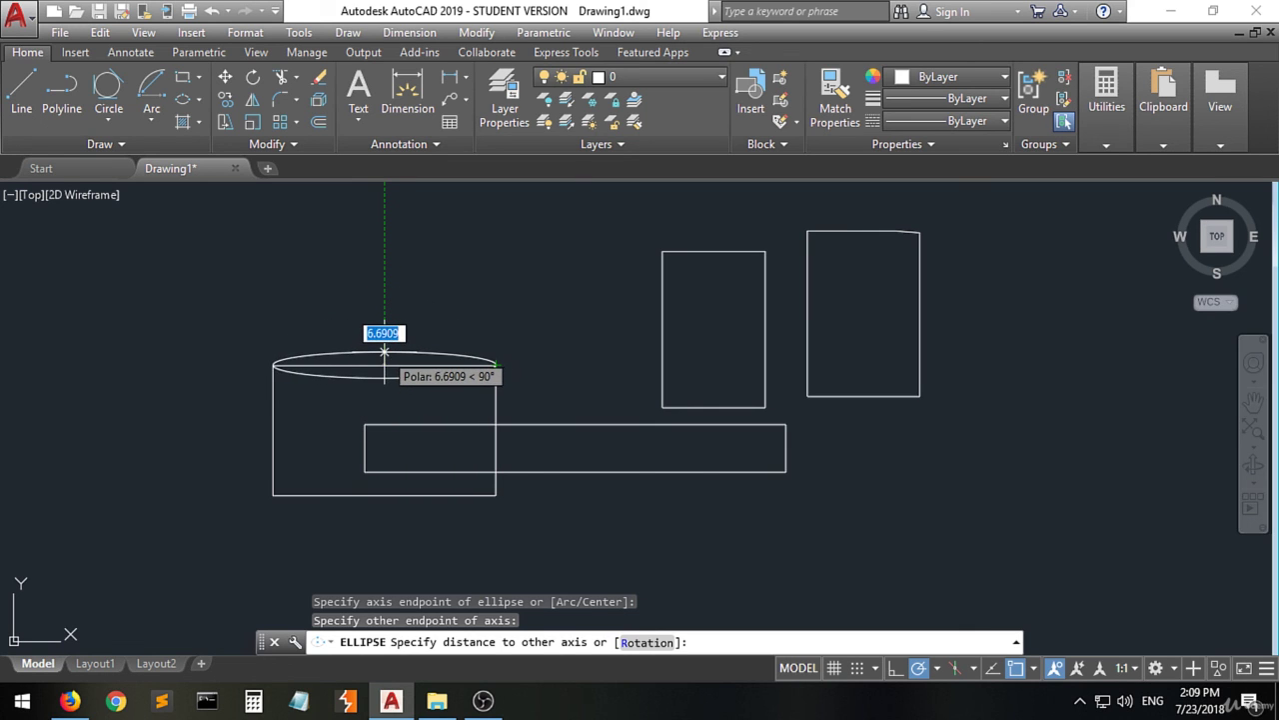
click(385, 331)
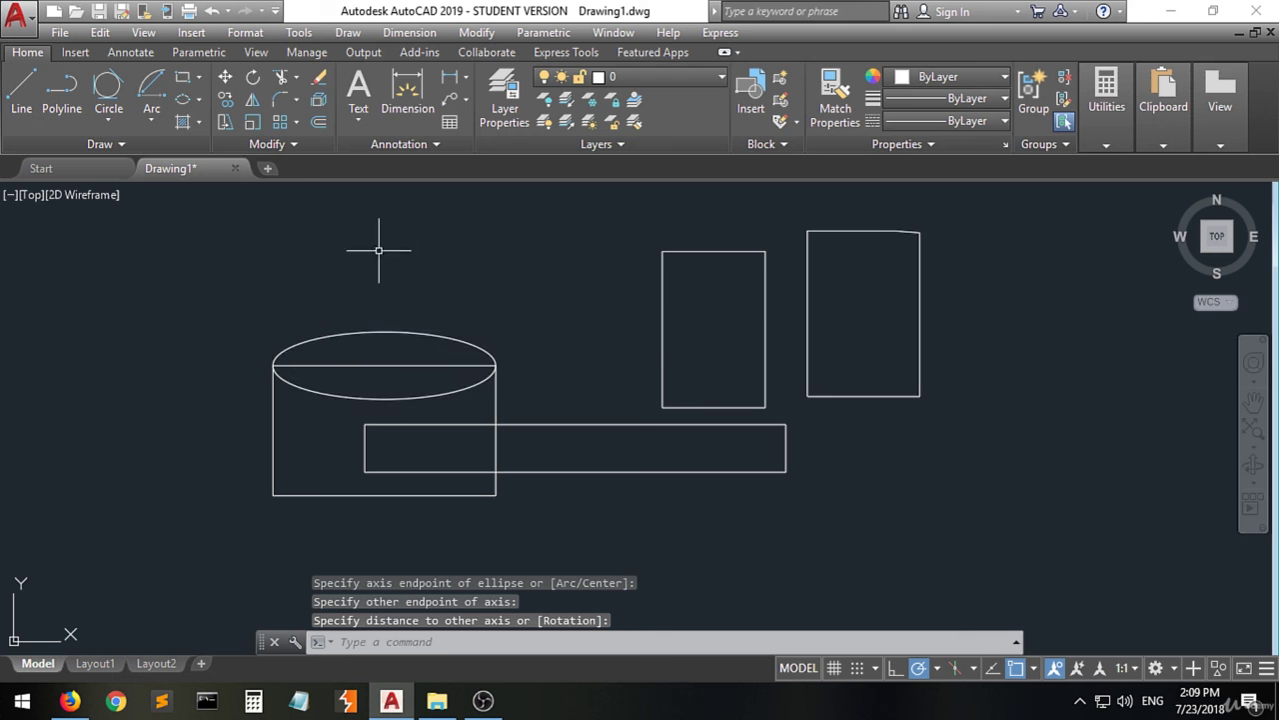
Draw an Axis, End ellipse spanning the tall rectangle's top edge, with a distance of 10 to the other axis
click(180, 108)
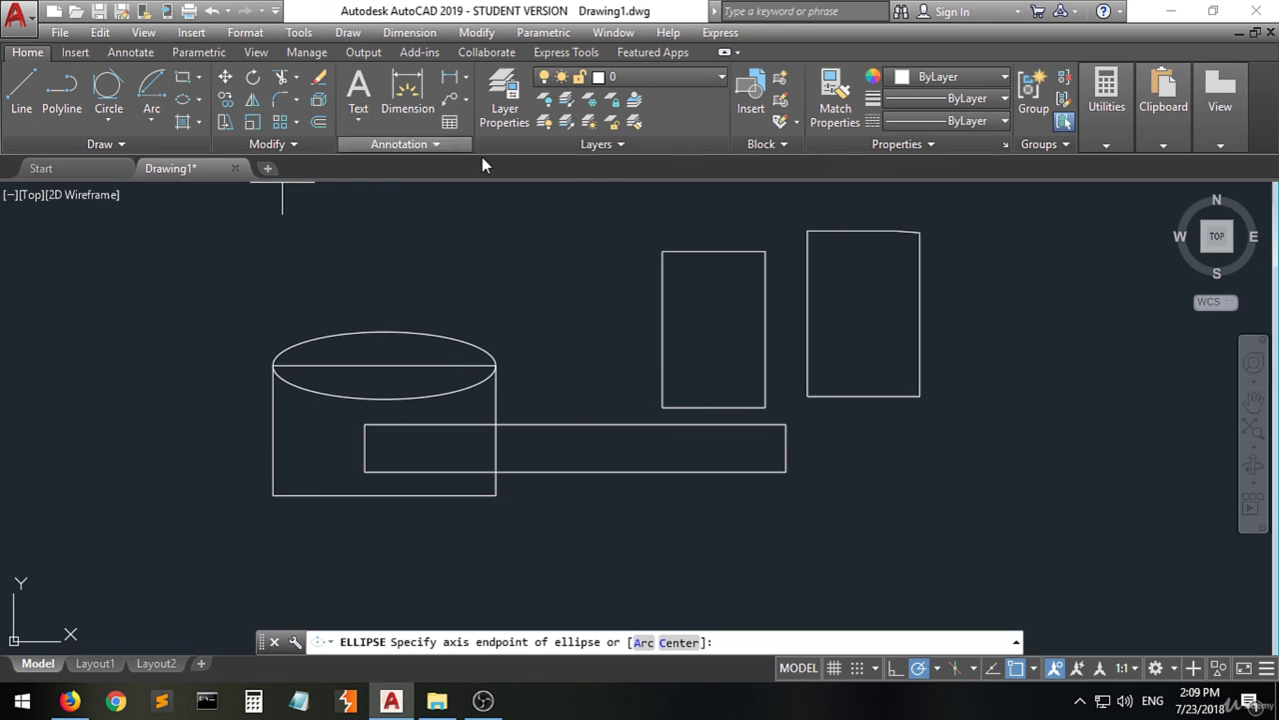
click(663, 250)
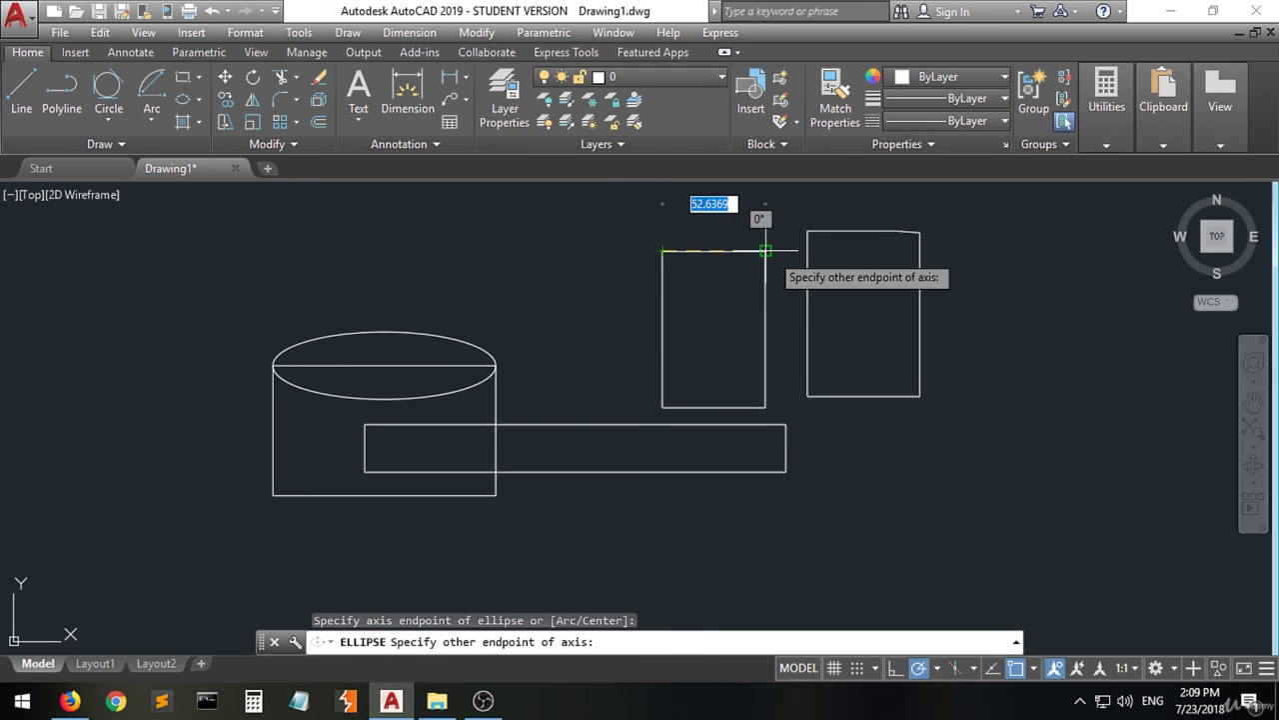
click(766, 251)
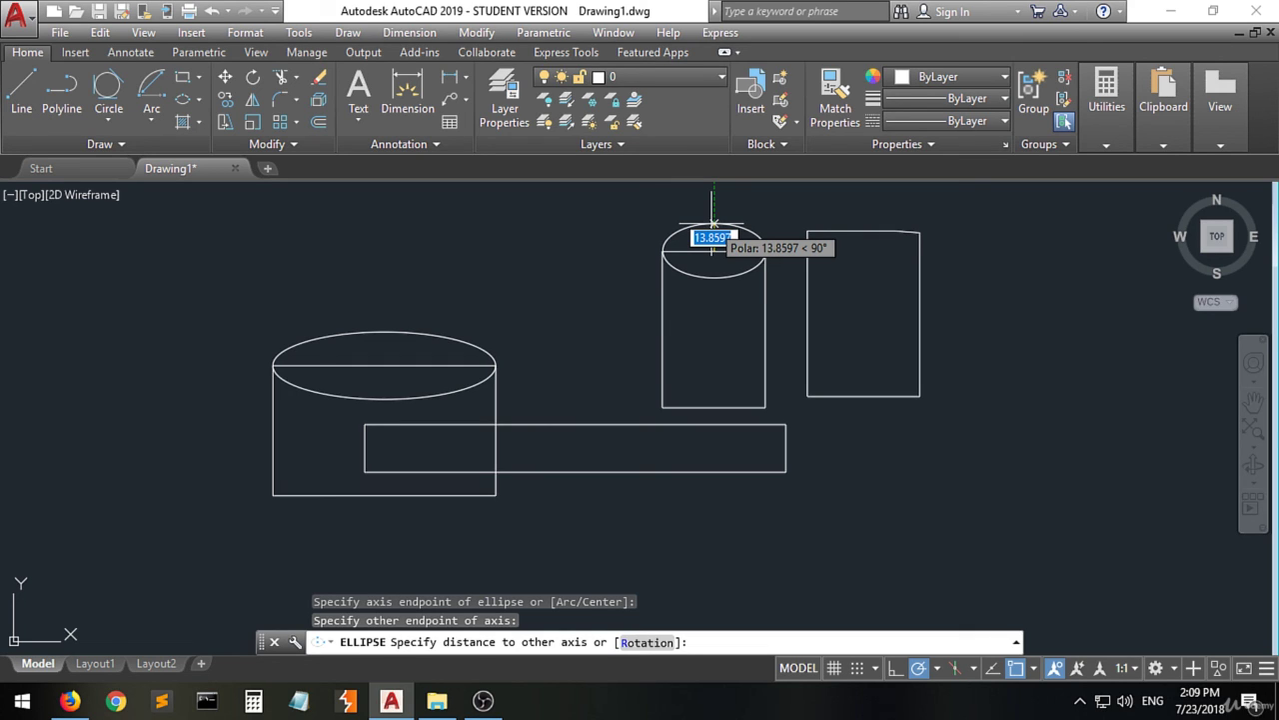
text(10)
key(Return)
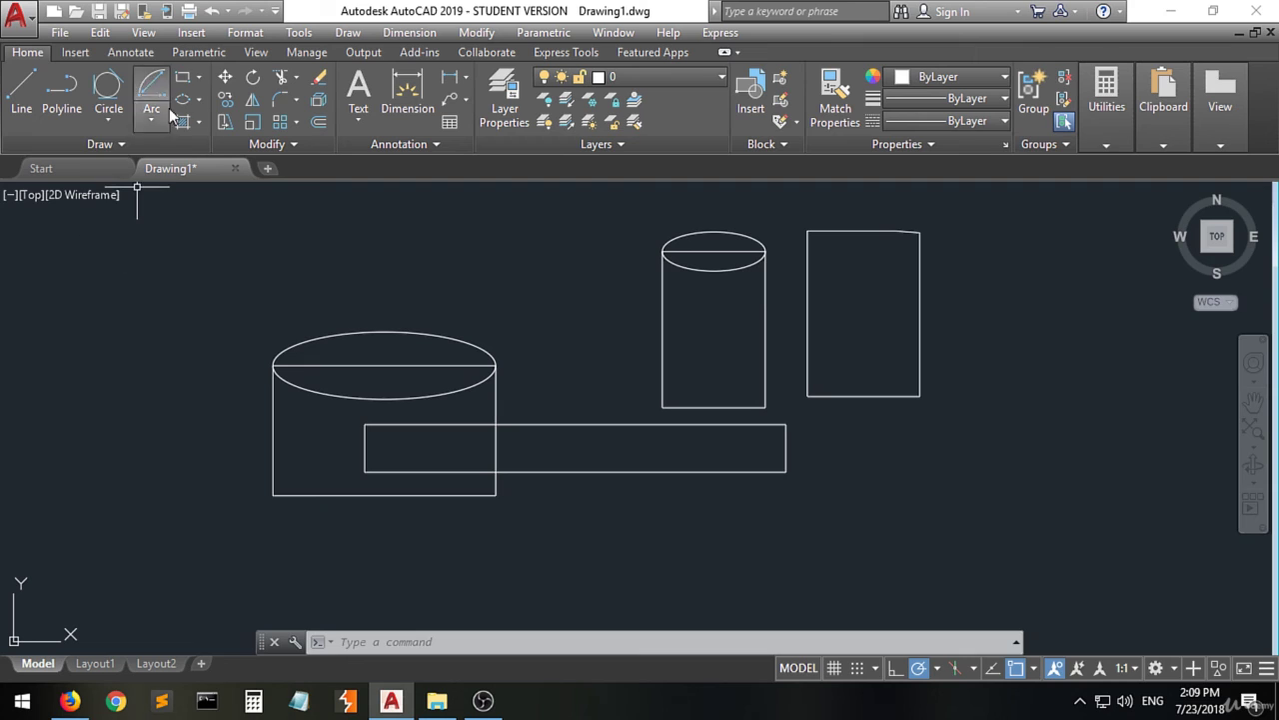
Draw a Center ellipse between the two existing ellipses, with a horizontal half-axis of about 38 and a short vertical axis picked freely
click(200, 100)
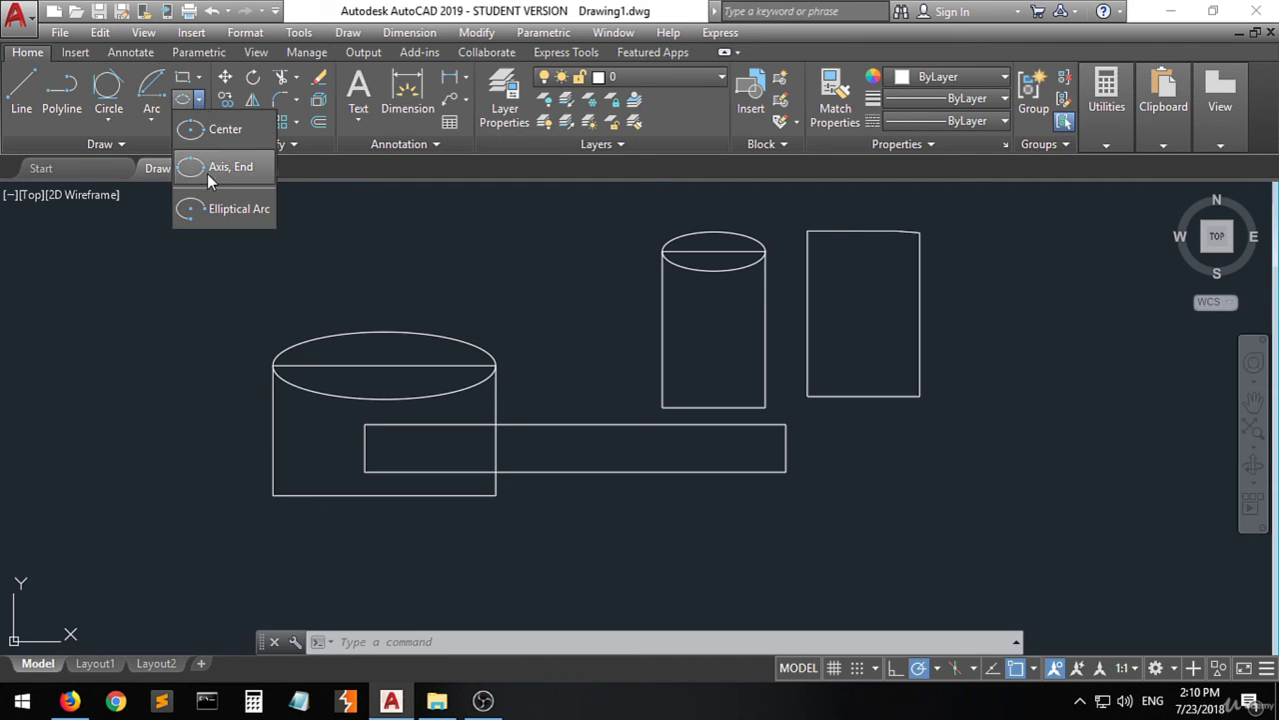
click(207, 136)
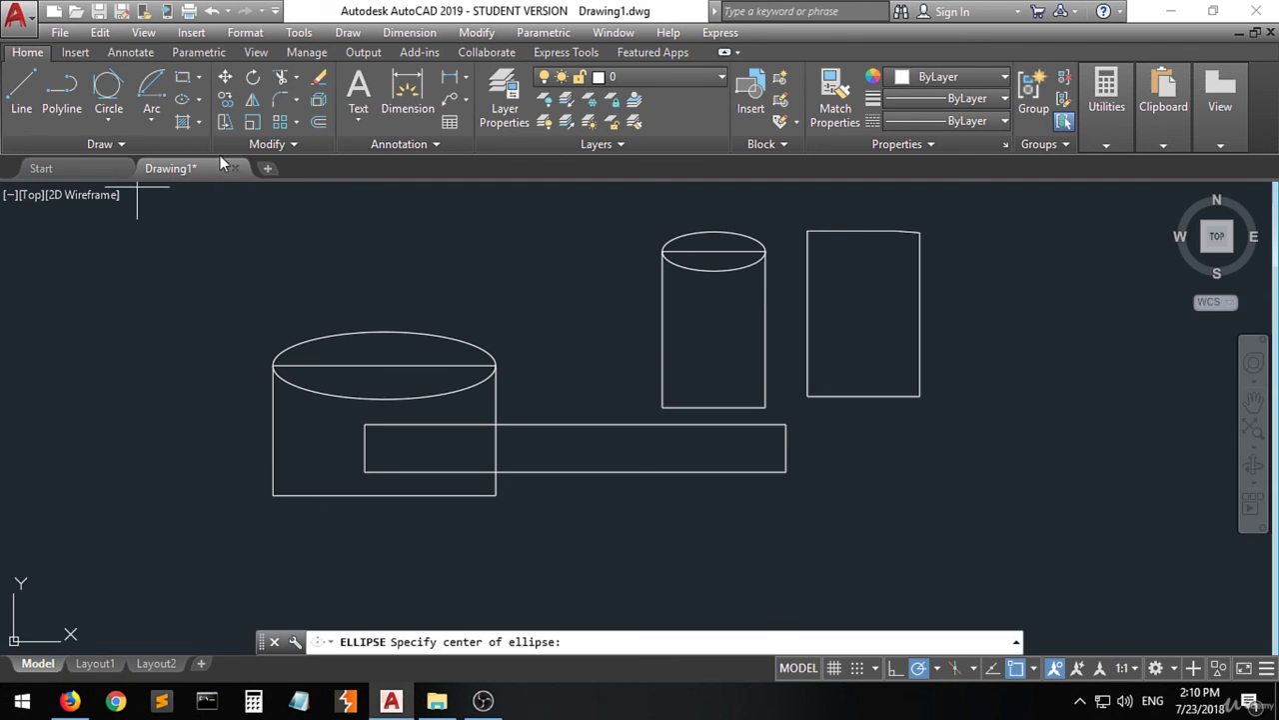
click(548, 272)
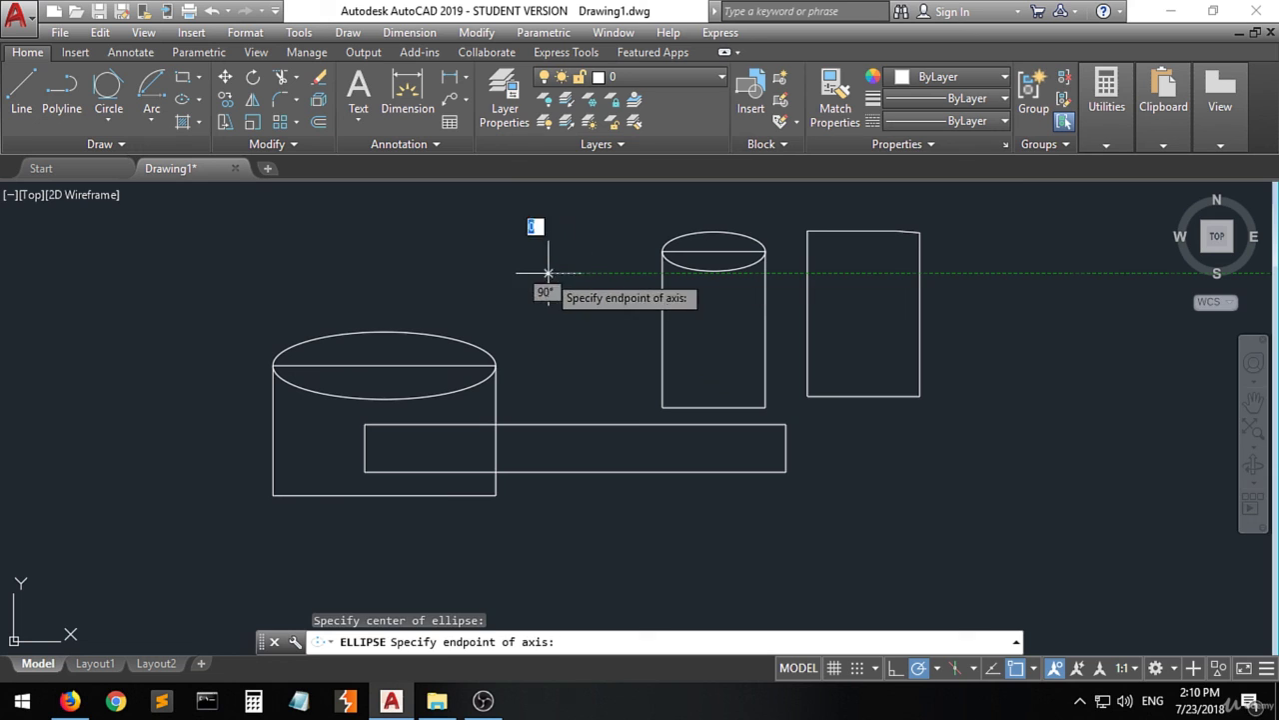
click(622, 272)
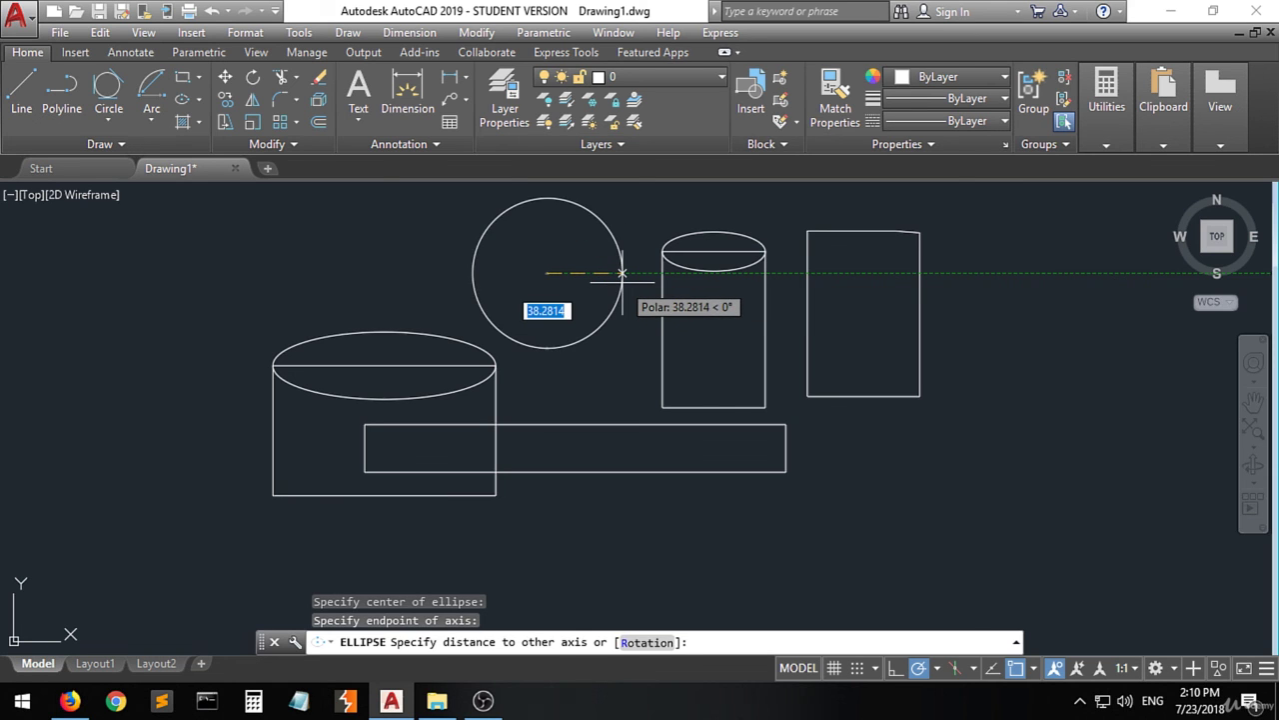
click(568, 265)
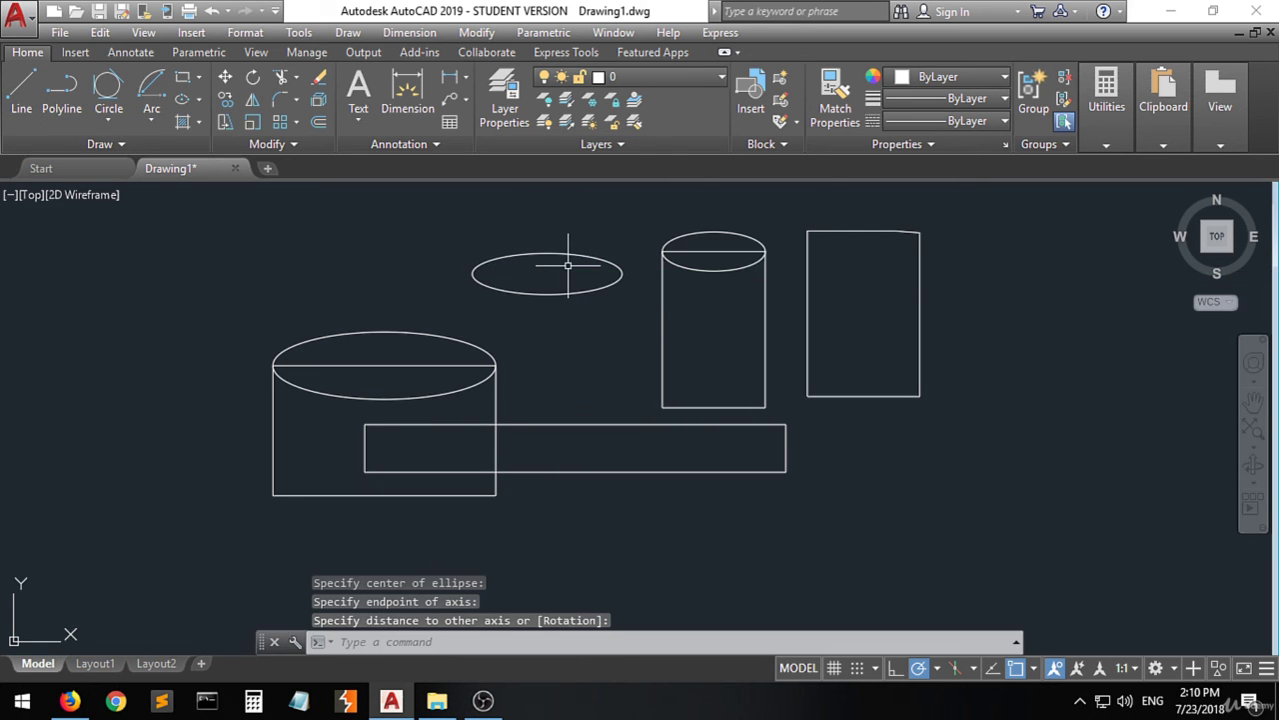
click(198, 104)
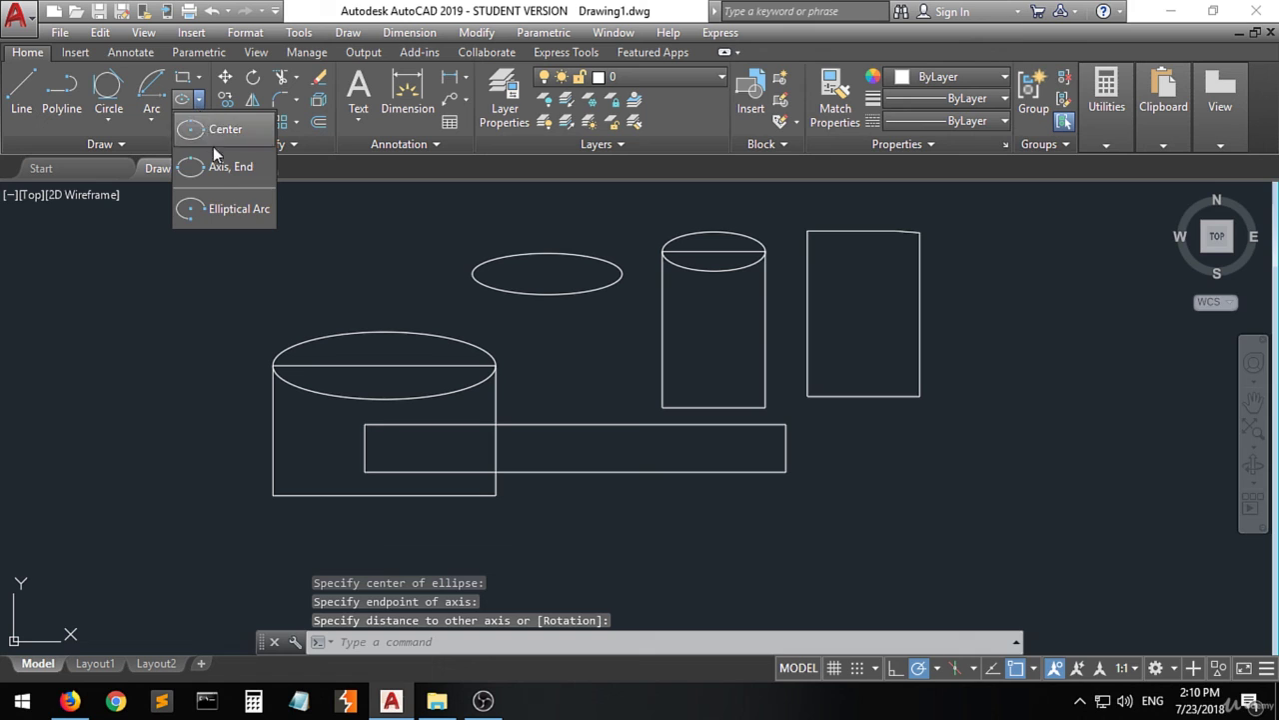
click(215, 214)
click(221, 256)
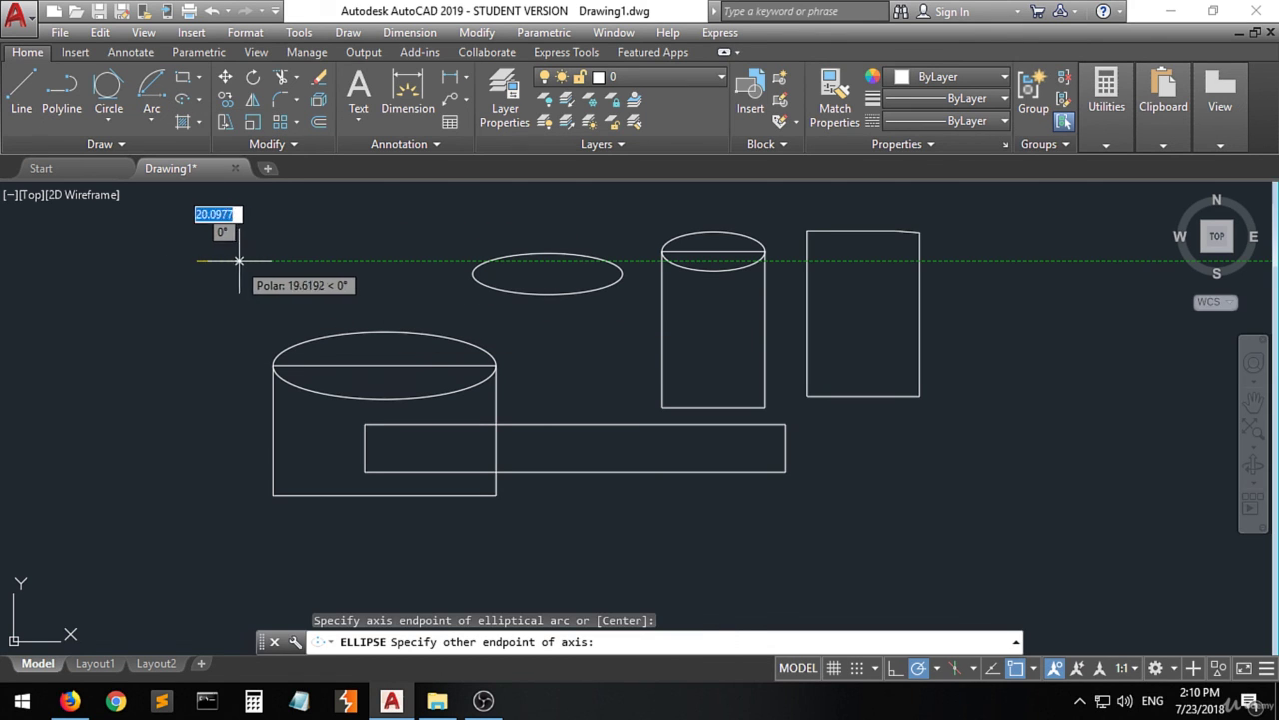
click(209, 260)
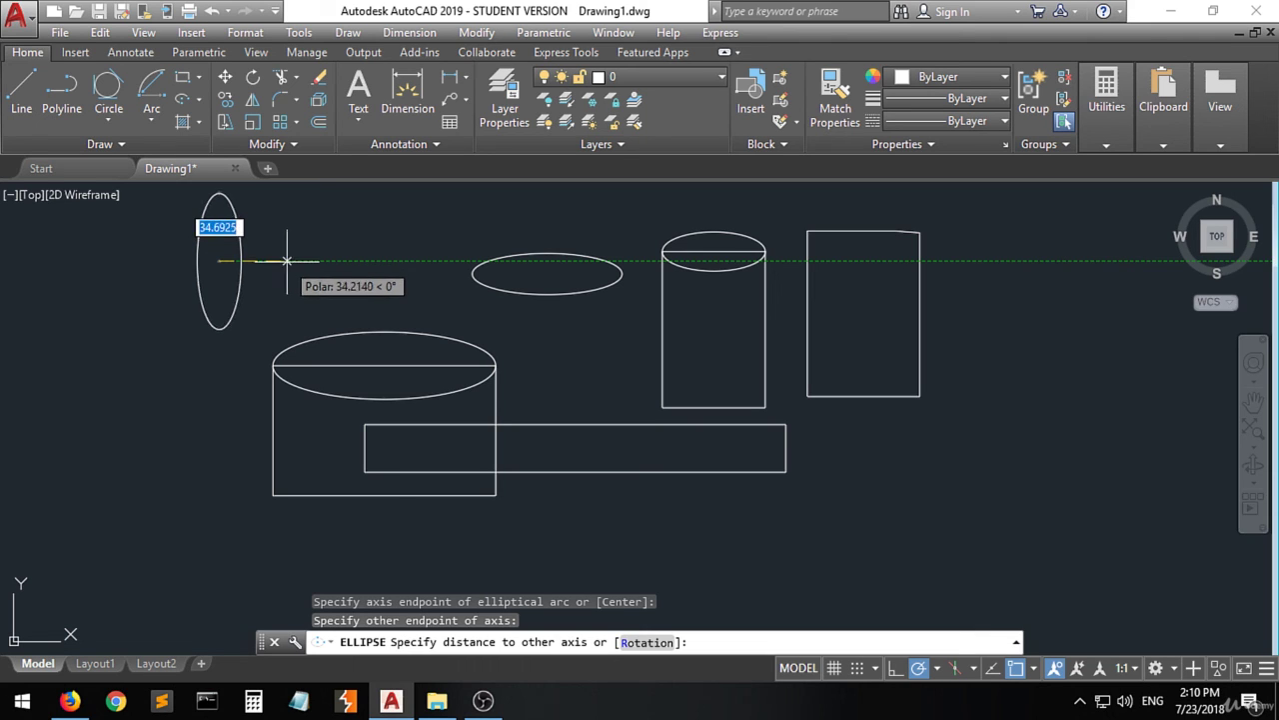
click(295, 266)
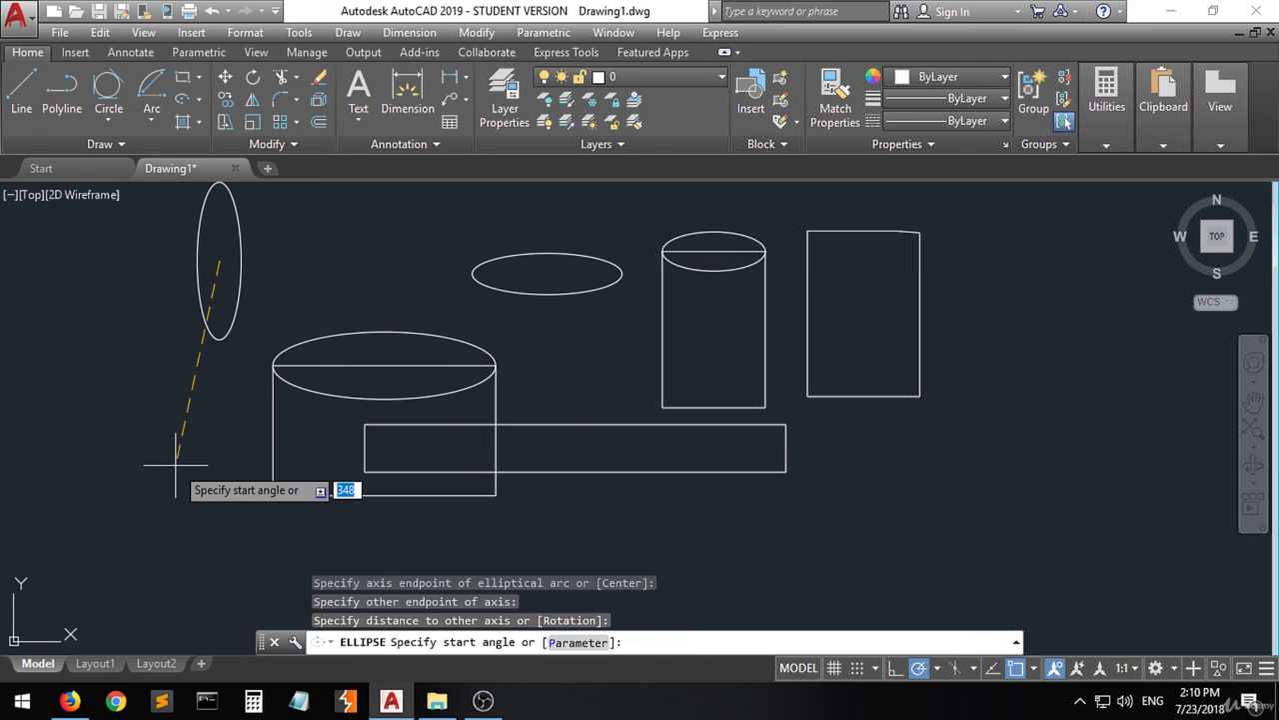
key(Return)
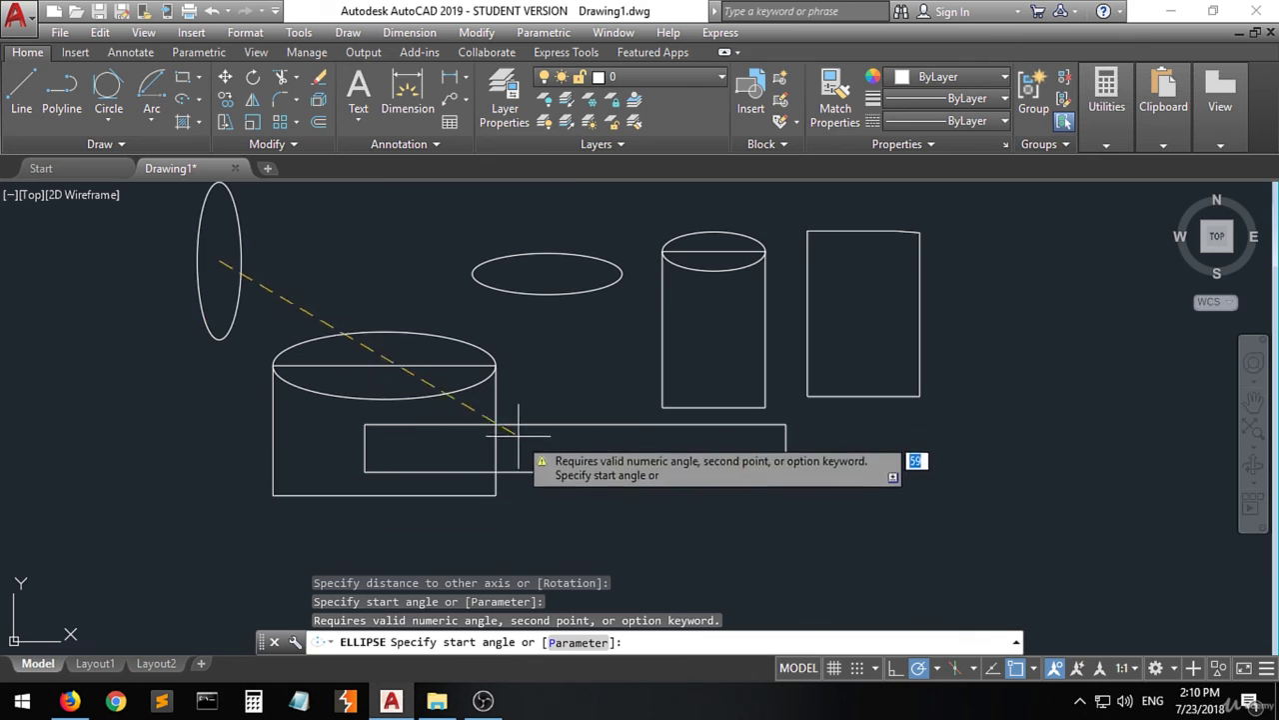
click(255, 275)
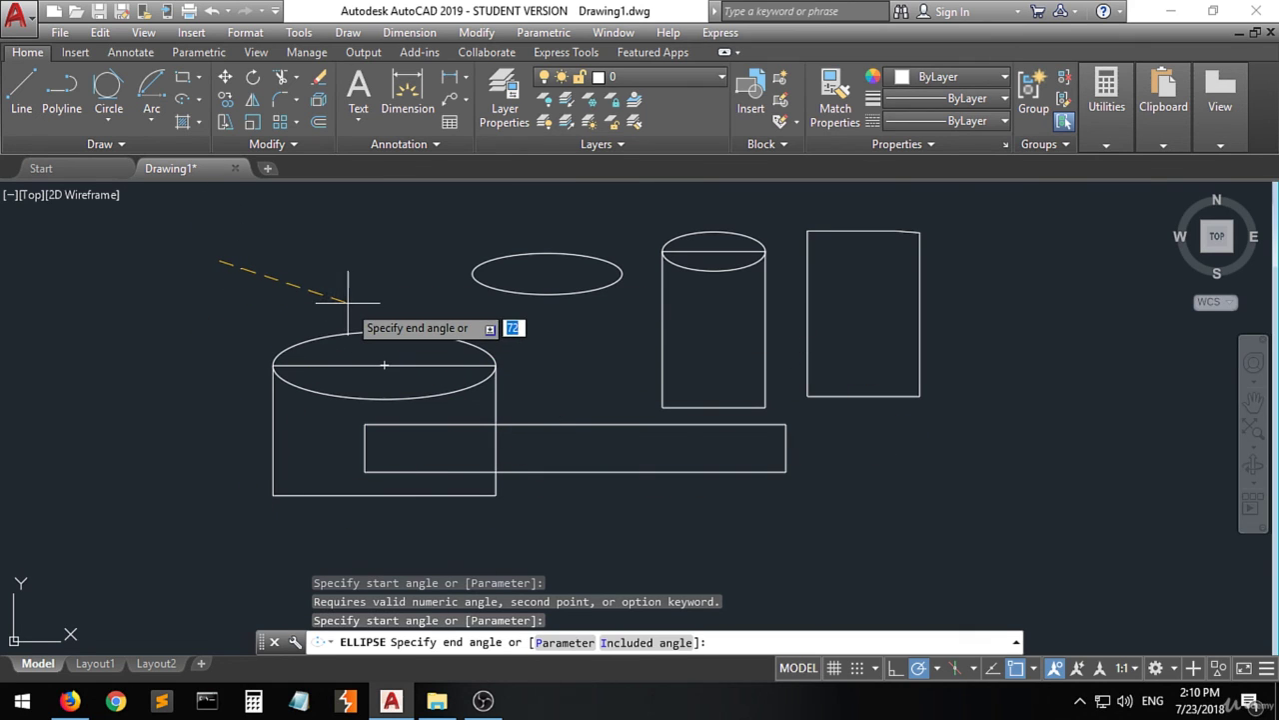
key(Escape)
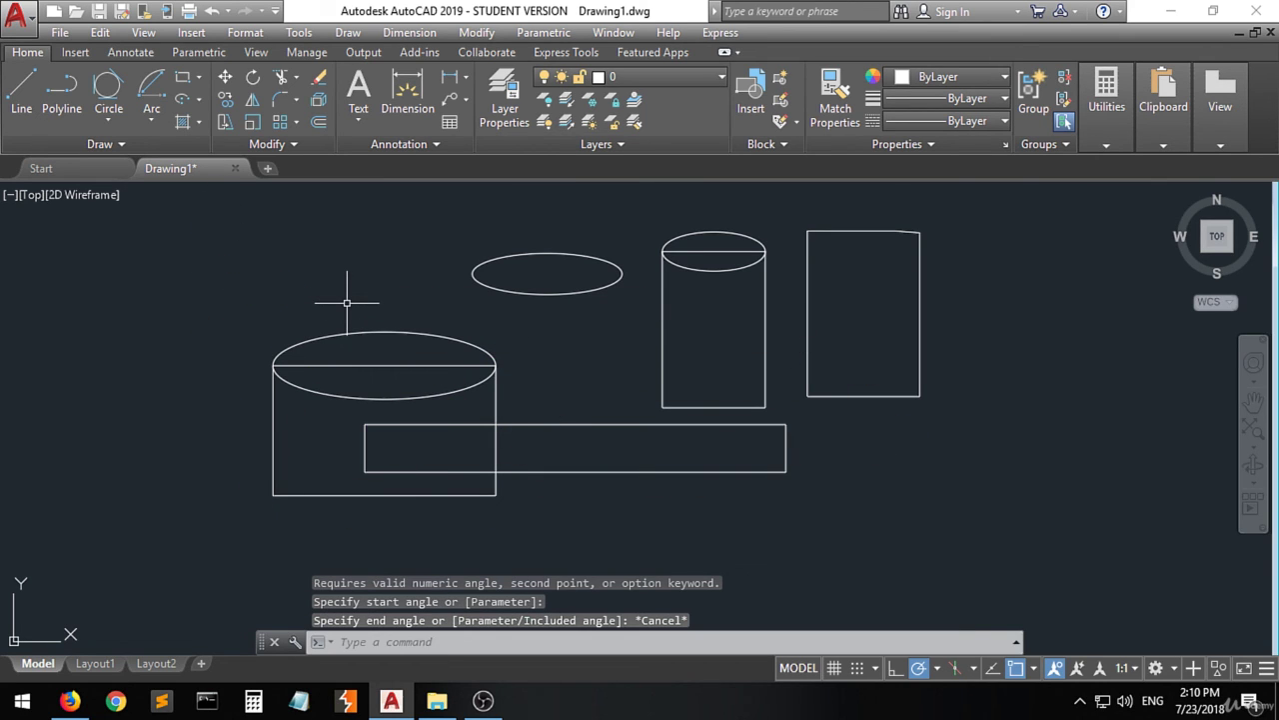